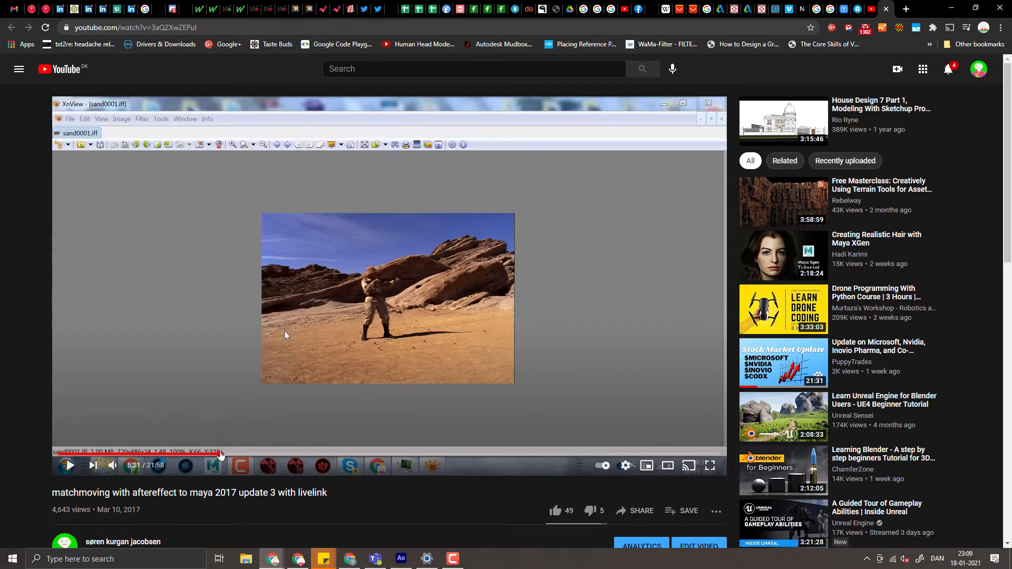
# Step: Review the After Effects to Maya matchmoving video around 5:21, 2:43 and 8:48
pyautogui.click(220, 453)
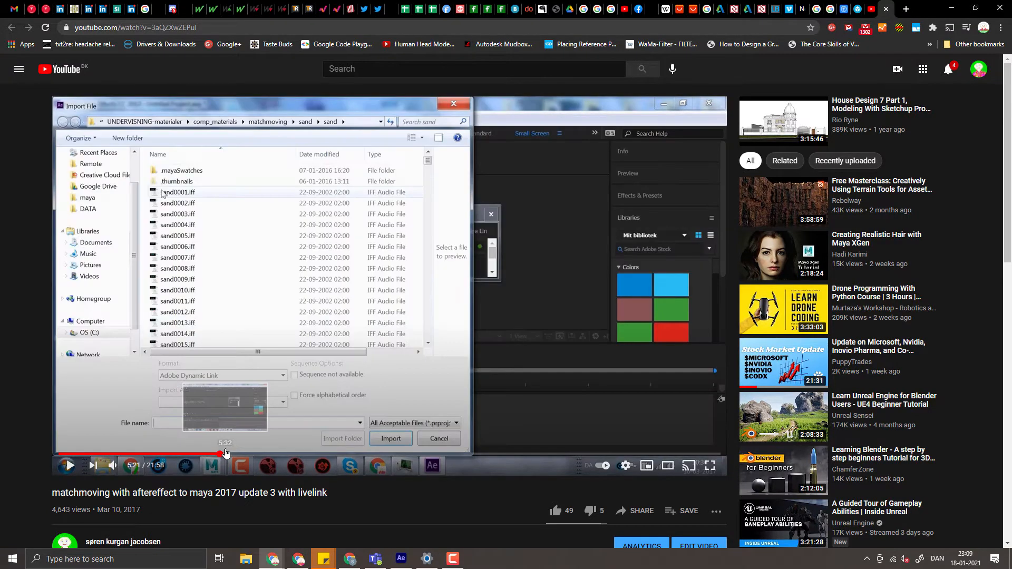
pyautogui.click(140, 453)
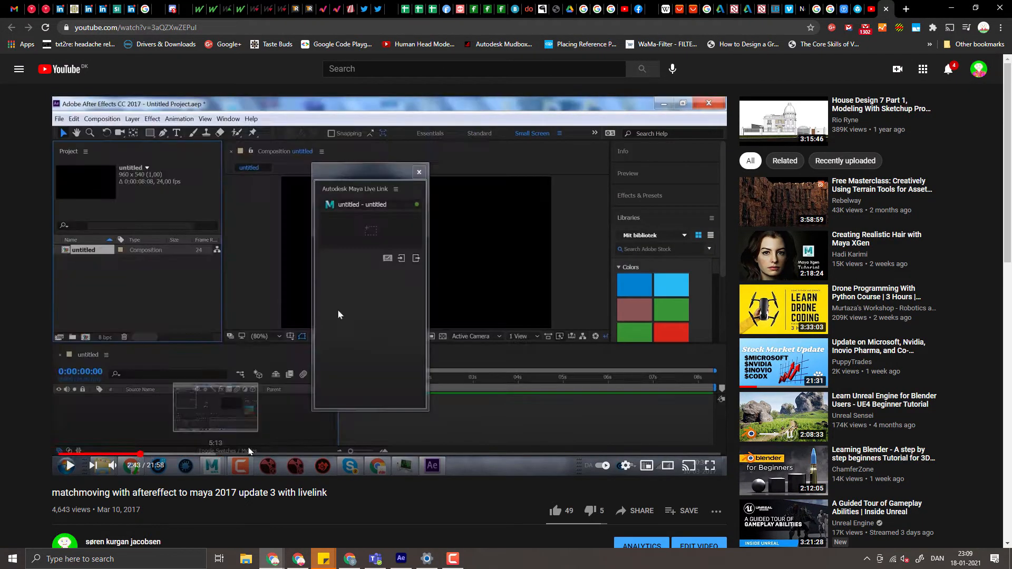
pyautogui.click(324, 454)
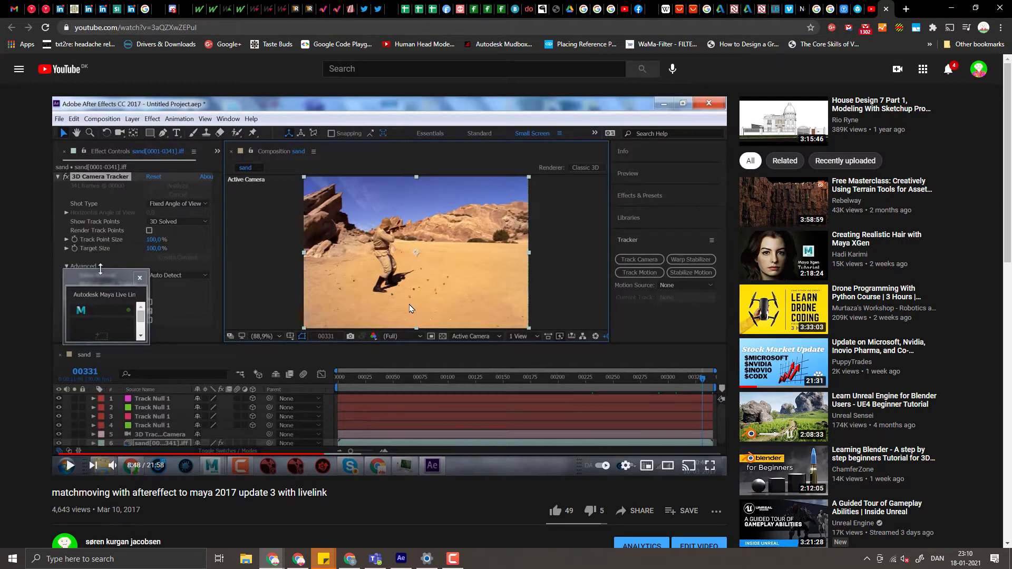
pyautogui.scroll(-2, 414, 295)
pyautogui.scroll(2, 471, 235)
# Step: Switch to After Effects and display the sand composition in a single view with magnification set to Fit up to 100%
pyautogui.moveTo(410, 551)
pyautogui.click(418, 507)
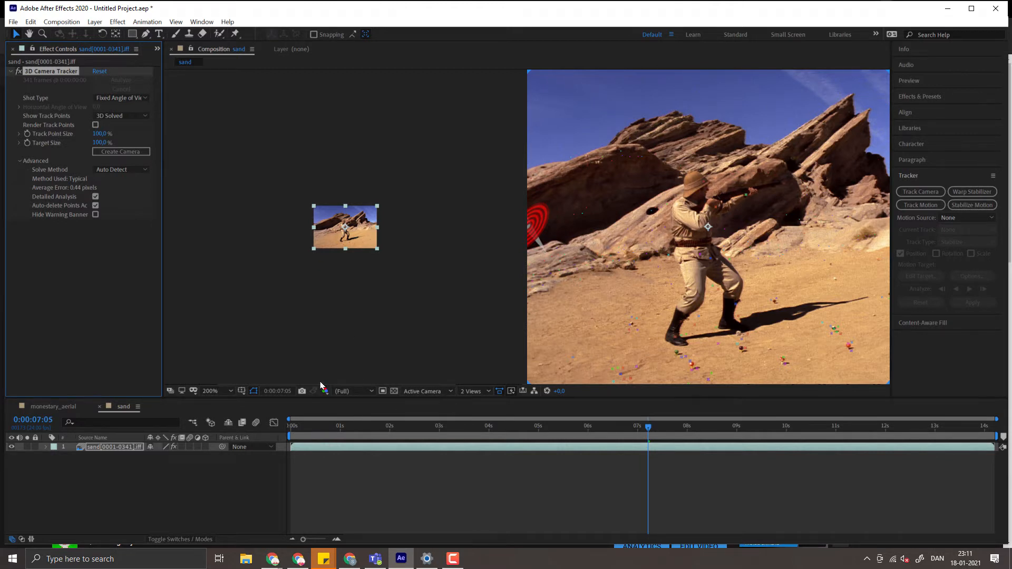
pyautogui.click(230, 391)
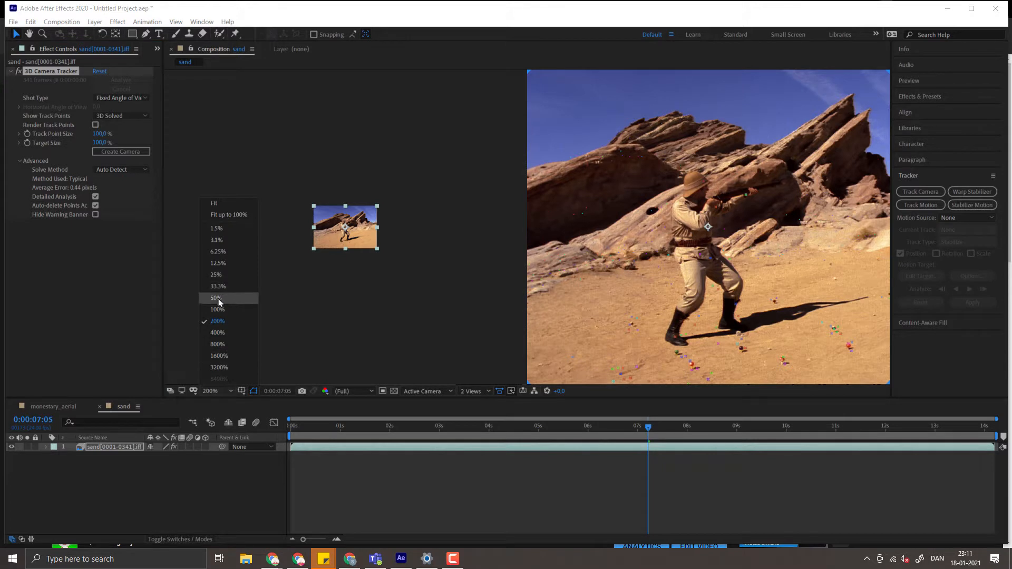
pyautogui.click(221, 214)
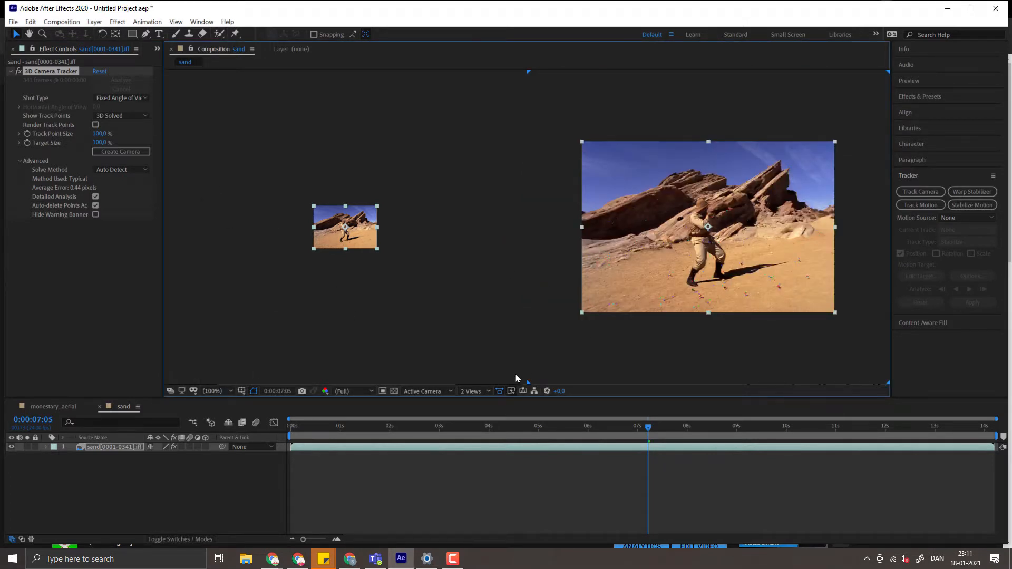
pyautogui.click(467, 393)
pyautogui.click(477, 412)
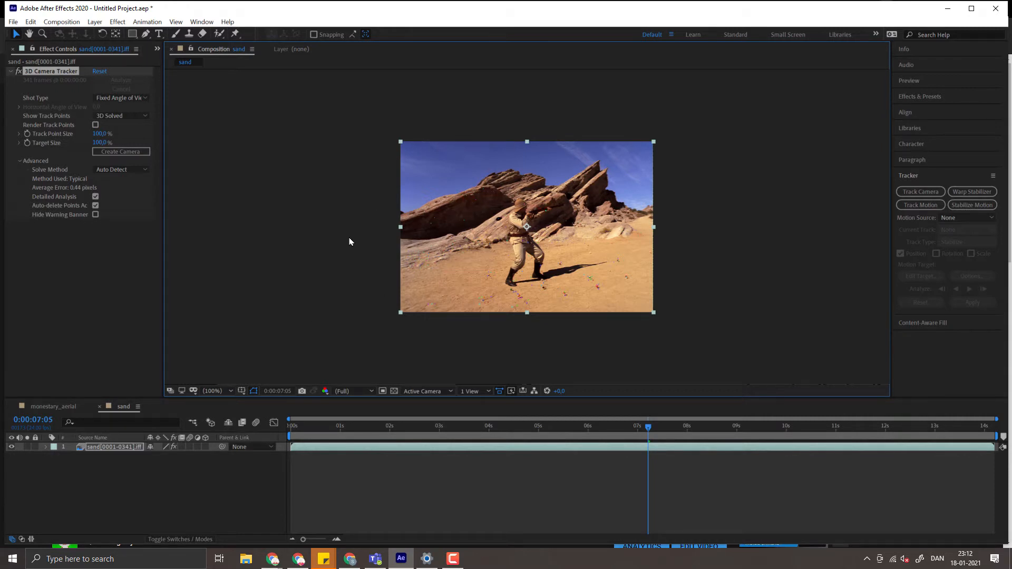
# Step: Launch Maya 2020 and return to After Effects
pyautogui.click(12, 560)
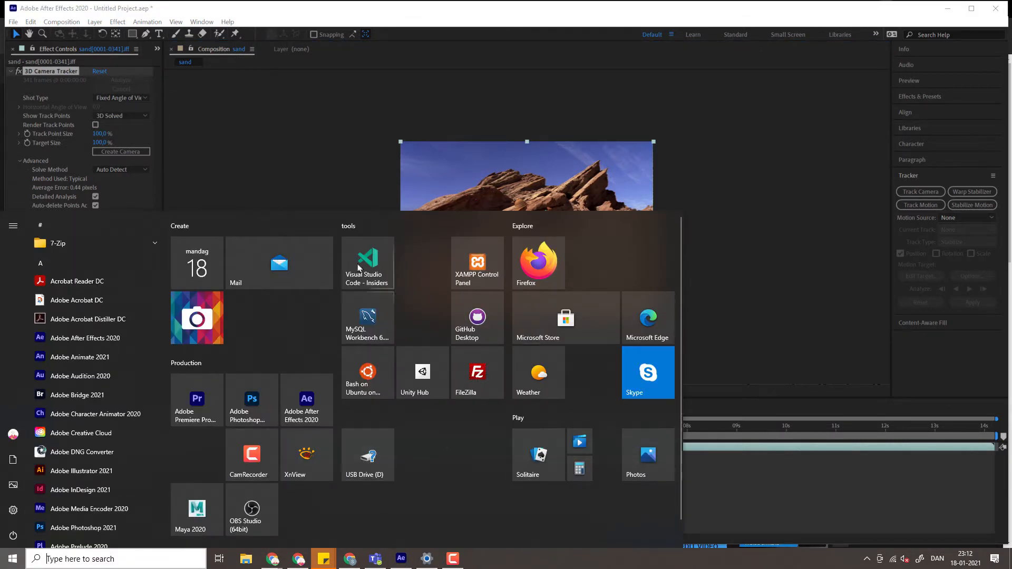
pyautogui.click(198, 509)
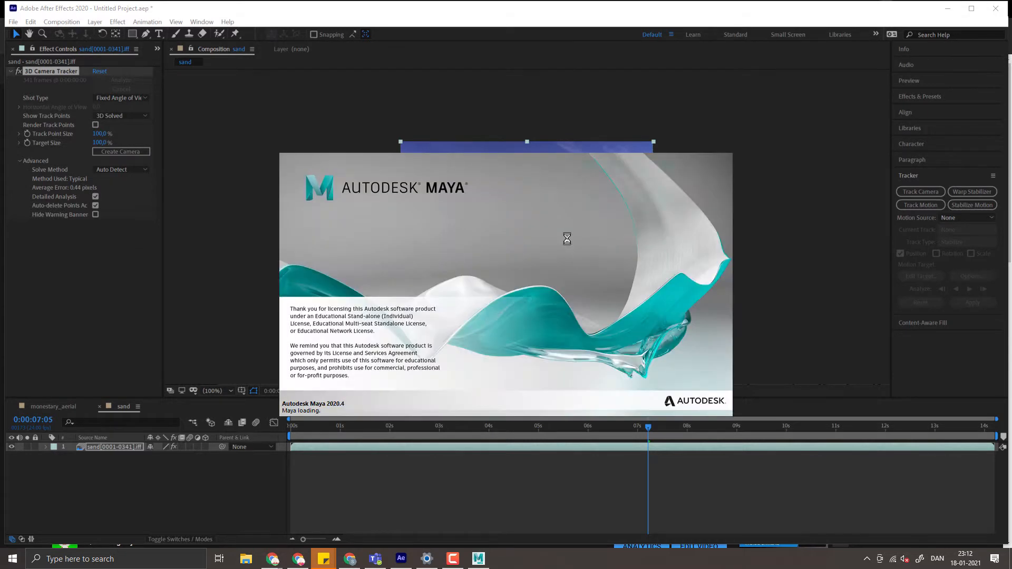
pyautogui.click(677, 13)
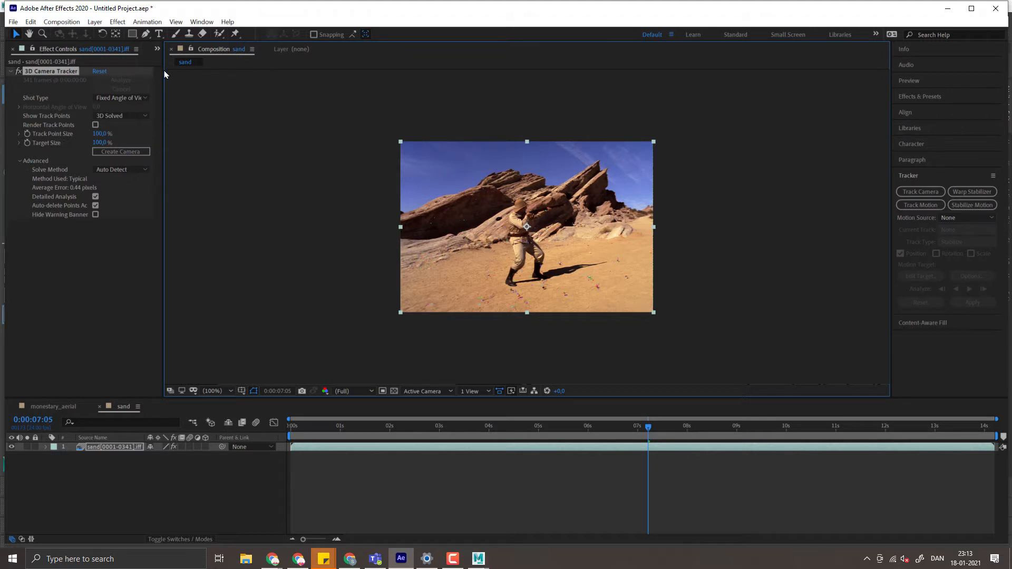
# Step: Show the project's items with more room and open the main Interpret Footage settings for the sand[0001-0341].iff sequence
pyautogui.moveTo(164, 71); pyautogui.dragTo(244, 71)
pyautogui.click(21, 48)
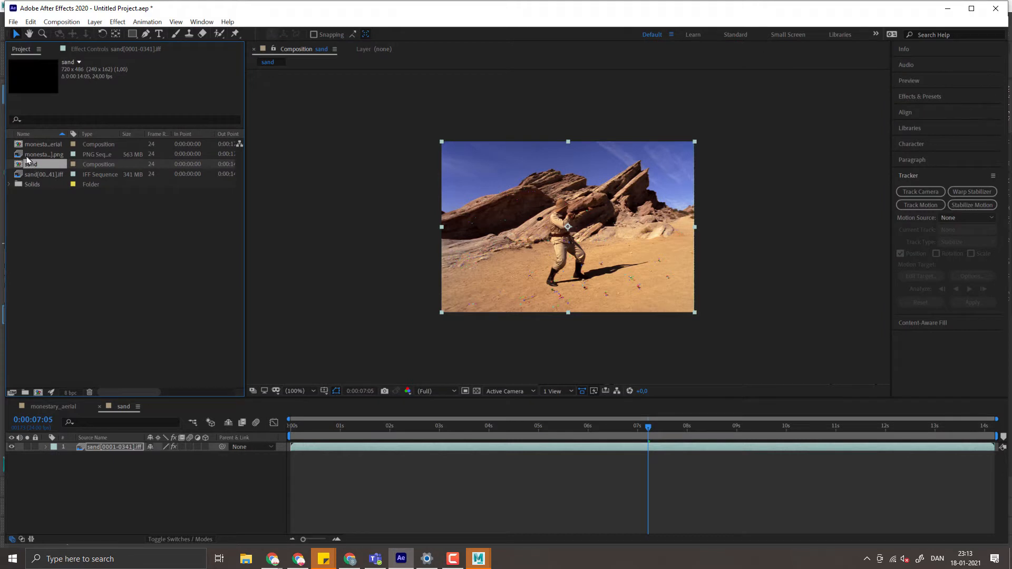
pyautogui.click(36, 174)
pyautogui.rightClick(45, 174)
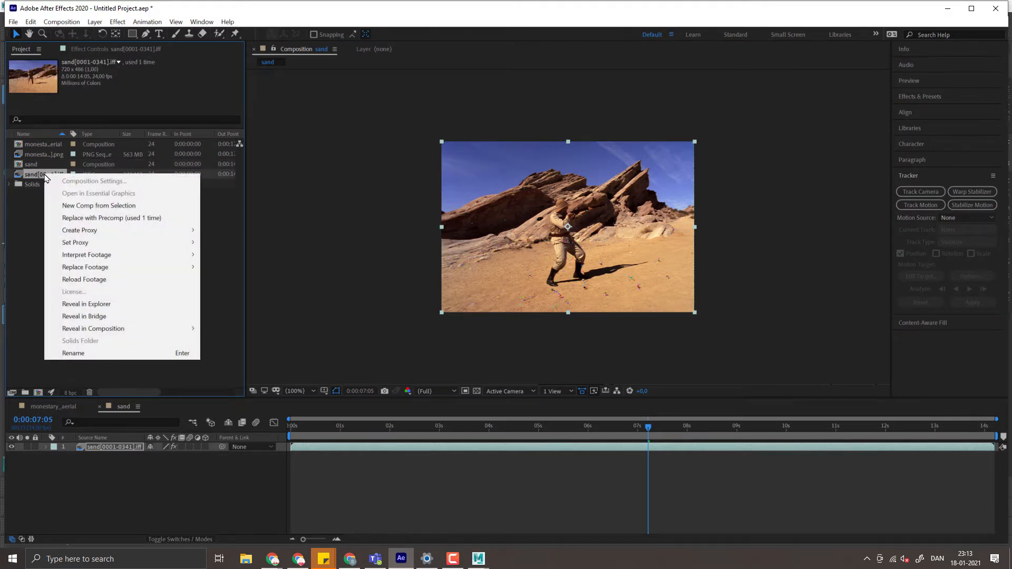
pyautogui.moveTo(116, 255)
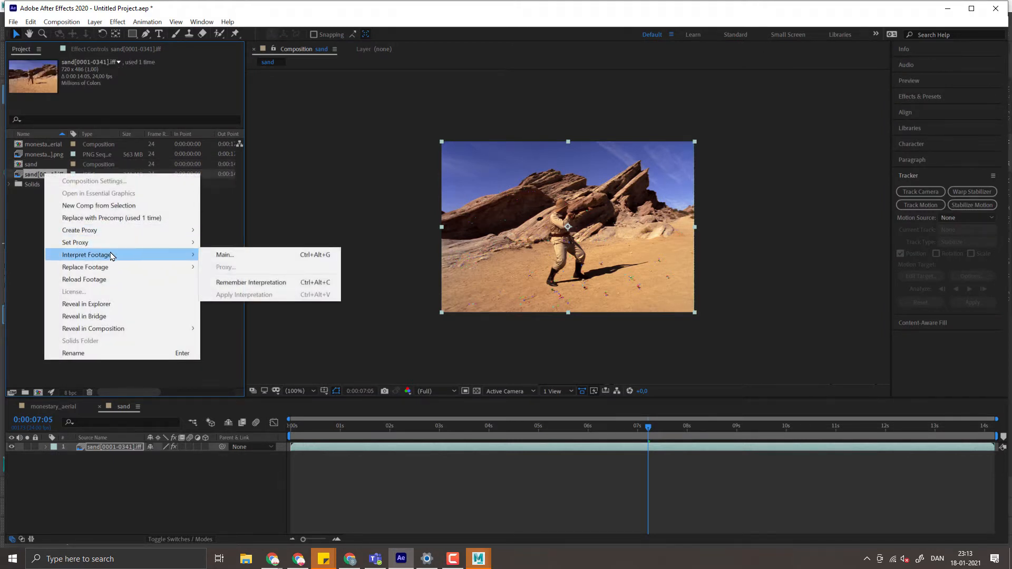
pyautogui.click(228, 254)
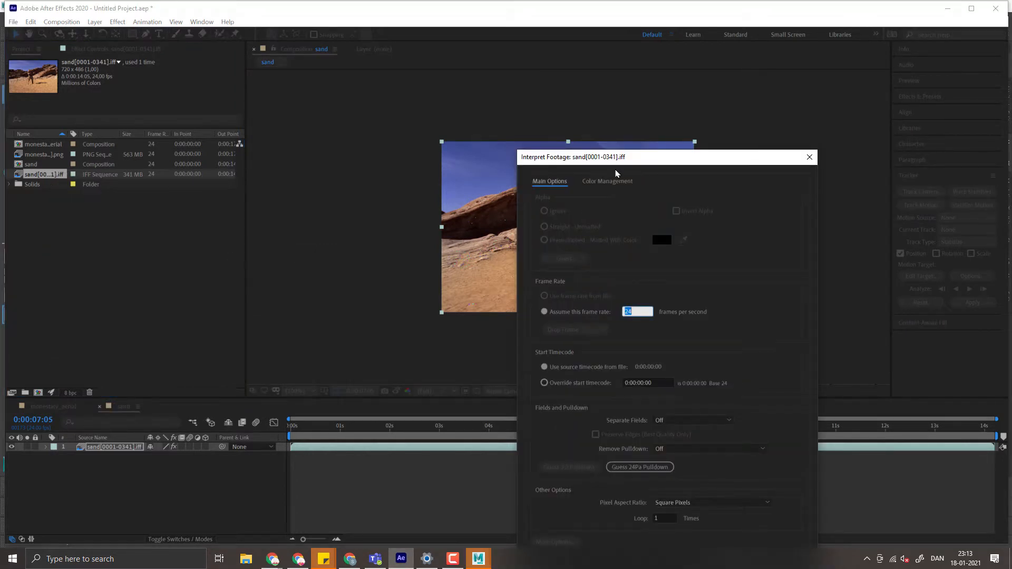
# Step: Set the pixel aspect ratio of the sand[0001-0341].iff footage to D1/DV NTSC (0,91) and apply it
pyautogui.moveTo(626, 161); pyautogui.dragTo(195, 55)
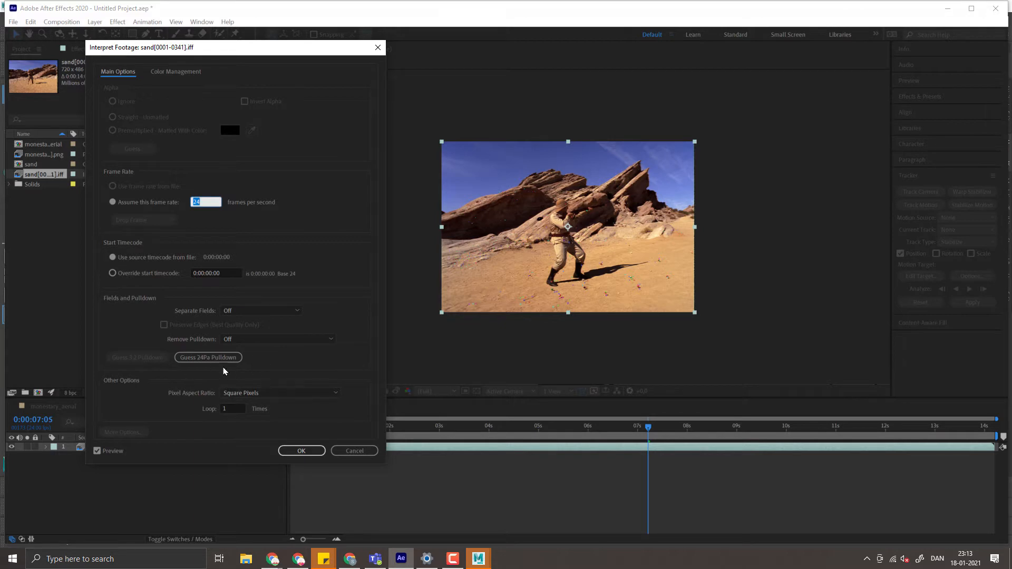
pyautogui.moveTo(219, 50); pyautogui.dragTo(849, 55)
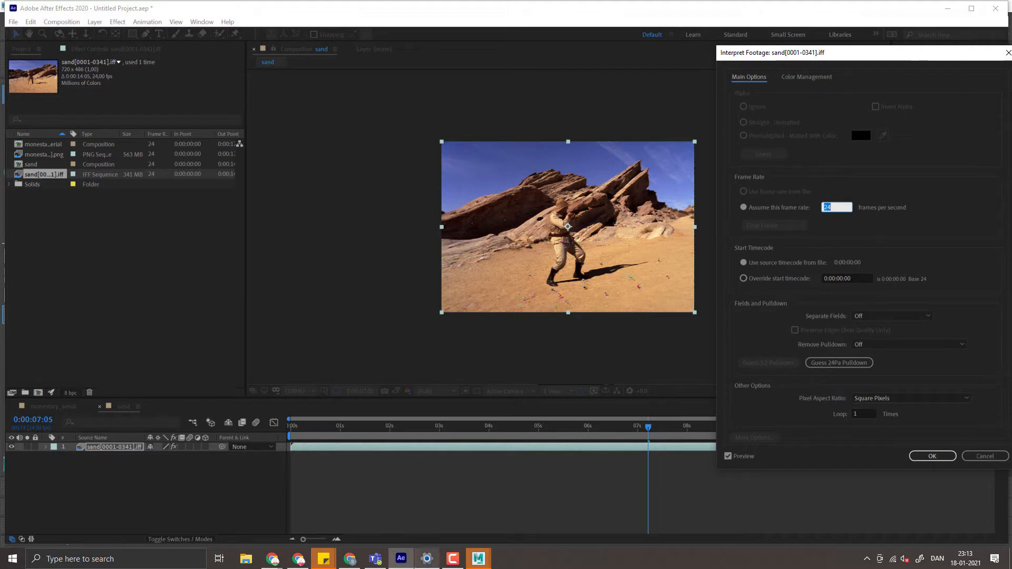
pyautogui.moveTo(472, 560)
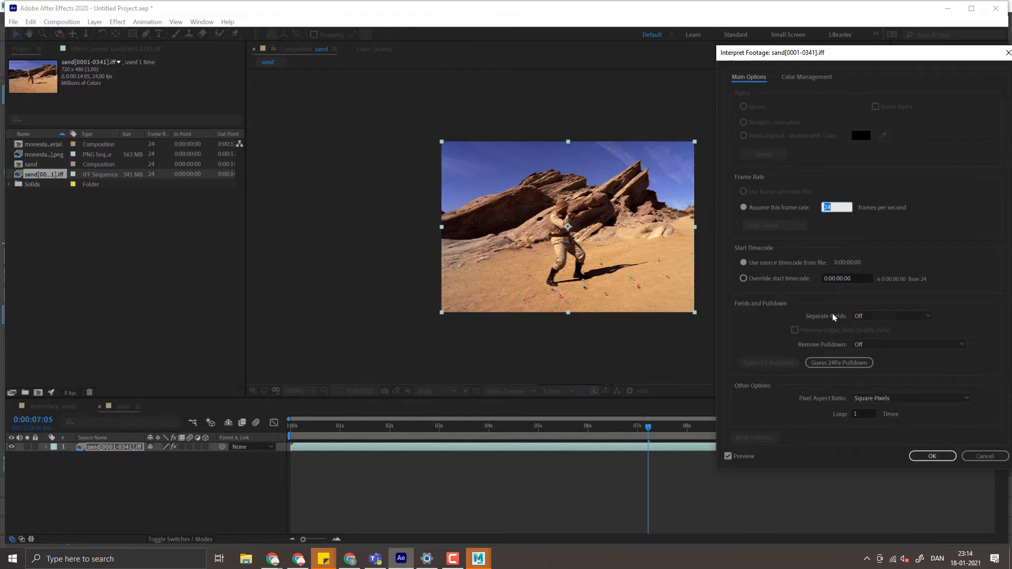
pyautogui.moveTo(834, 60); pyautogui.dragTo(767, 56)
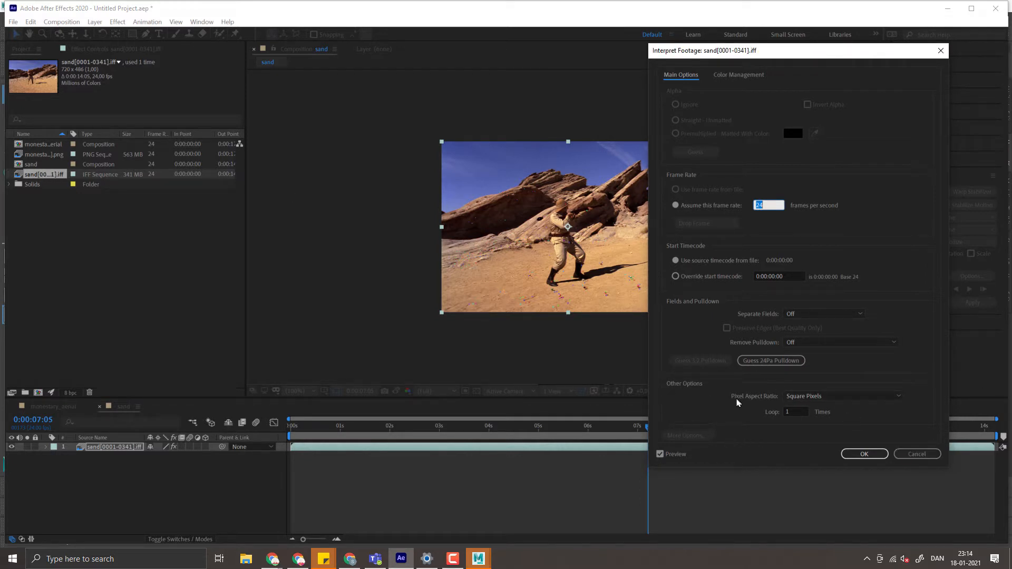
pyautogui.click(813, 399)
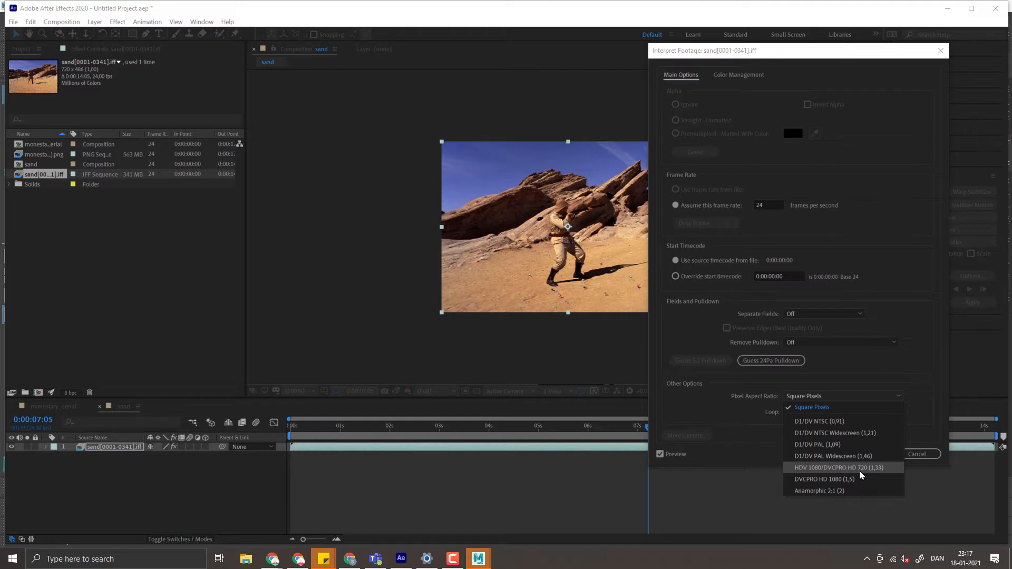
pyautogui.click(810, 425)
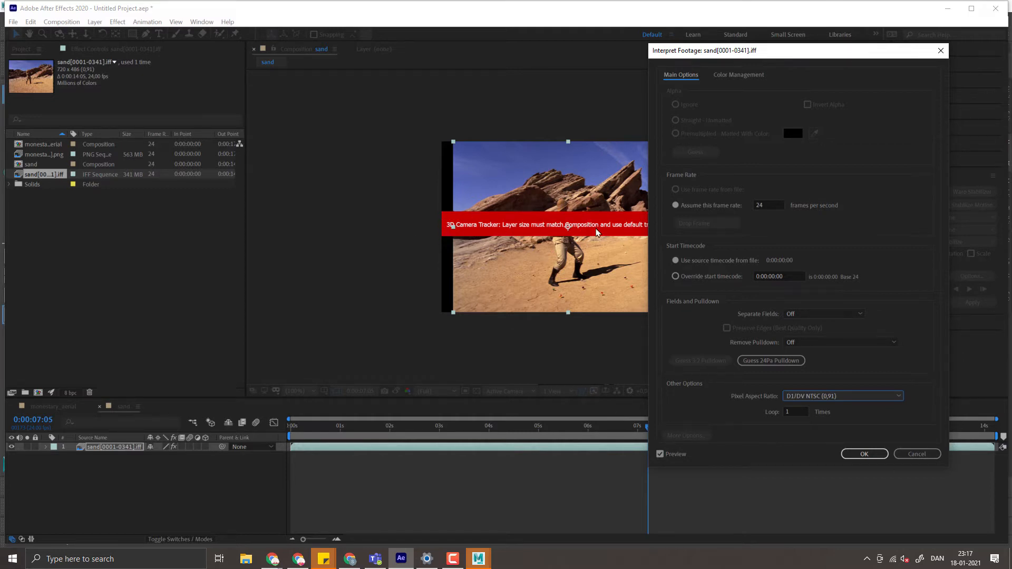
pyautogui.click(856, 454)
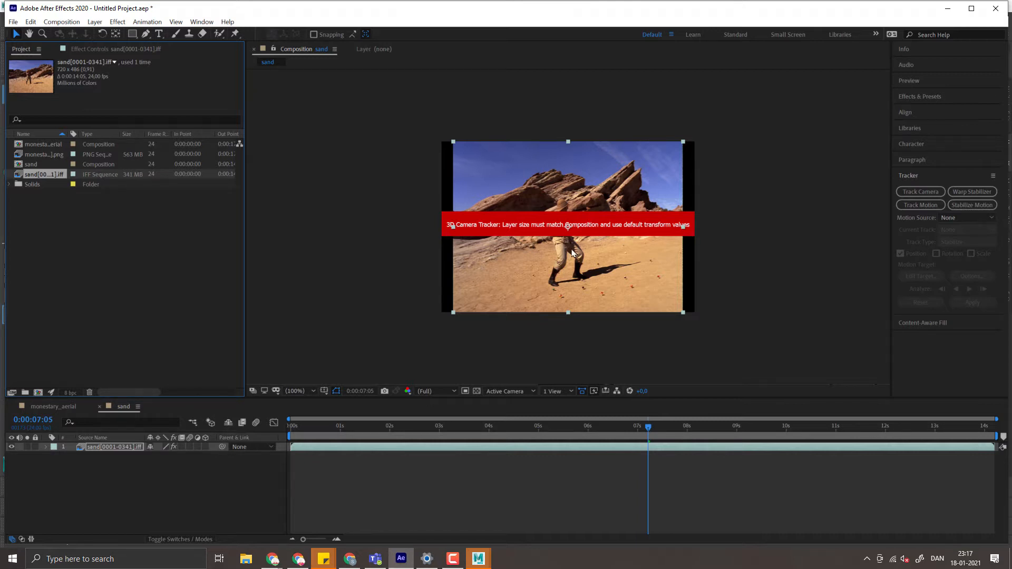
pyautogui.click(583, 390)
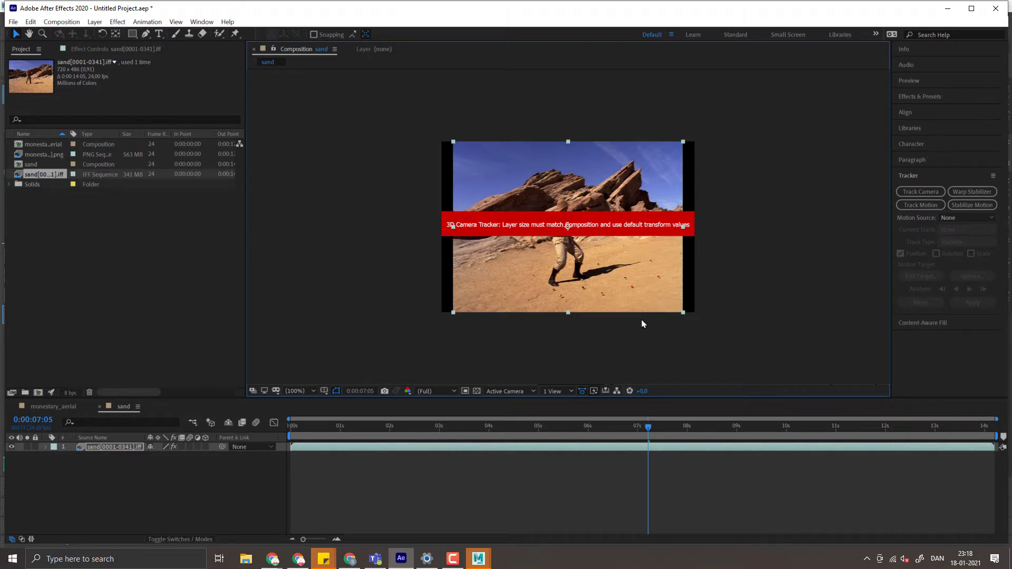
pyautogui.moveTo(451, 557)
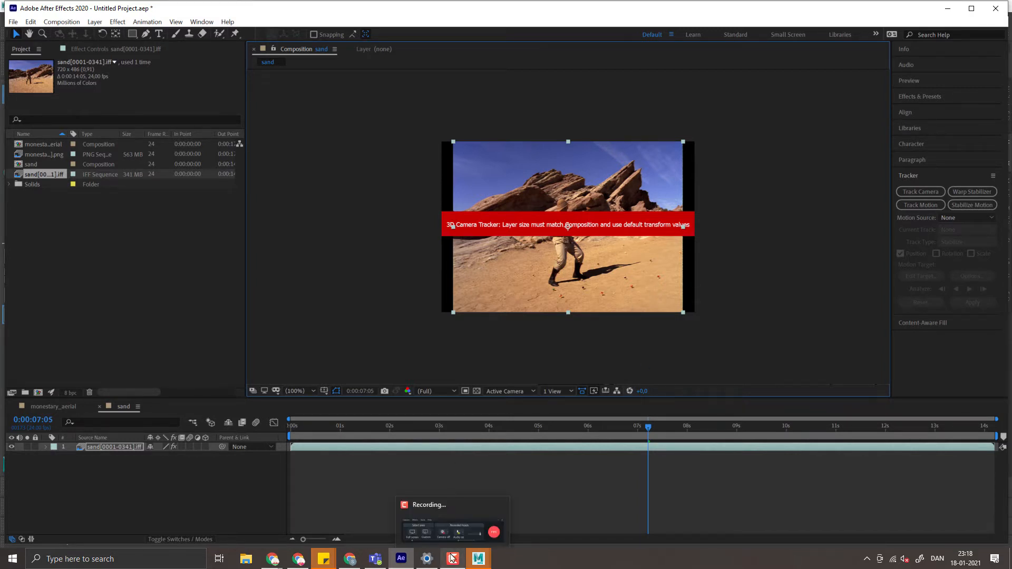
pyautogui.moveTo(444, 506)
pyautogui.moveTo(497, 513)
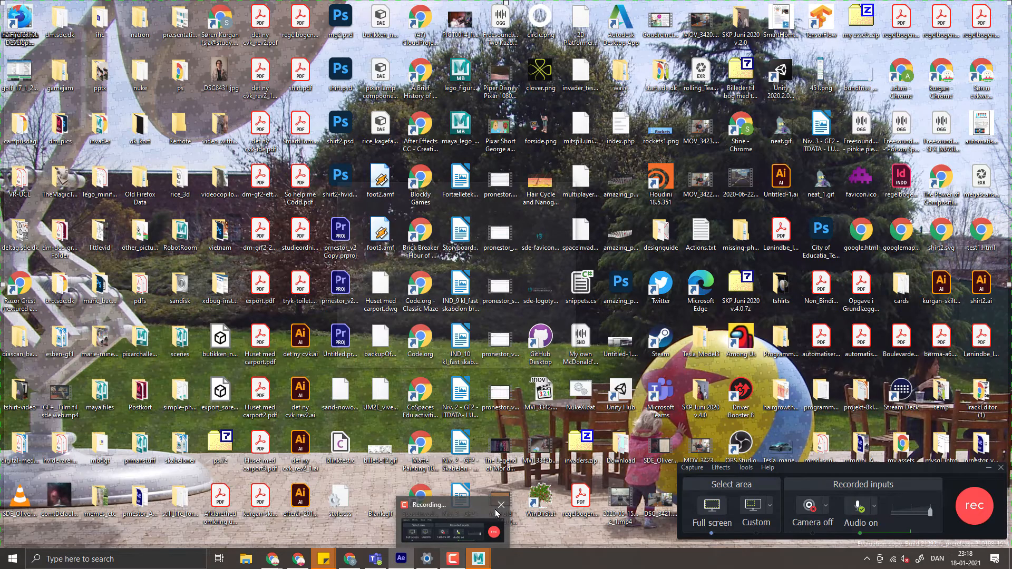
pyautogui.click(453, 559)
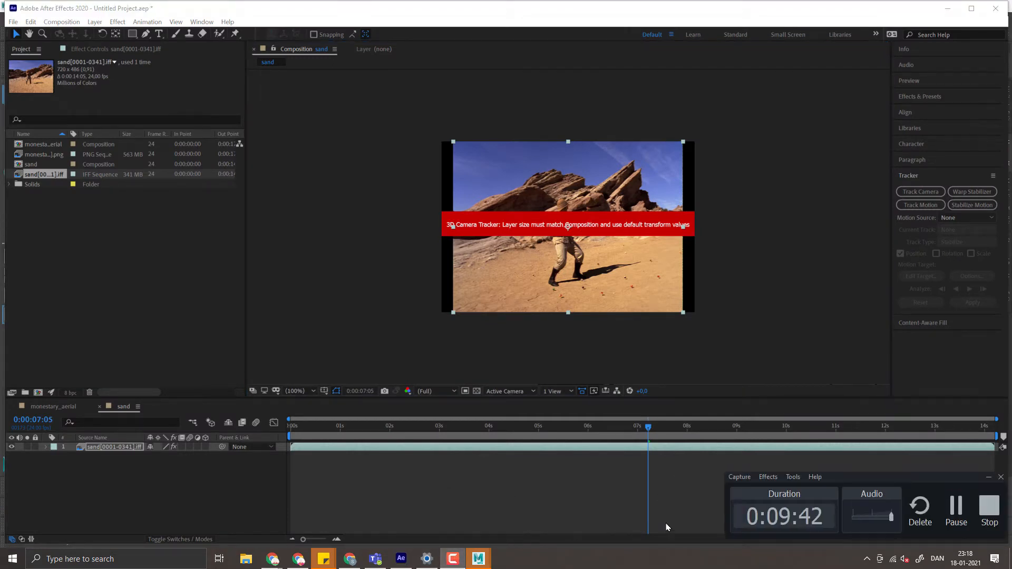
pyautogui.click(956, 506)
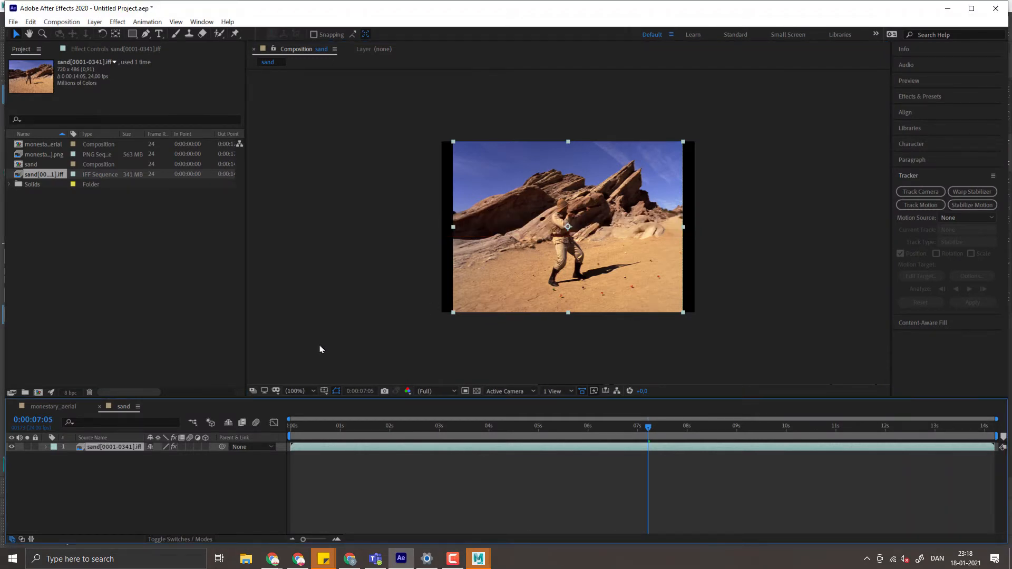
pyautogui.click(108, 440)
pyautogui.rightClick(460, 272)
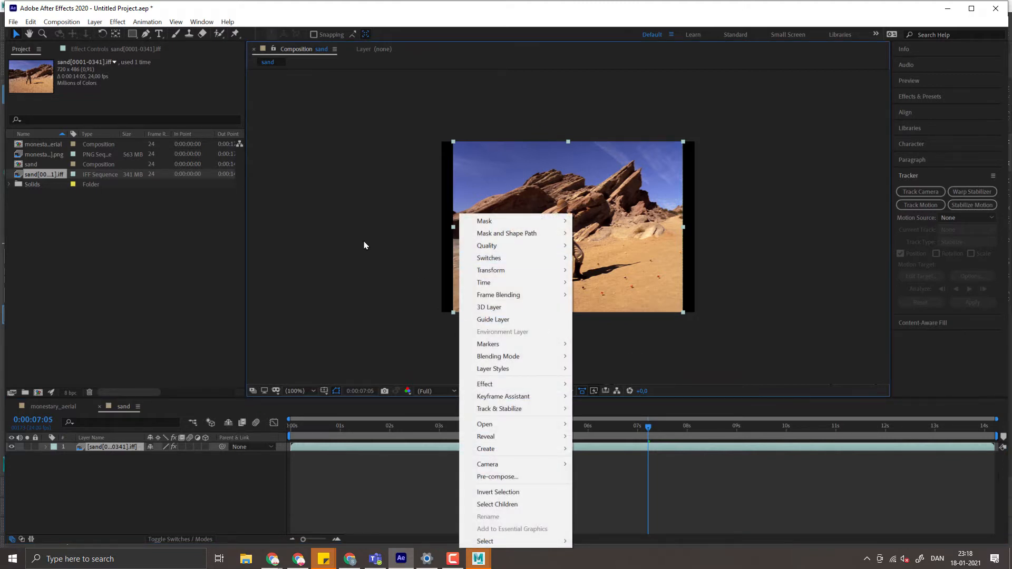
pyautogui.click(136, 282)
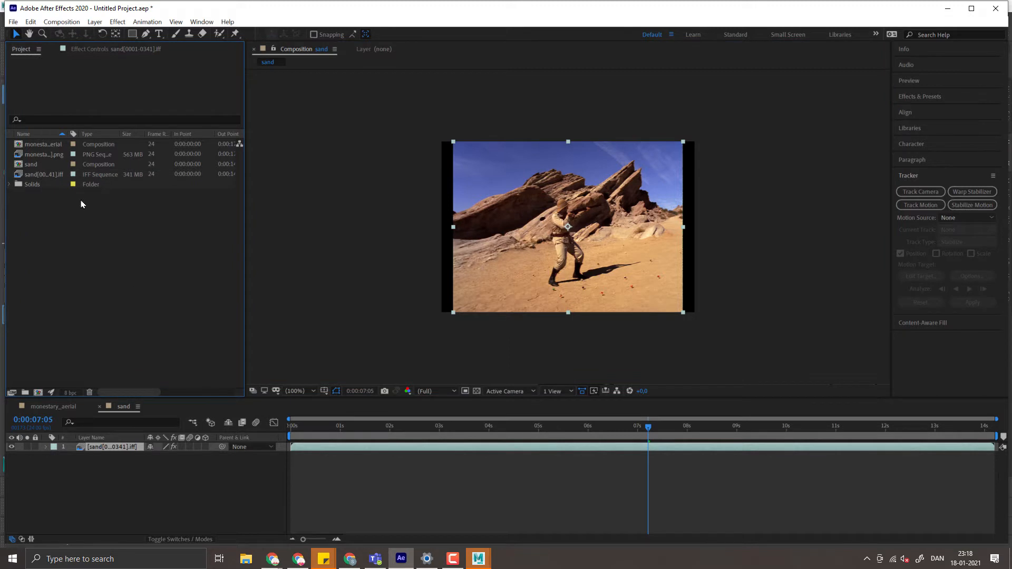
# Step: Delete the sand composition from the project and create a new composition from the sand[0001-0341].iff footage
pyautogui.click(38, 165)
pyautogui.click(41, 174)
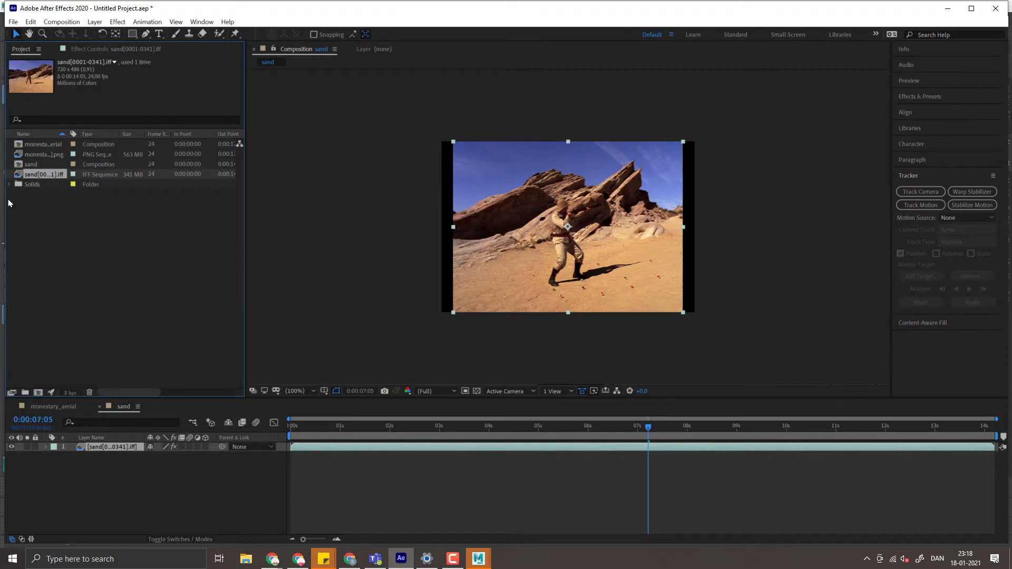
pyautogui.click(27, 165)
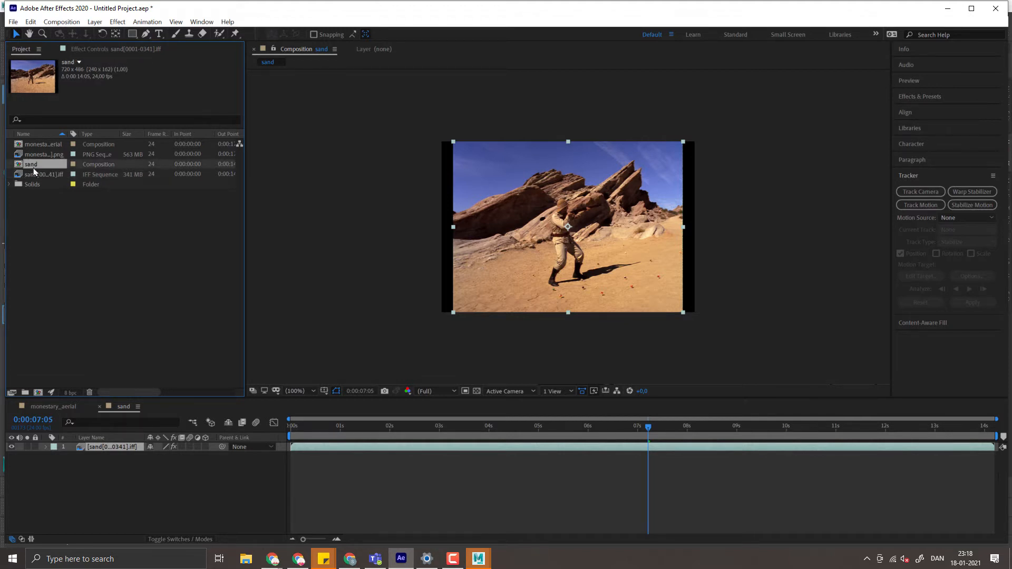
pyautogui.rightClick(31, 164)
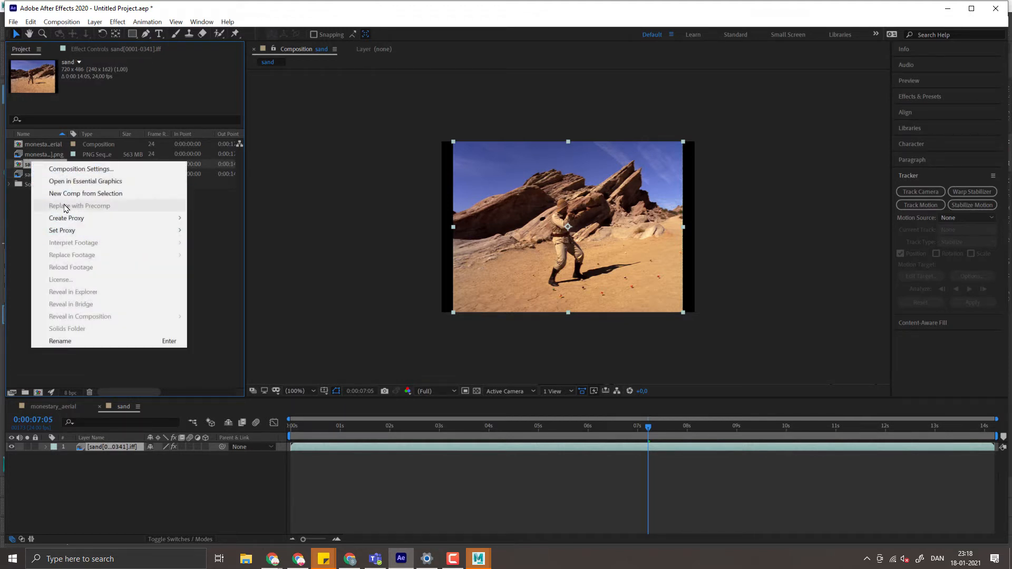
pyautogui.click(3, 211)
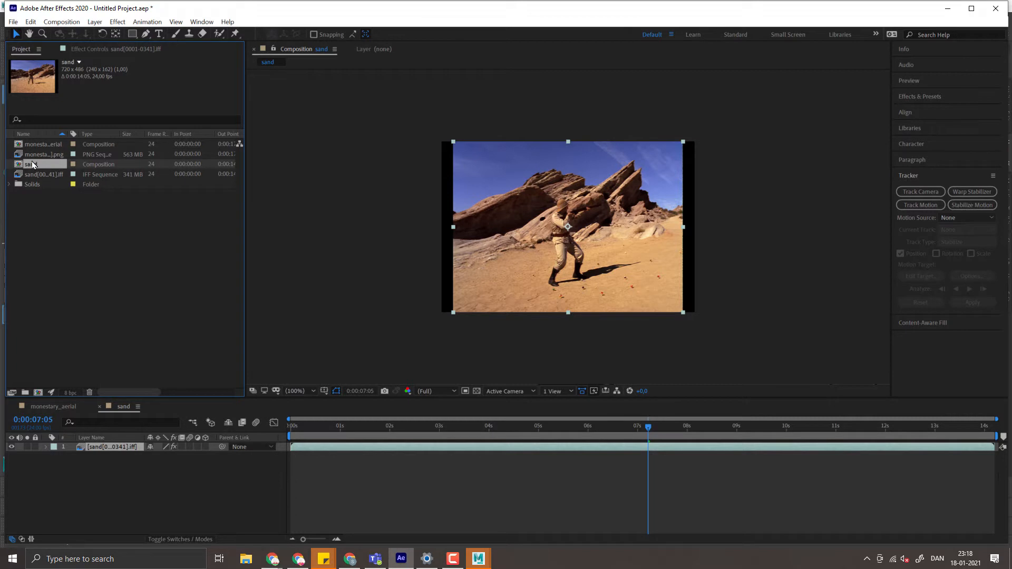
pyautogui.press('Delete')
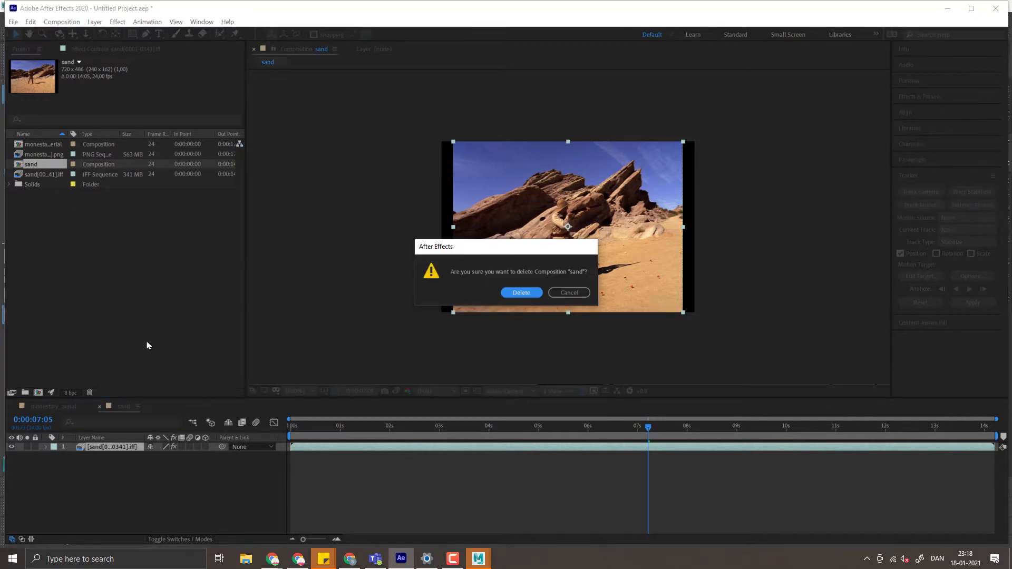
pyautogui.click(532, 293)
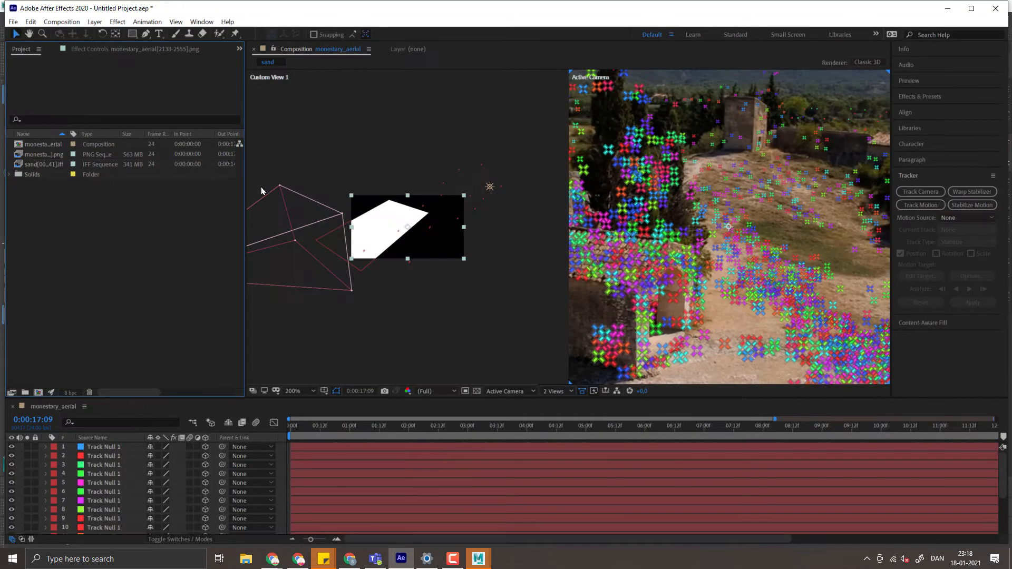
pyautogui.moveTo(40, 167); pyautogui.dragTo(33, 394)
pyautogui.moveTo(41, 396); pyautogui.dragTo(38, 393)
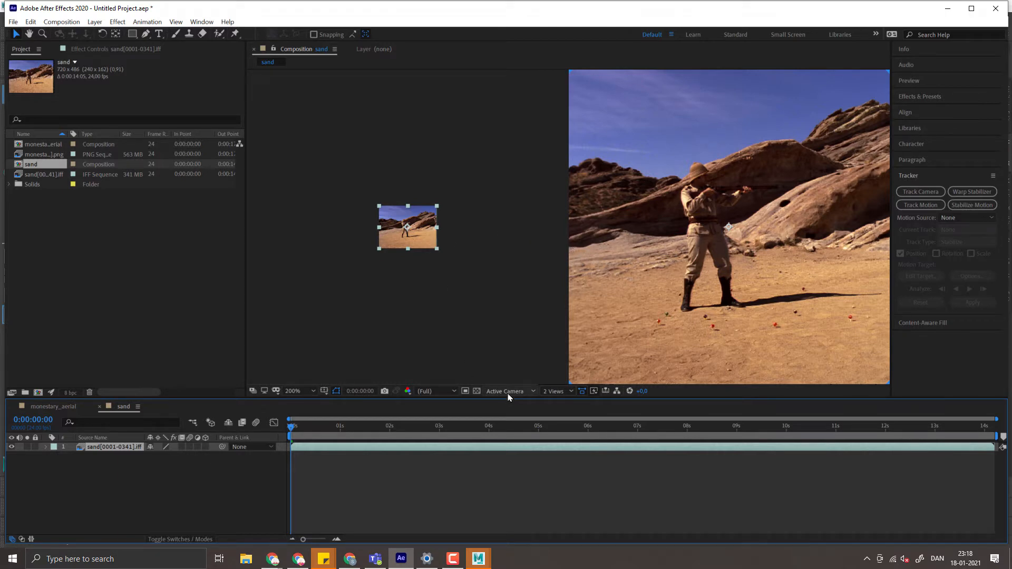
# Step: Show the sand composition in 1 View and compare the image with pixel aspect ratio correction on and off
pyautogui.click(570, 391)
pyautogui.click(567, 406)
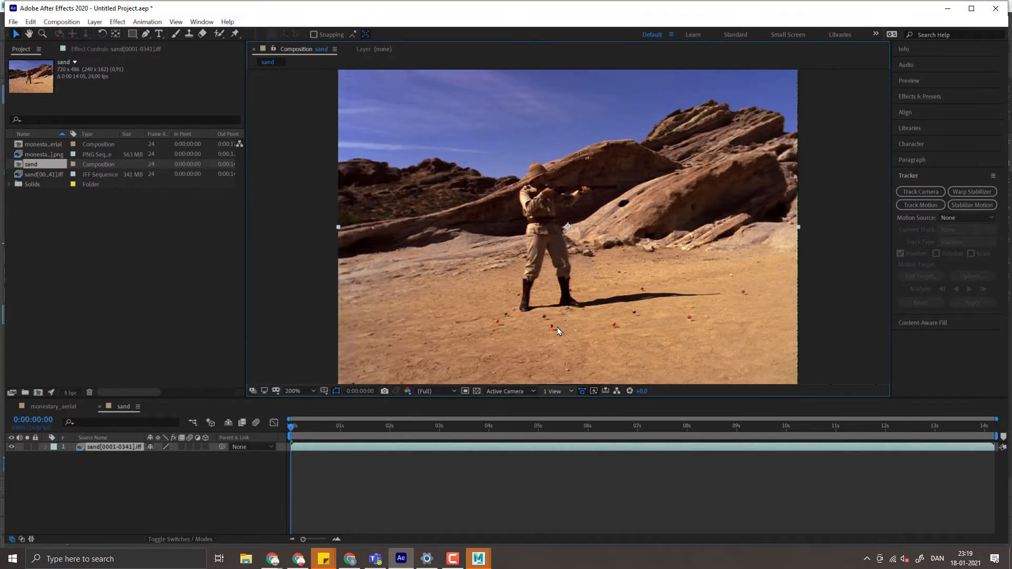
pyautogui.click(581, 391)
pyautogui.click(581, 391)
pyautogui.click(582, 392)
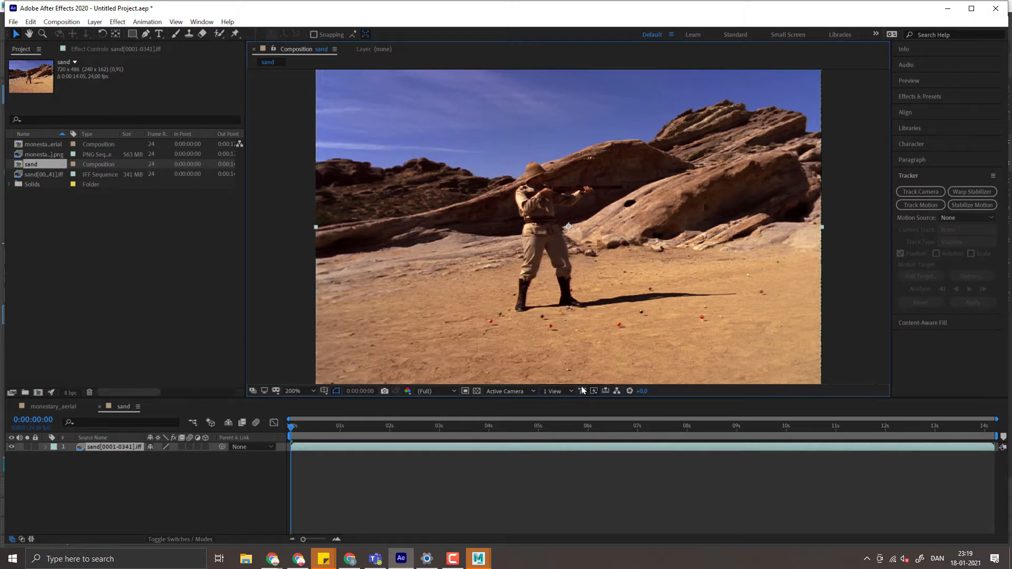
pyautogui.click(583, 392)
pyautogui.click(583, 392)
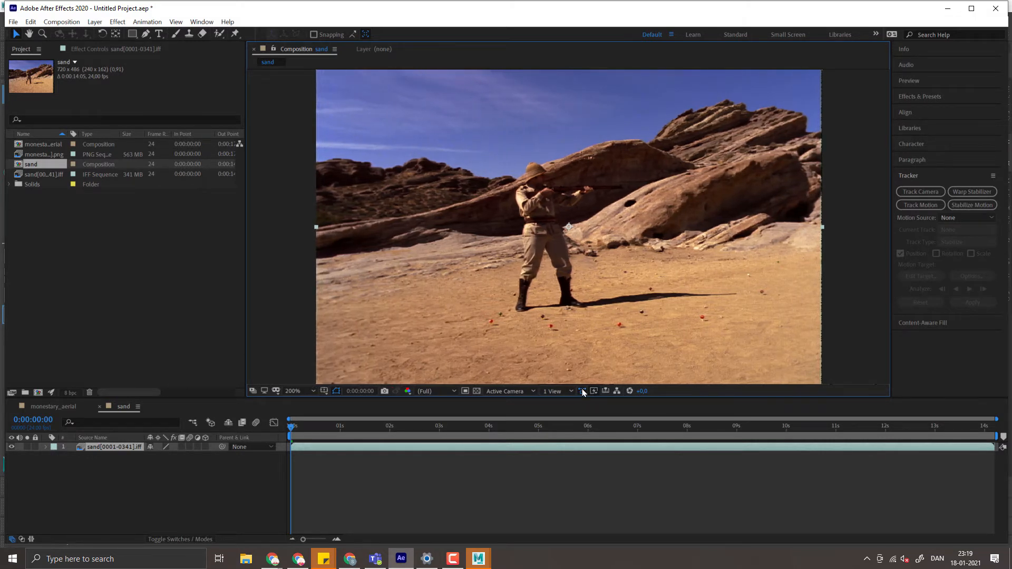
pyautogui.click(582, 391)
pyautogui.click(583, 392)
pyautogui.click(583, 392)
pyautogui.click(583, 392)
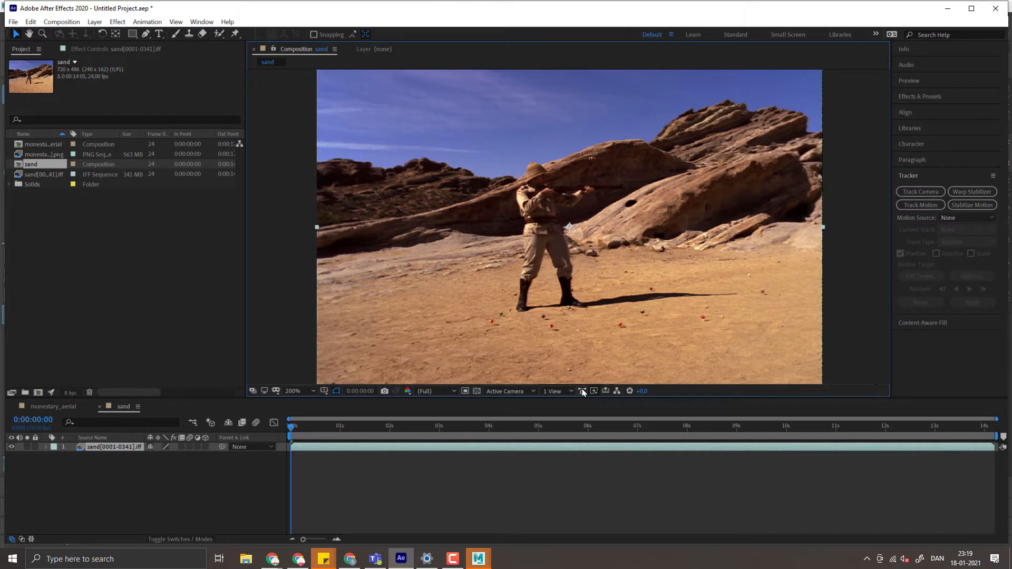
pyautogui.click(583, 392)
pyautogui.click(582, 392)
pyautogui.click(582, 391)
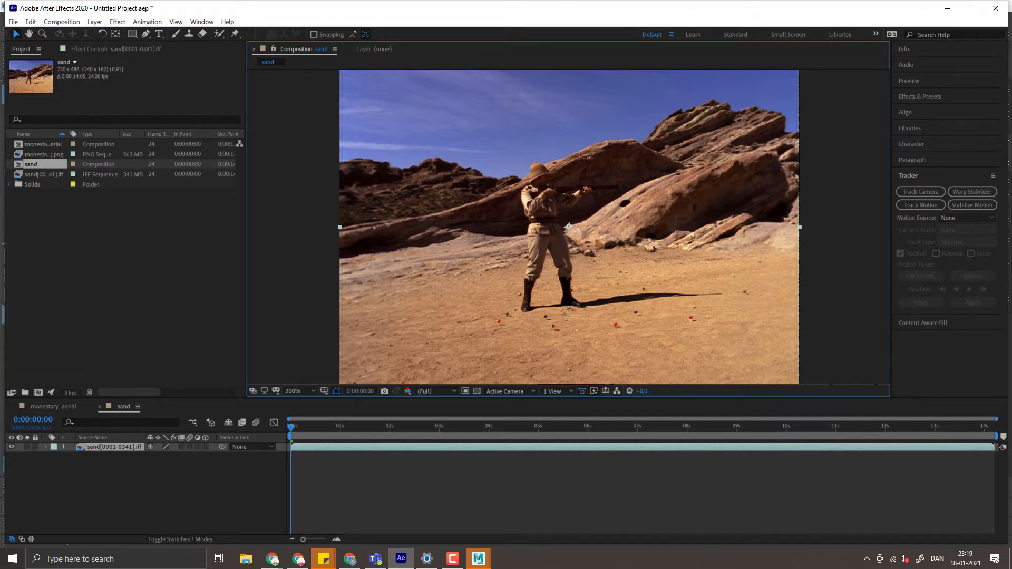
# Step: Run the 3D Camera Tracker on the sand[0001-0341].iff layer with Detailed Analysis enabled
pyautogui.click(907, 192)
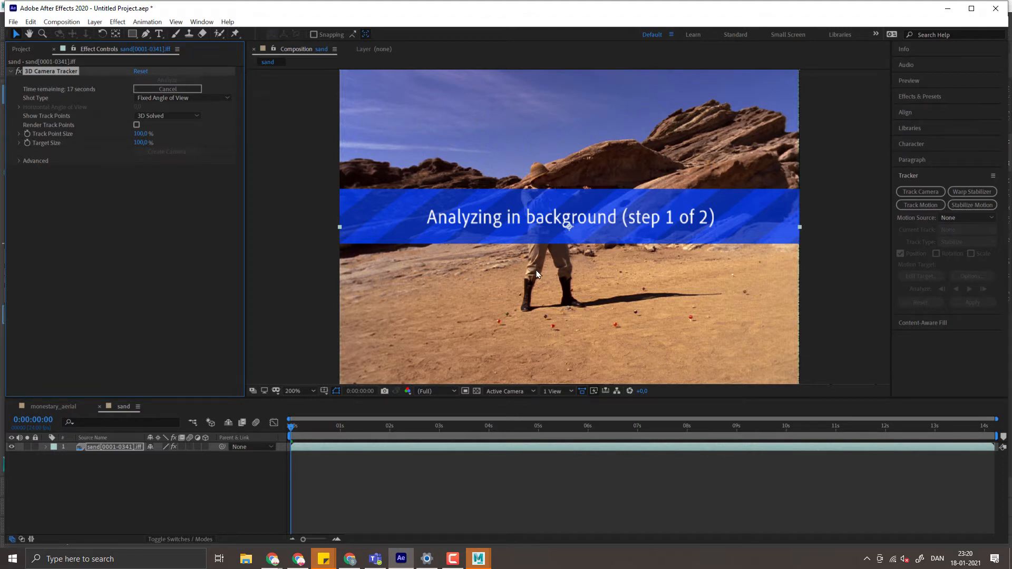
pyautogui.moveTo(452, 551)
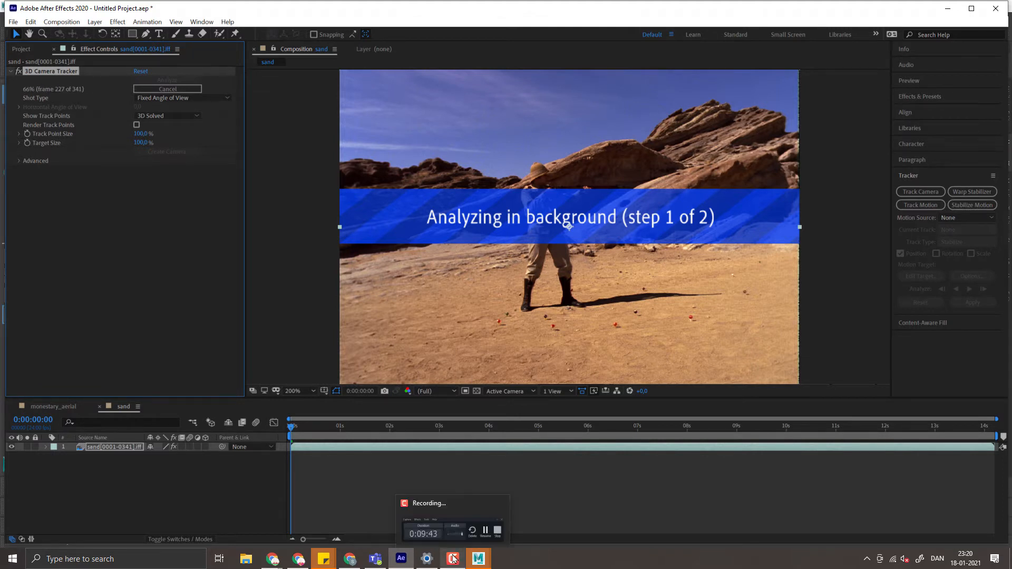
pyautogui.click(20, 161)
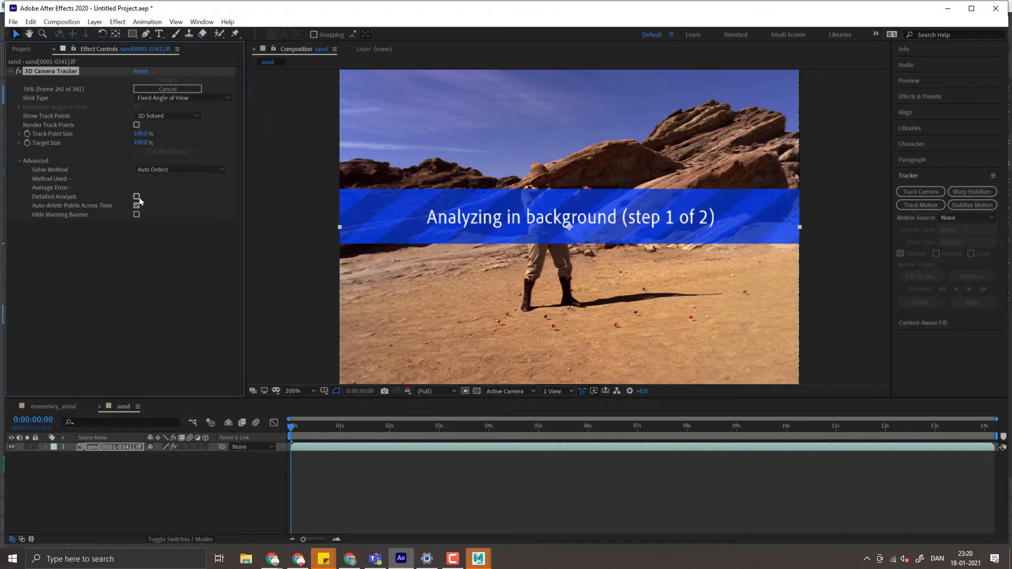
pyautogui.click(136, 198)
pyautogui.moveTo(458, 563)
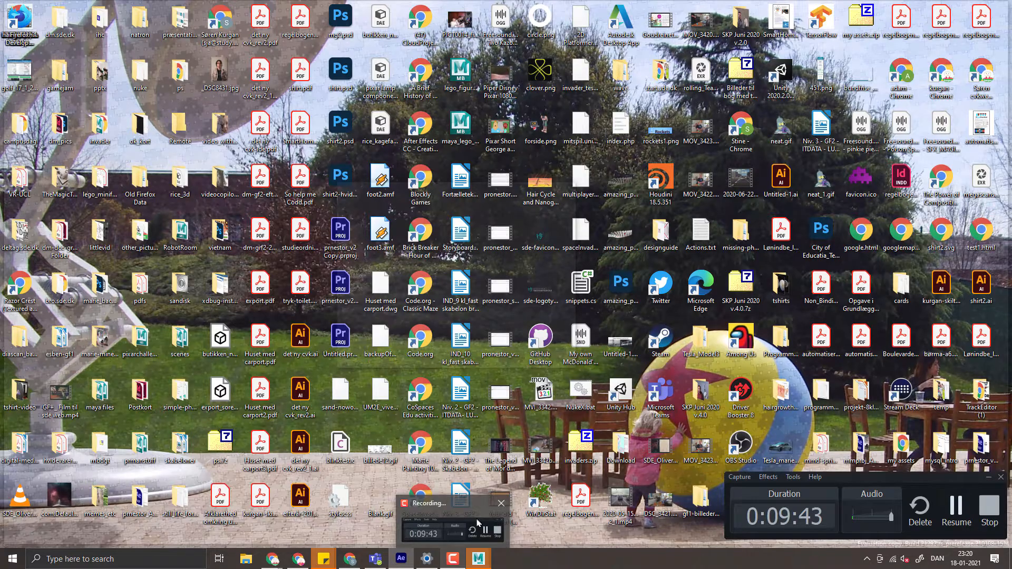
pyautogui.click(477, 526)
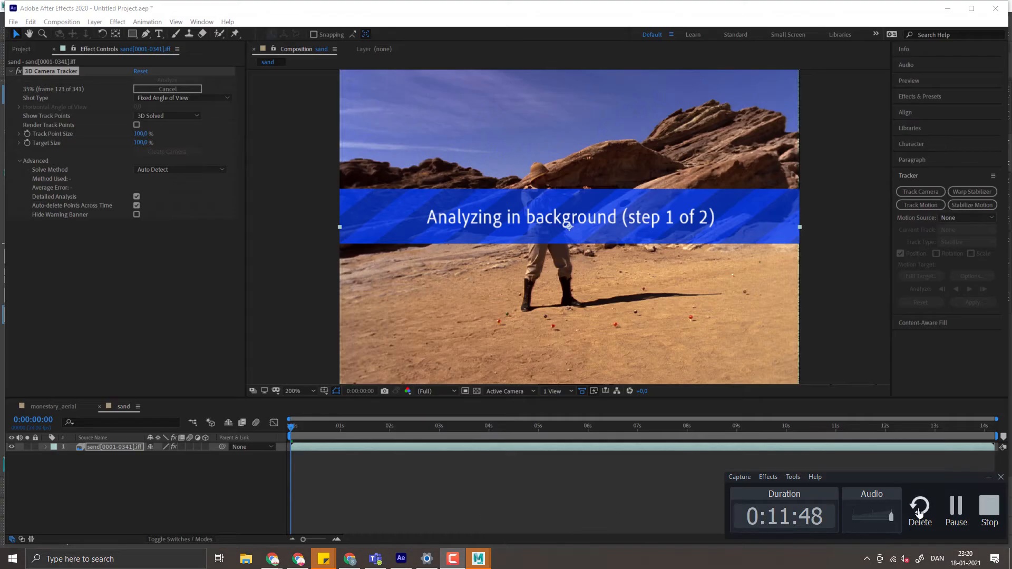
pyautogui.click(956, 509)
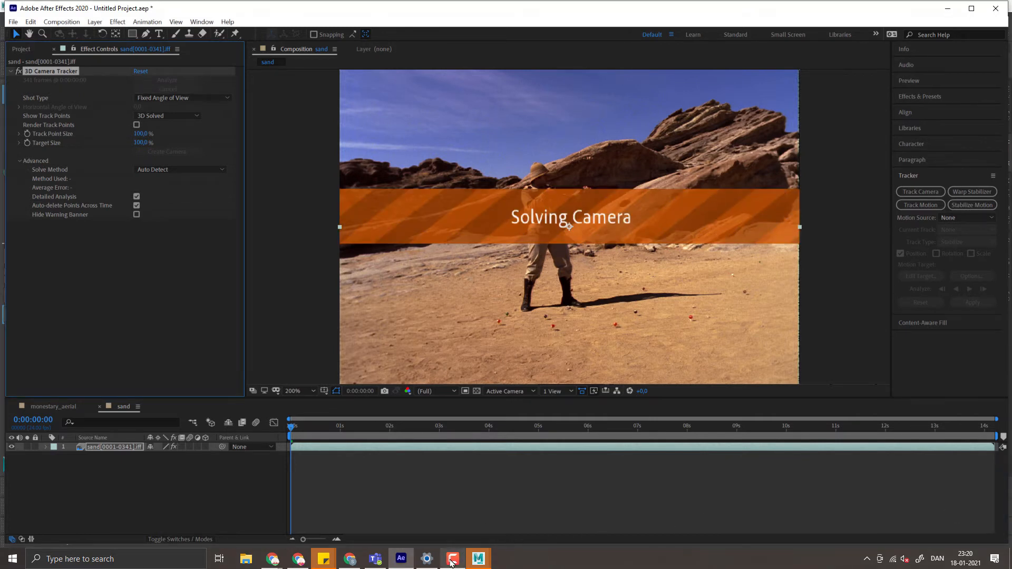
pyautogui.moveTo(452, 566)
pyautogui.click(452, 563)
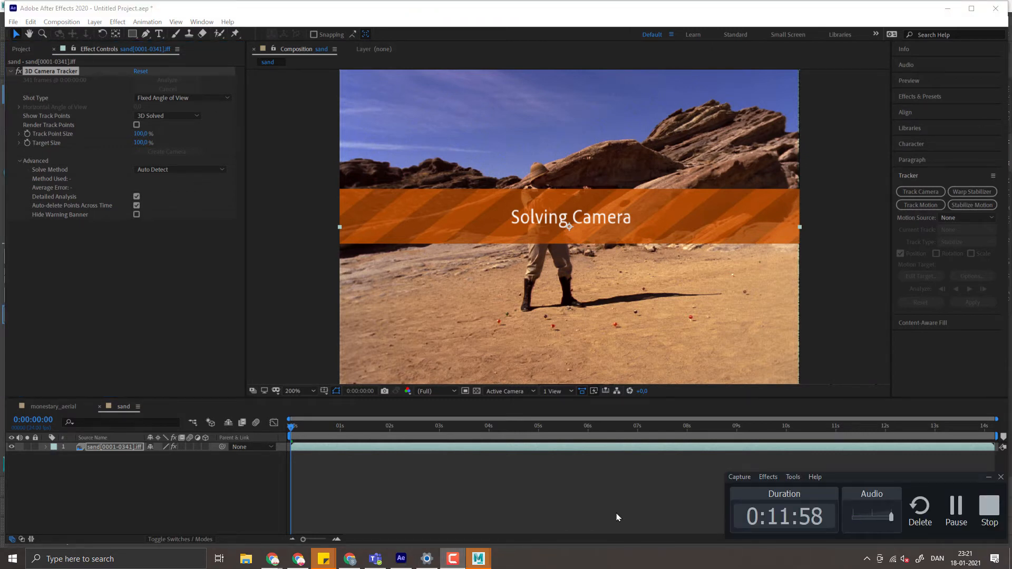
pyautogui.click(958, 520)
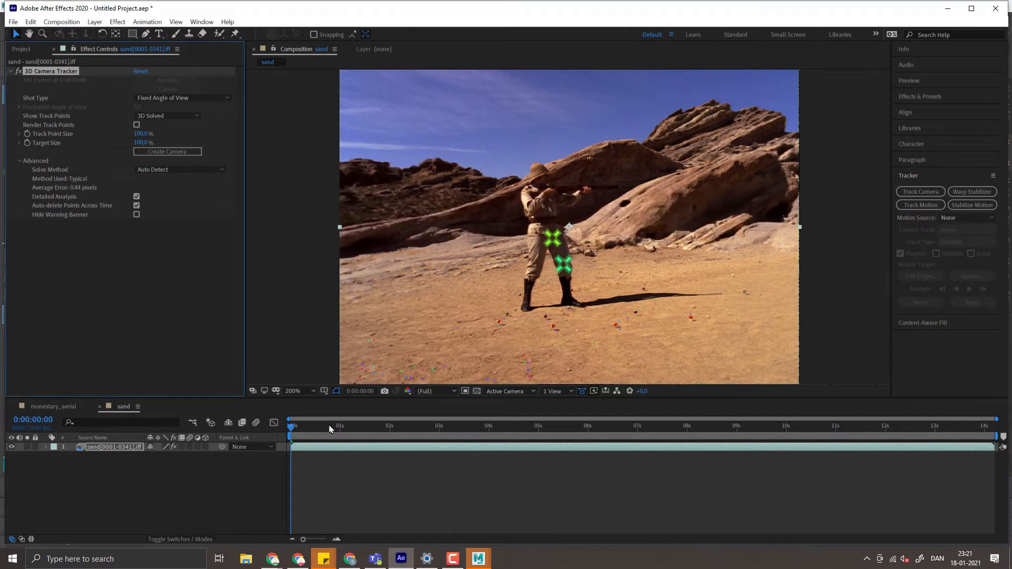
pyautogui.moveTo(458, 564)
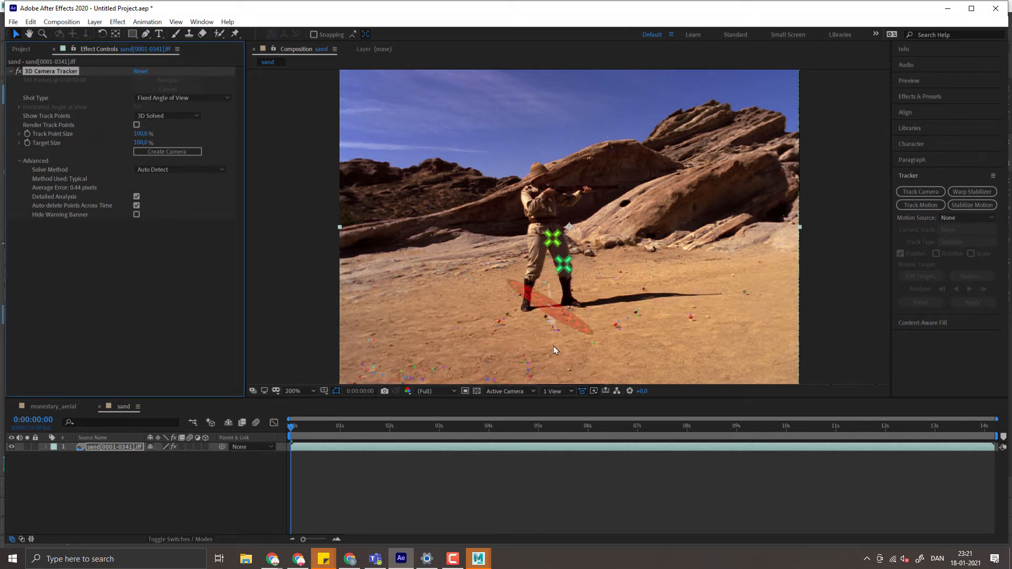
# Step: At 0:00:08:01, set the ground plane and origin from the track points around the man's feet and create a shadow catcher, camera and light there
pyautogui.moveTo(316, 429); pyautogui.dragTo(433, 424)
pyautogui.moveTo(574, 426); pyautogui.dragTo(689, 425)
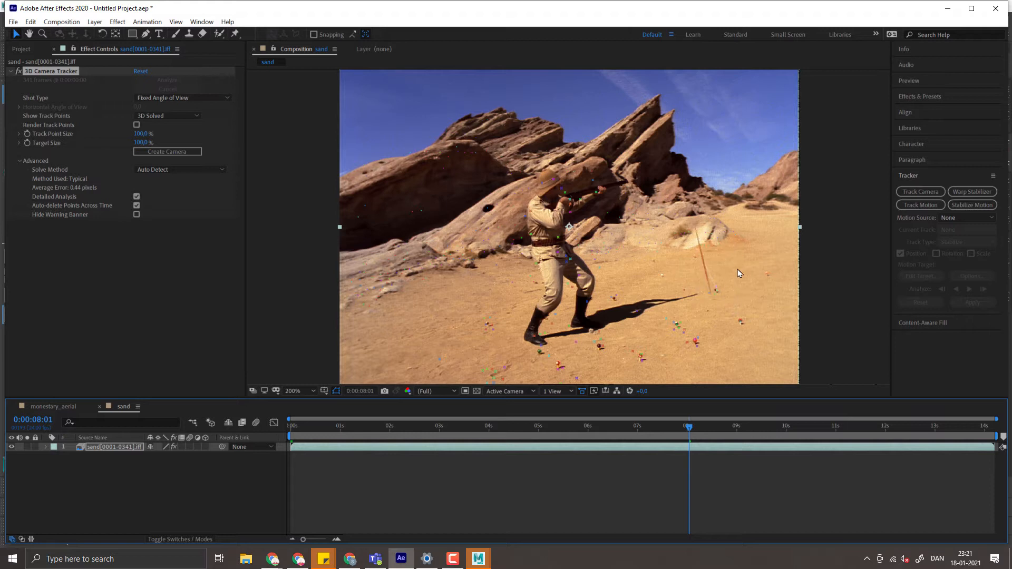
pyautogui.moveTo(758, 263)
pyautogui.mouseDown()
pyautogui.moveTo(624, 259)
pyautogui.moveTo(610, 281)
pyautogui.moveTo(606, 325)
pyautogui.moveTo(573, 350)
pyautogui.moveTo(504, 344)
pyautogui.moveTo(489, 328)
pyautogui.moveTo(498, 308)
pyautogui.moveTo(482, 300)
pyautogui.moveTo(448, 309)
pyautogui.moveTo(394, 350)
pyautogui.moveTo(409, 370)
pyautogui.moveTo(641, 373)
pyautogui.moveTo(798, 331)
pyautogui.moveTo(767, 267)
pyautogui.mouseUp()
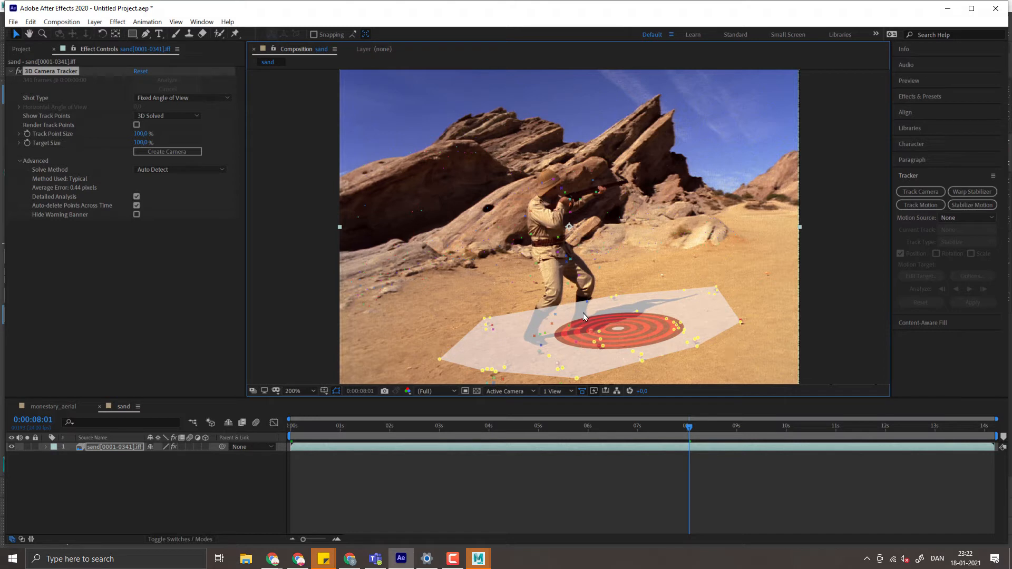
pyautogui.rightClick(613, 338)
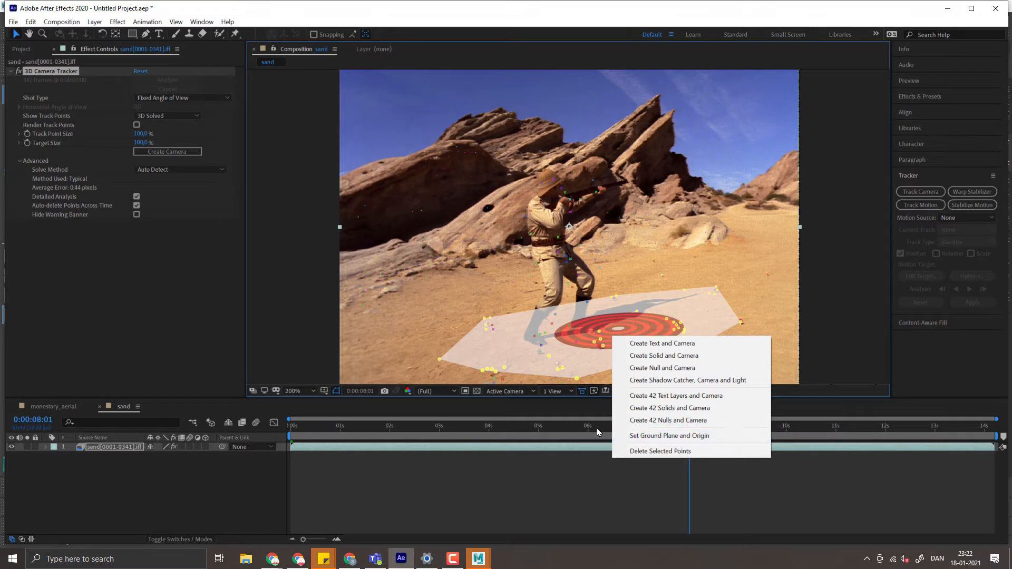
pyautogui.click(646, 435)
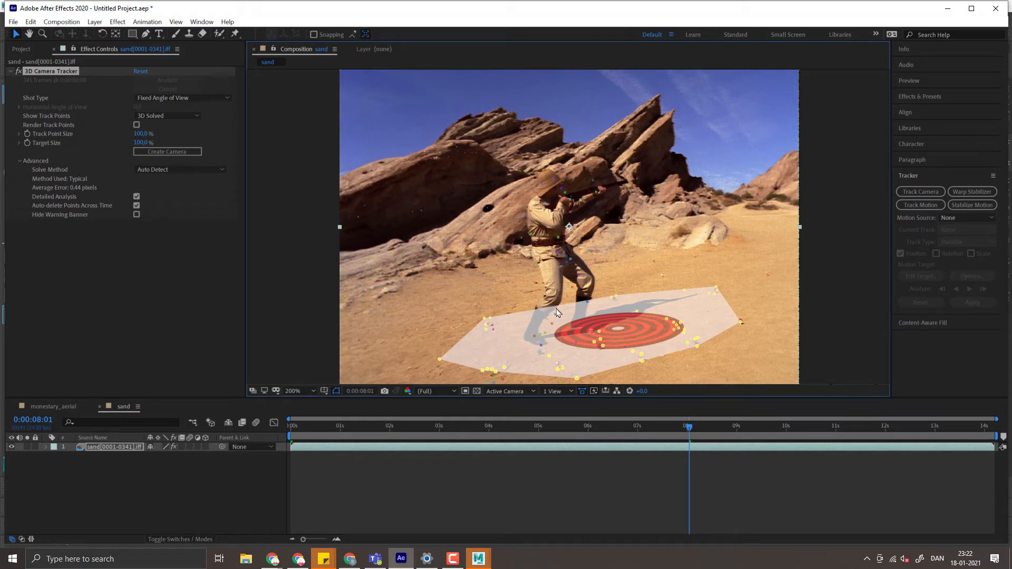
pyautogui.rightClick(679, 331)
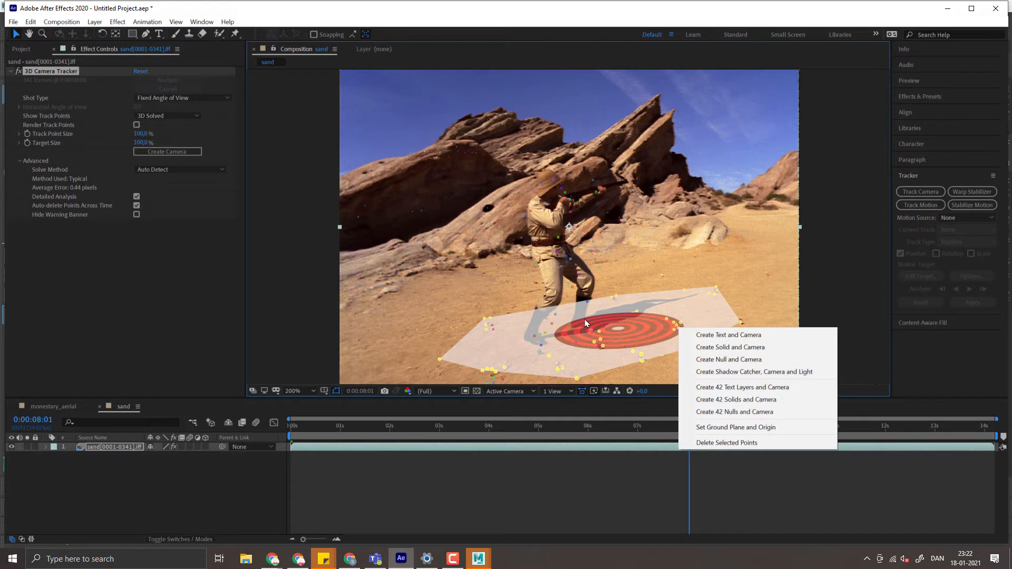
pyautogui.click(713, 373)
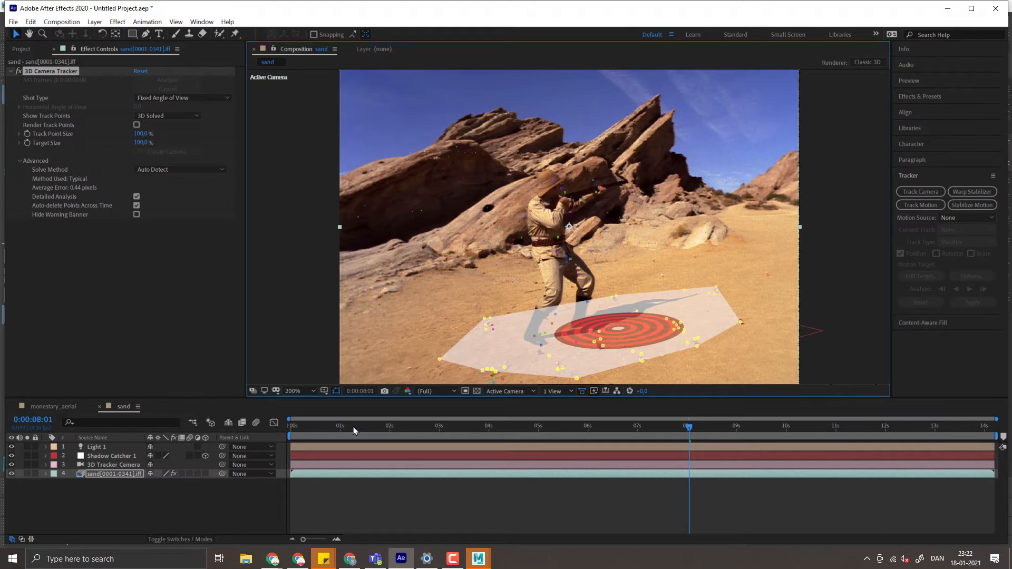
# Step: Show the composition in two horizontal views and examine the 3D Tracker Camera's motion at different times along the timeline
pyautogui.moveTo(306, 428); pyautogui.dragTo(641, 426)
pyautogui.click(553, 391)
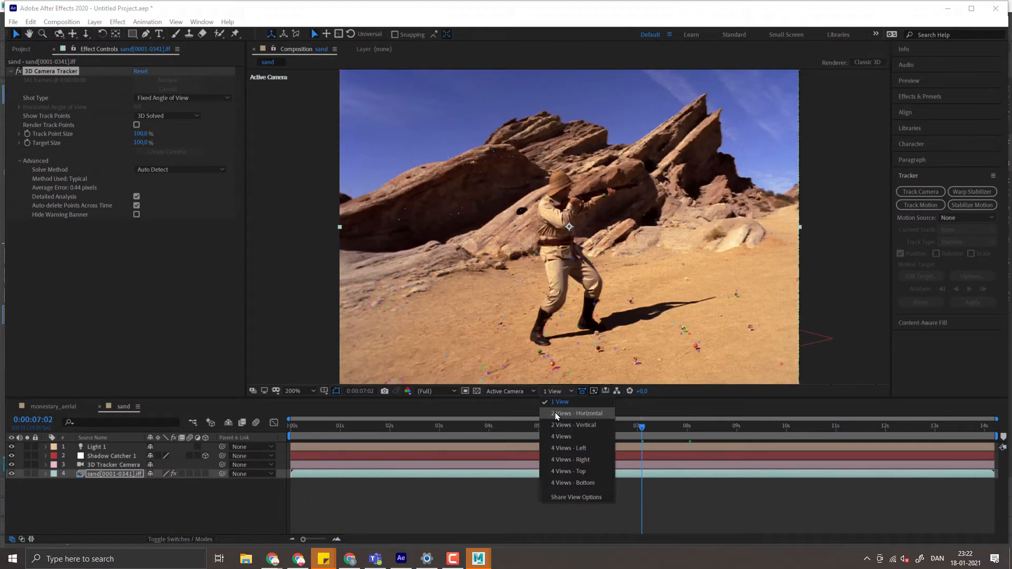
pyautogui.click(556, 415)
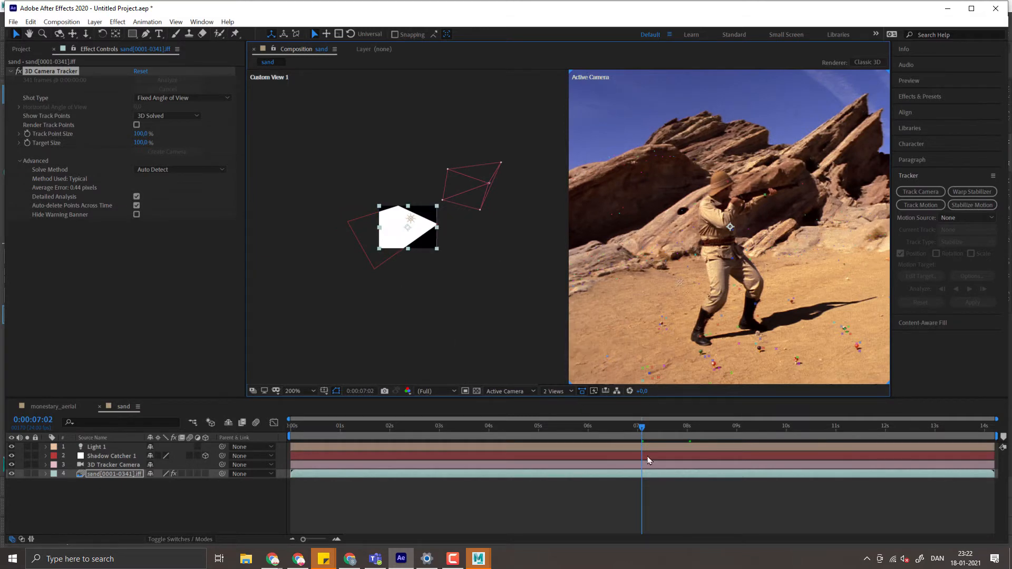
pyautogui.moveTo(641, 427); pyautogui.dragTo(344, 427)
pyautogui.moveTo(558, 422); pyautogui.dragTo(505, 426)
pyautogui.press('space')
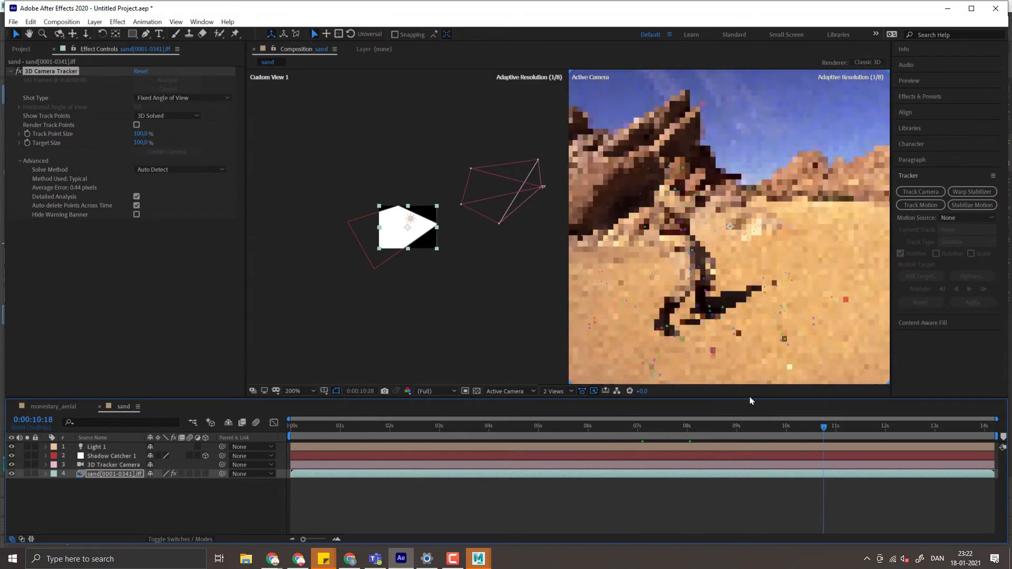
pyautogui.click(400, 426)
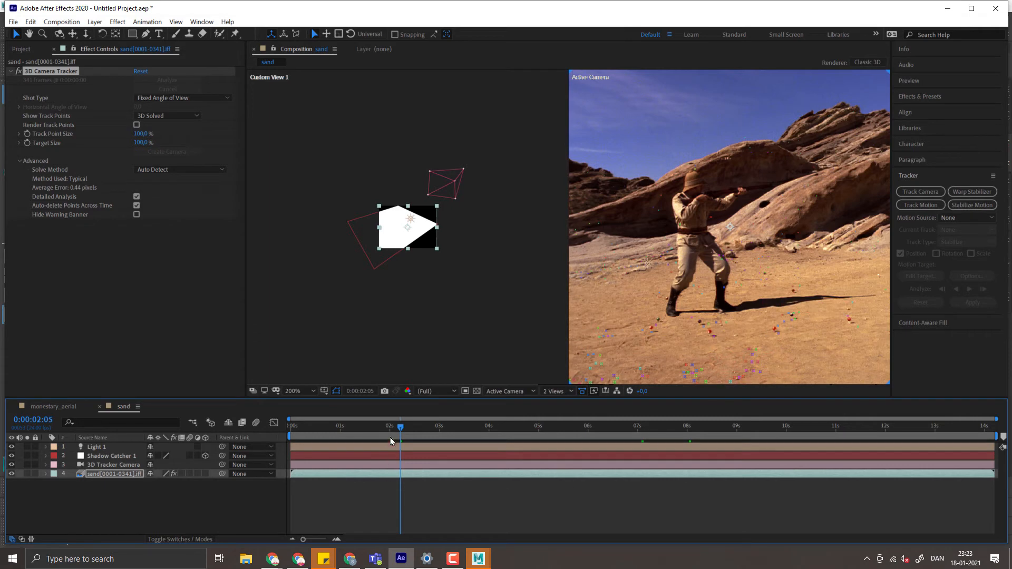
# Step: At 0:00:13:09, select the track points along the distant rocky hill and create 29 nulls from them
pyautogui.moveTo(463, 437); pyautogui.dragTo(953, 436)
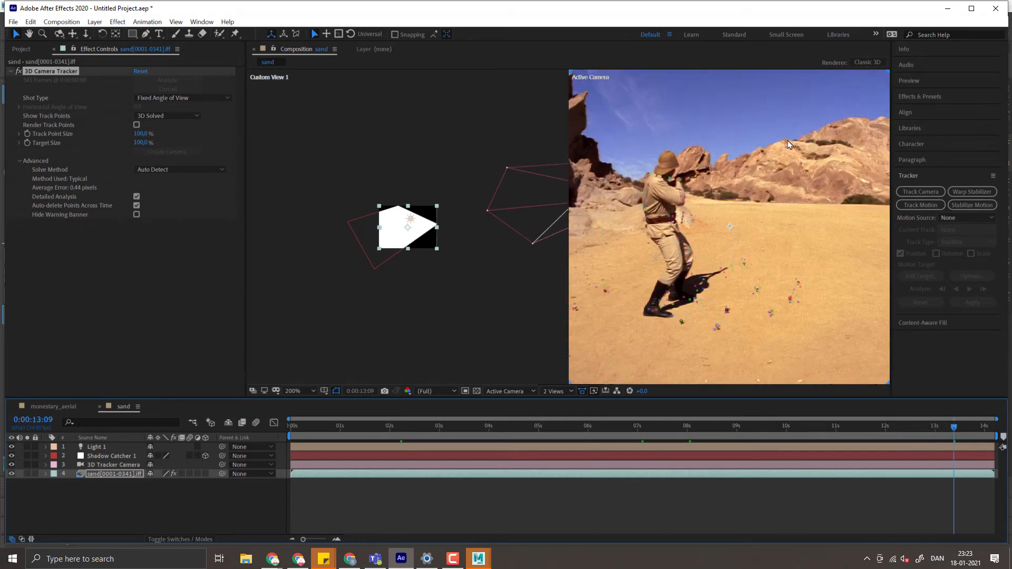
pyautogui.moveTo(848, 114)
pyautogui.mouseDown()
pyautogui.moveTo(718, 143)
pyautogui.moveTo(672, 140)
pyautogui.moveTo(745, 167)
pyautogui.moveTo(886, 120)
pyautogui.moveTo(864, 113)
pyautogui.mouseUp()
pyautogui.rightClick(805, 147)
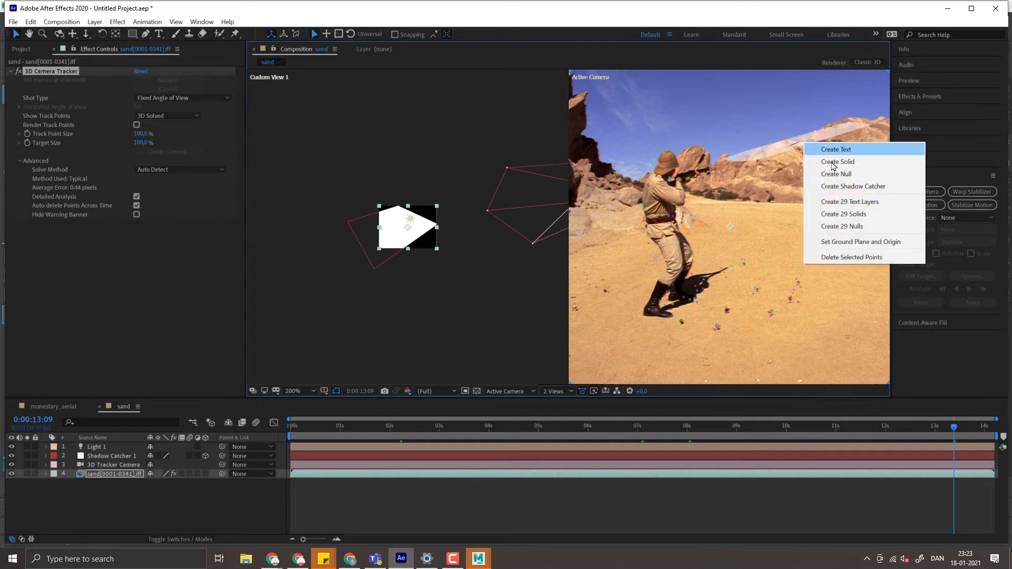
pyautogui.click(825, 229)
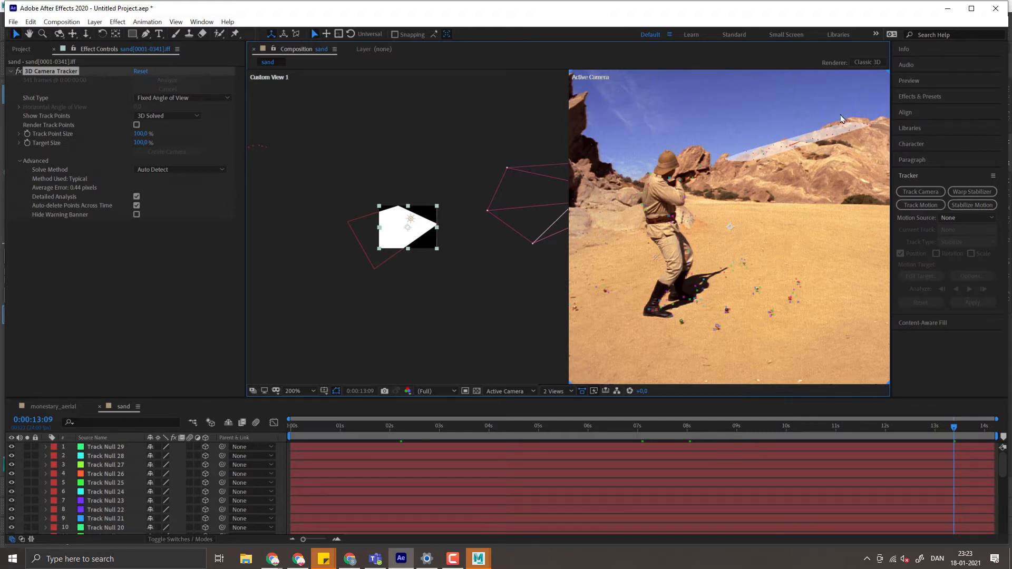
# Step: Select all layers in the sand composition and check the nulls against the footage at several times, finishing at 0:00:12:18
pyautogui.click(106, 451)
pyautogui.scroll(-8, 110, 456)
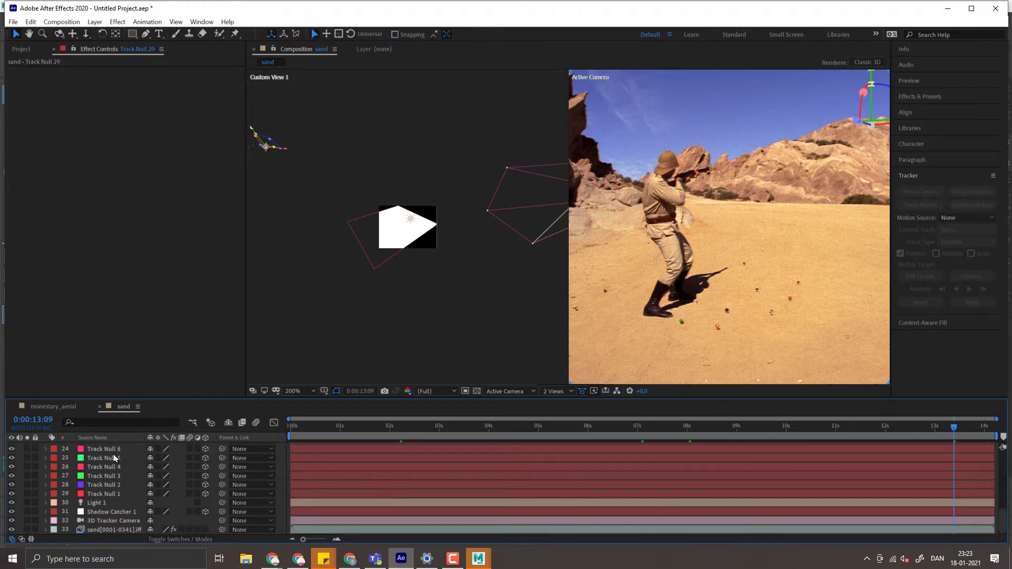
pyautogui.hotkey('ctrl', 'a')
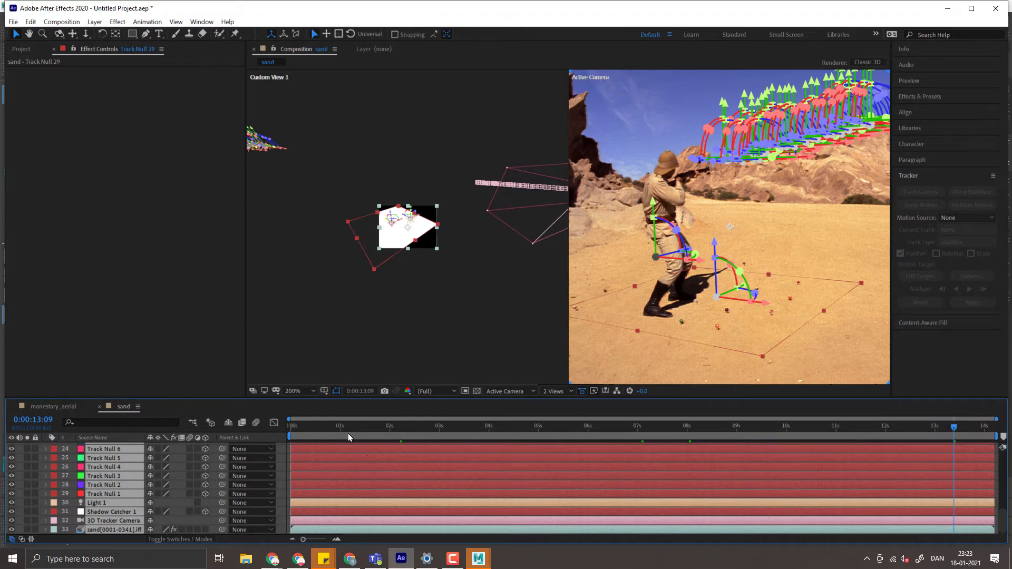
pyautogui.click(313, 429)
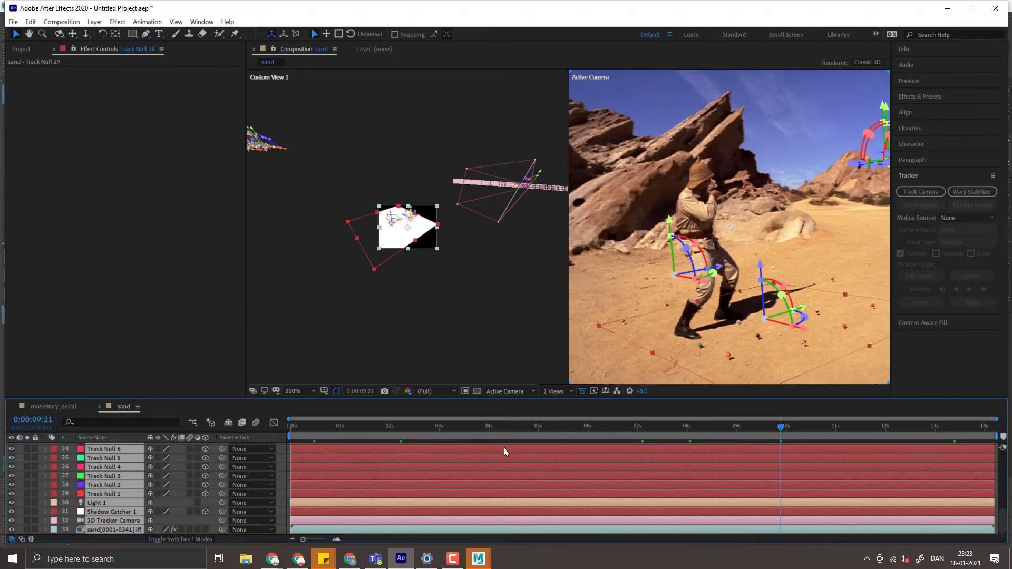
pyautogui.click(505, 431)
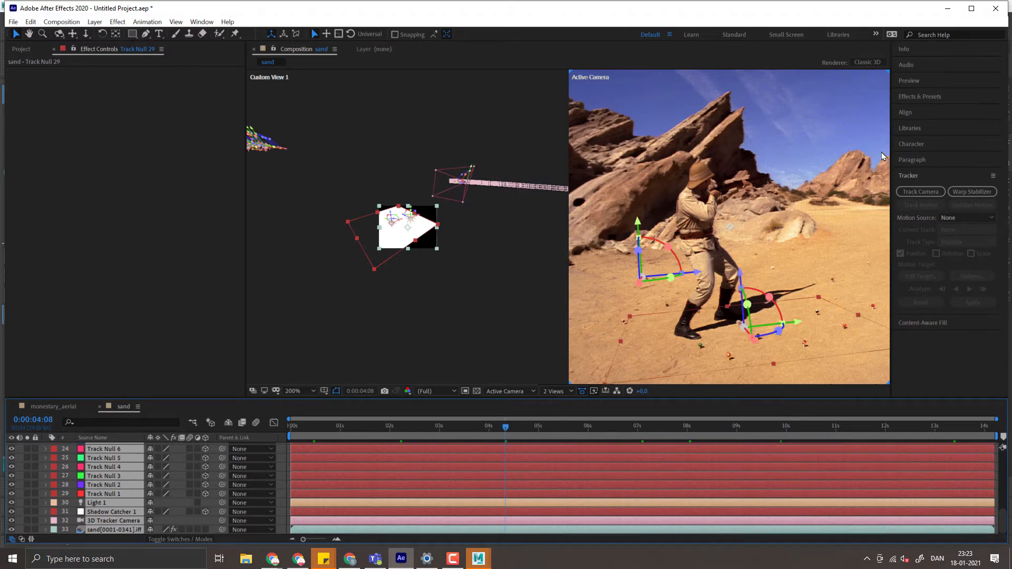
pyautogui.click(923, 430)
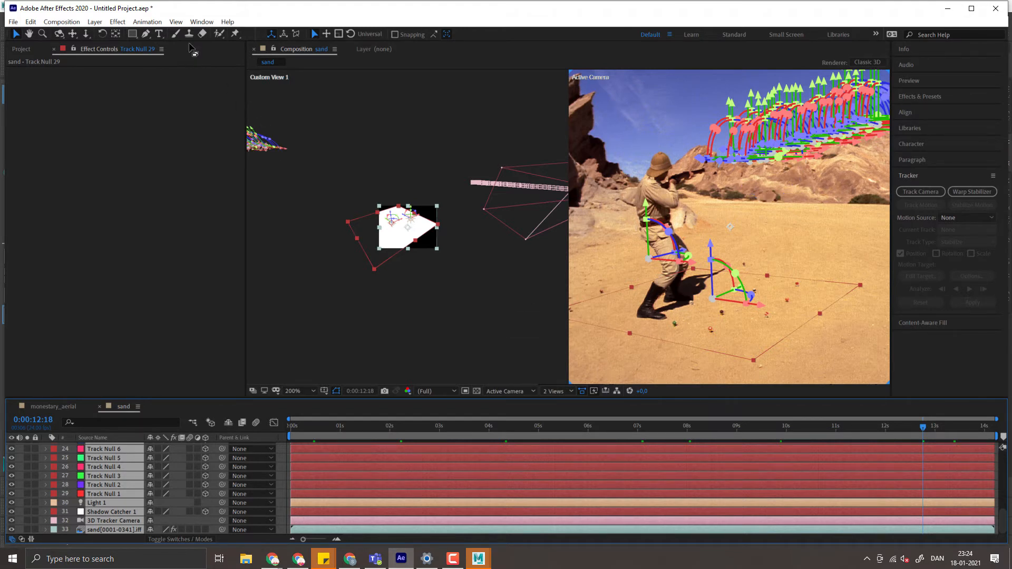
# Step: Switch to Maya and open the Adobe After Effects Live Link window
pyautogui.moveTo(478, 559)
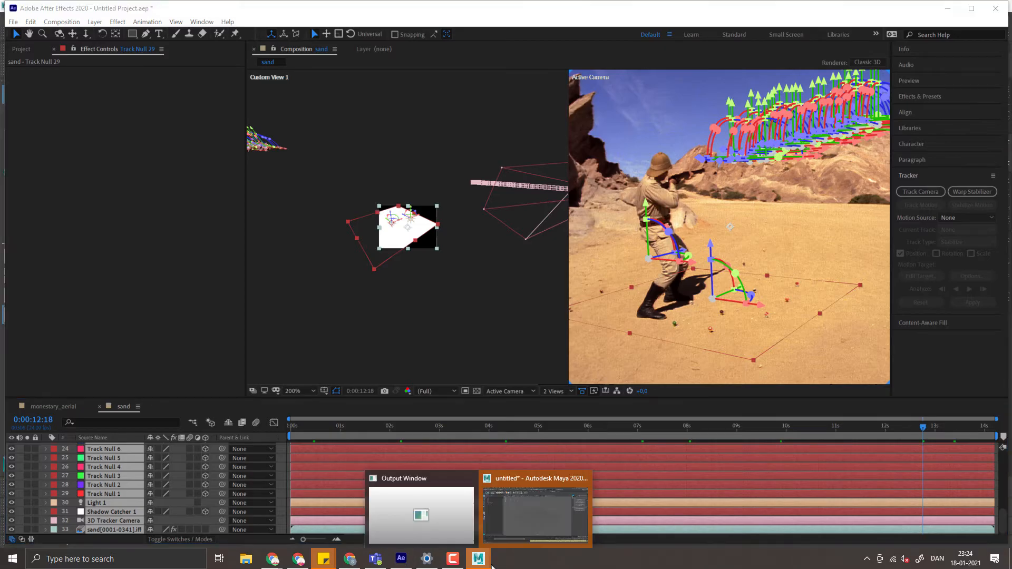
pyautogui.click(535, 514)
pyautogui.click(551, 355)
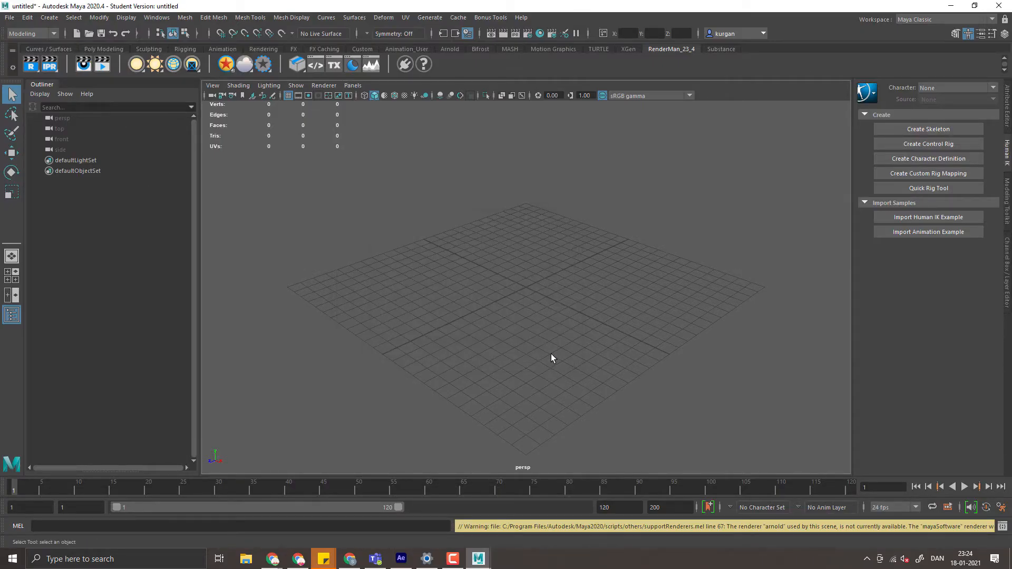
pyautogui.click(158, 19)
pyautogui.moveTo(171, 58)
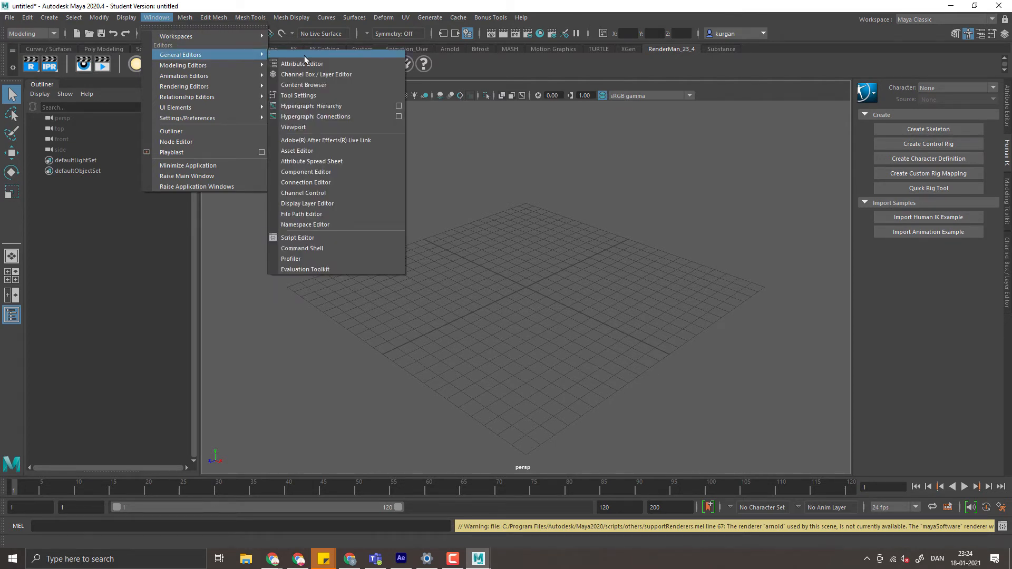
pyautogui.click(315, 142)
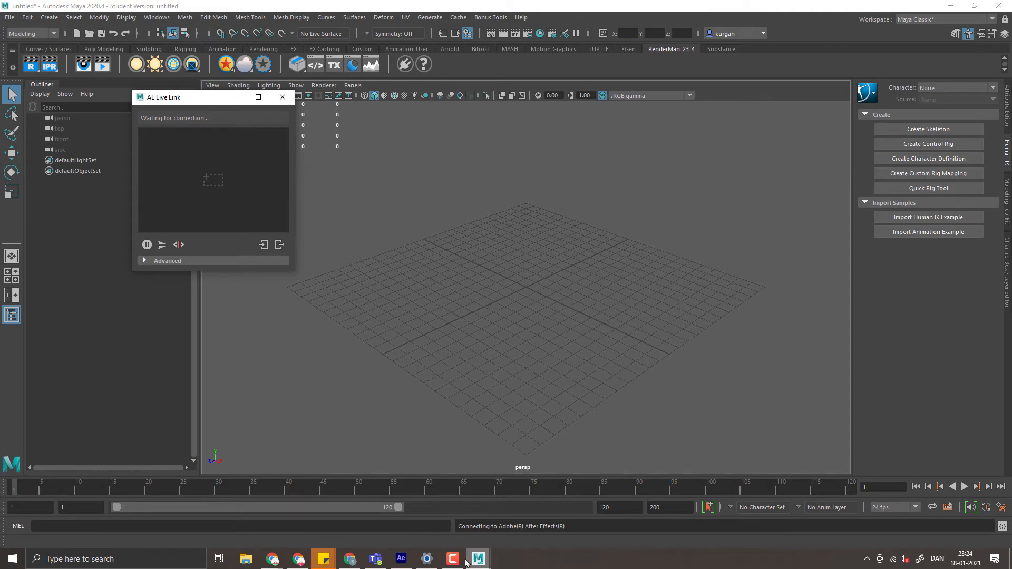
# Step: Switch to After Effects and open the Autodesk Maya Live Link extension
pyautogui.moveTo(350, 563)
pyautogui.click(425, 500)
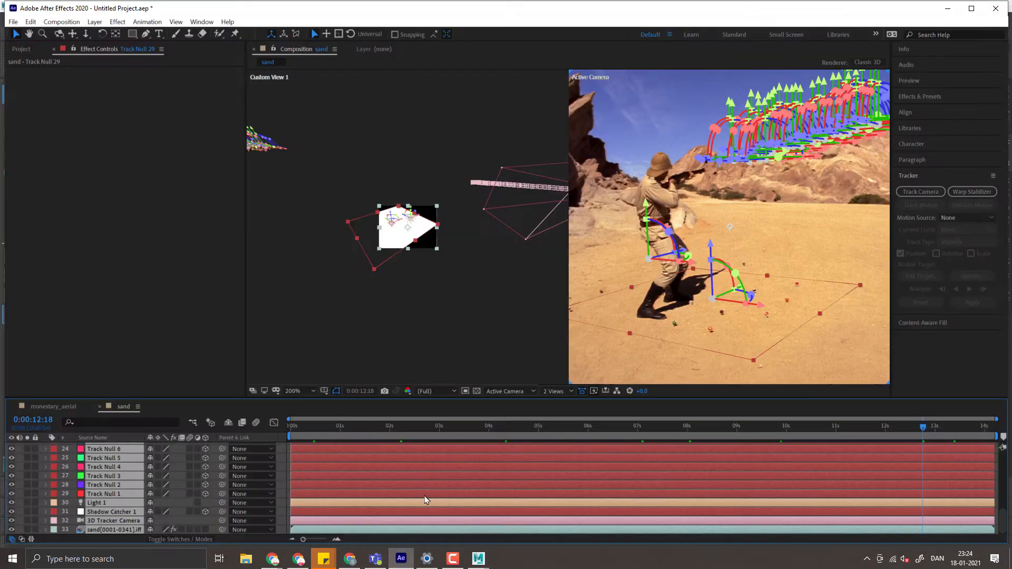
pyautogui.click(202, 22)
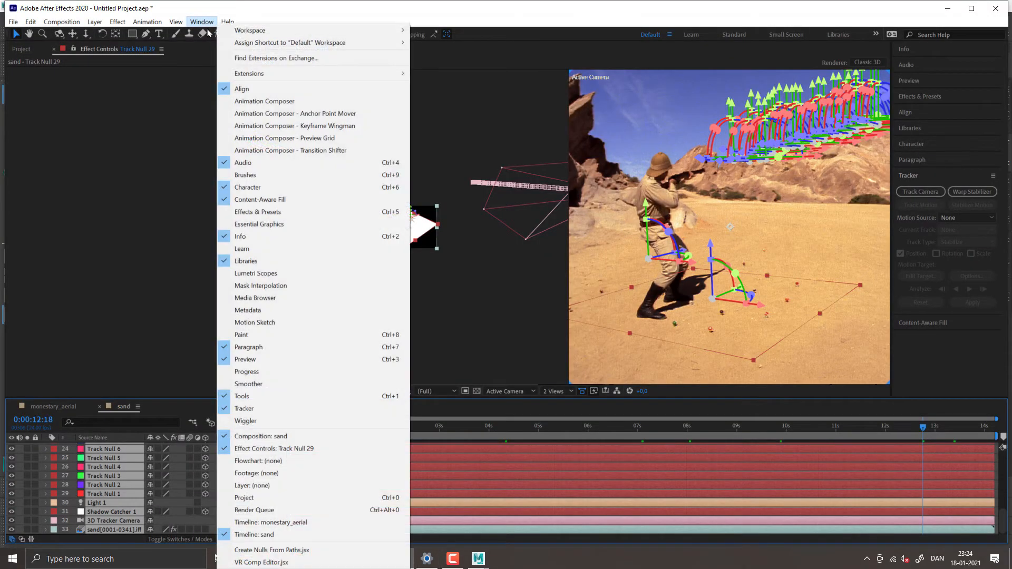
pyautogui.moveTo(252, 74)
pyautogui.moveTo(324, 82)
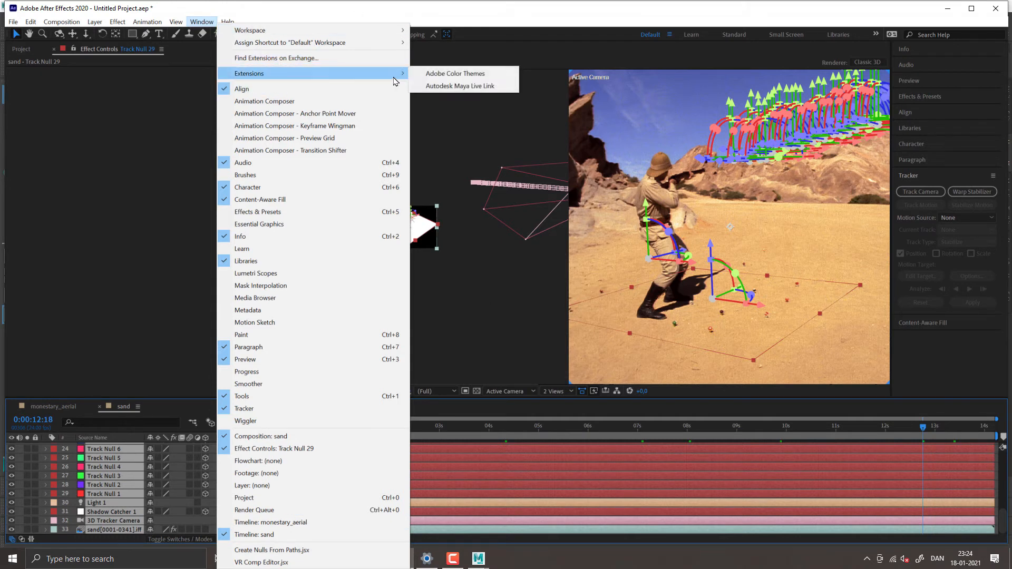
pyautogui.click(461, 90)
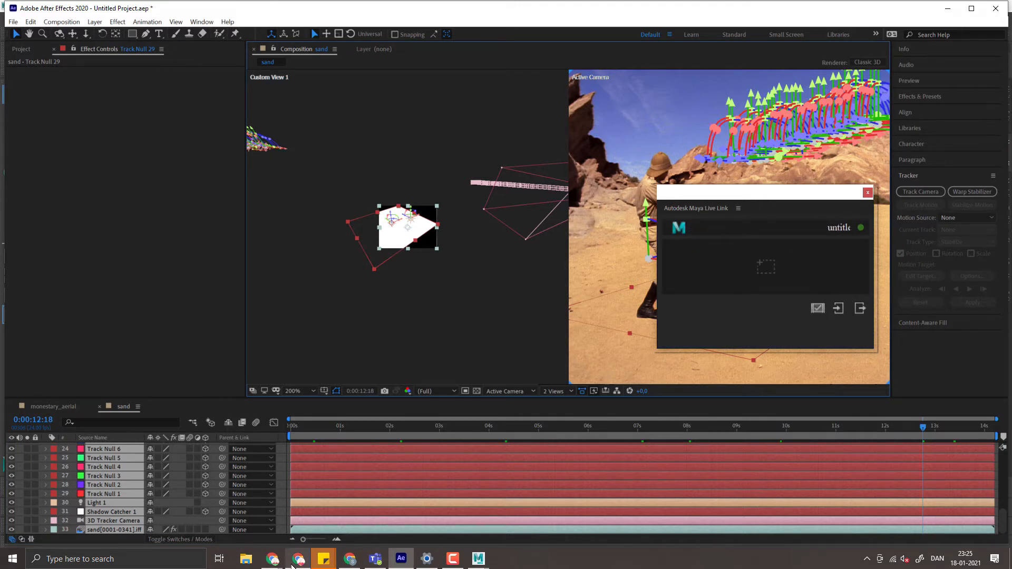
# Step: Look at the Autodesk Maya Live Link download page on Adobe Exchange in the browser and return to After Effects
pyautogui.moveTo(293, 564)
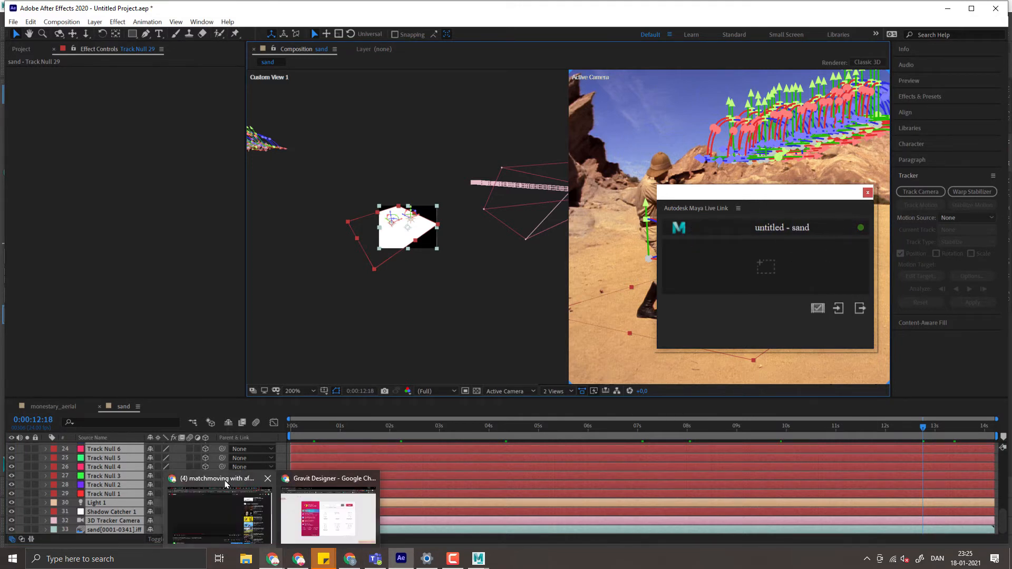
pyautogui.click(226, 484)
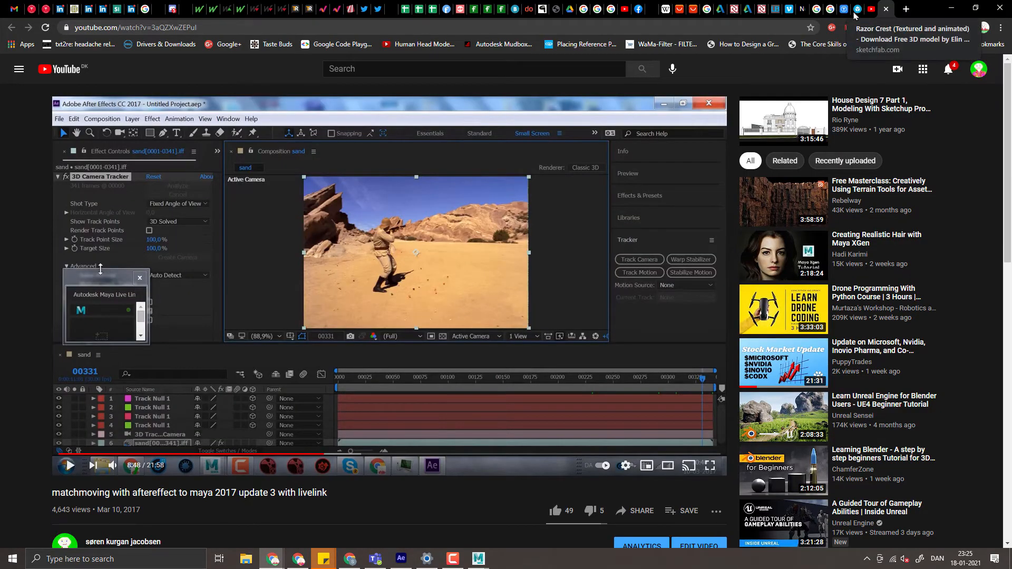
pyautogui.click(759, 10)
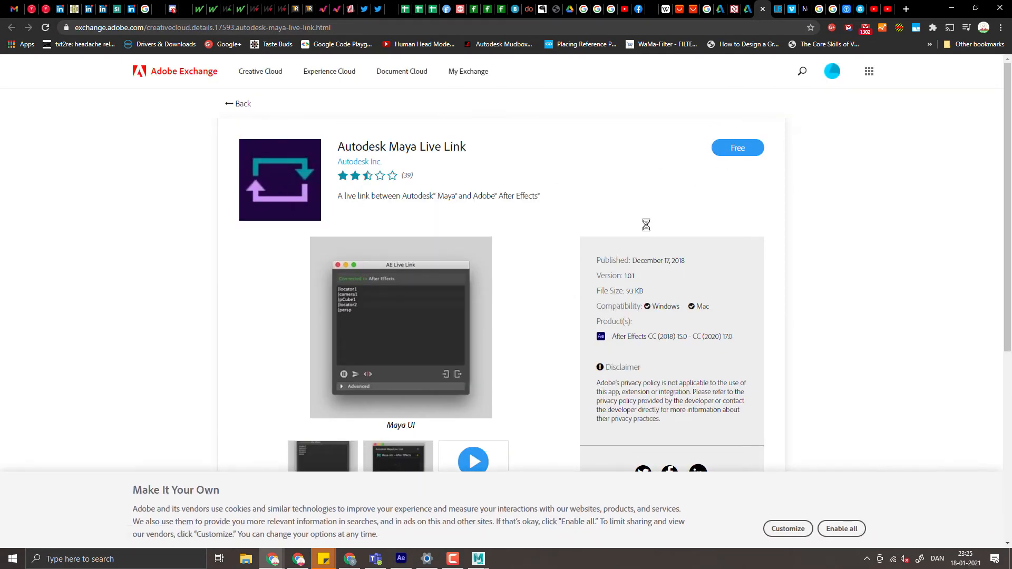
pyautogui.click(953, 9)
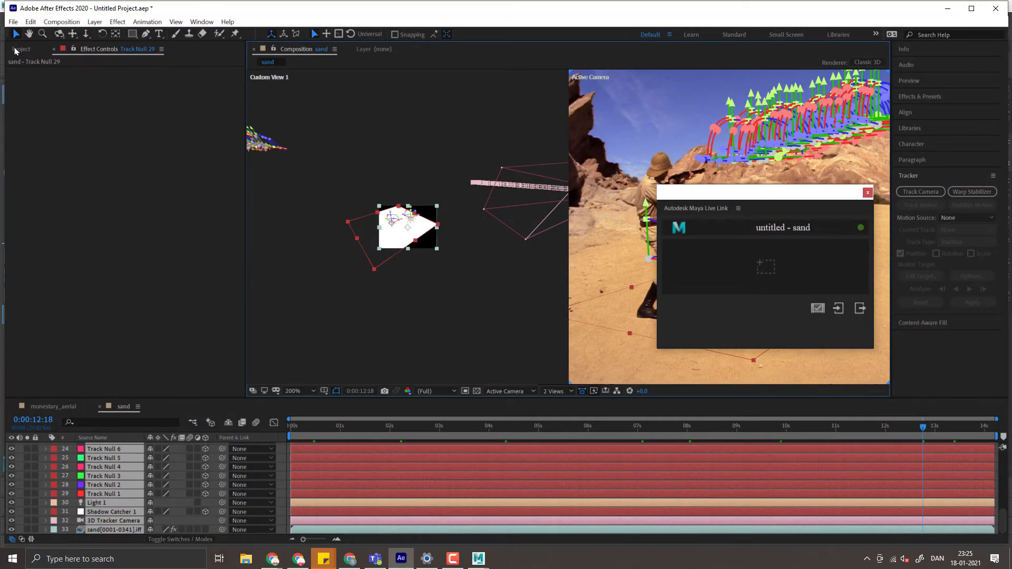
# Step: Select the sand composition in the project and make it the linked composition in Autodesk Maya Live Link
pyautogui.click(20, 49)
pyautogui.click(40, 165)
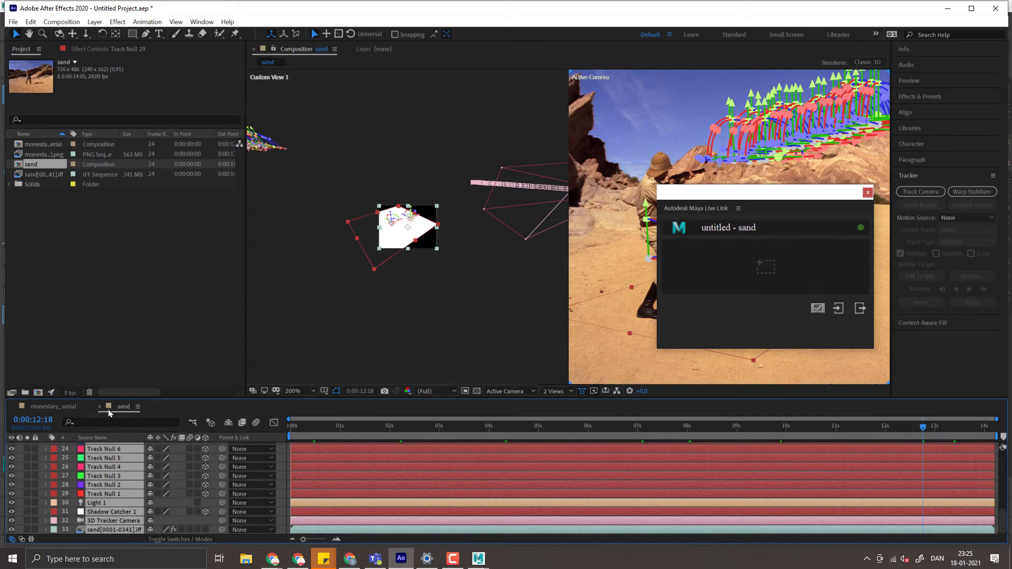
pyautogui.click(818, 310)
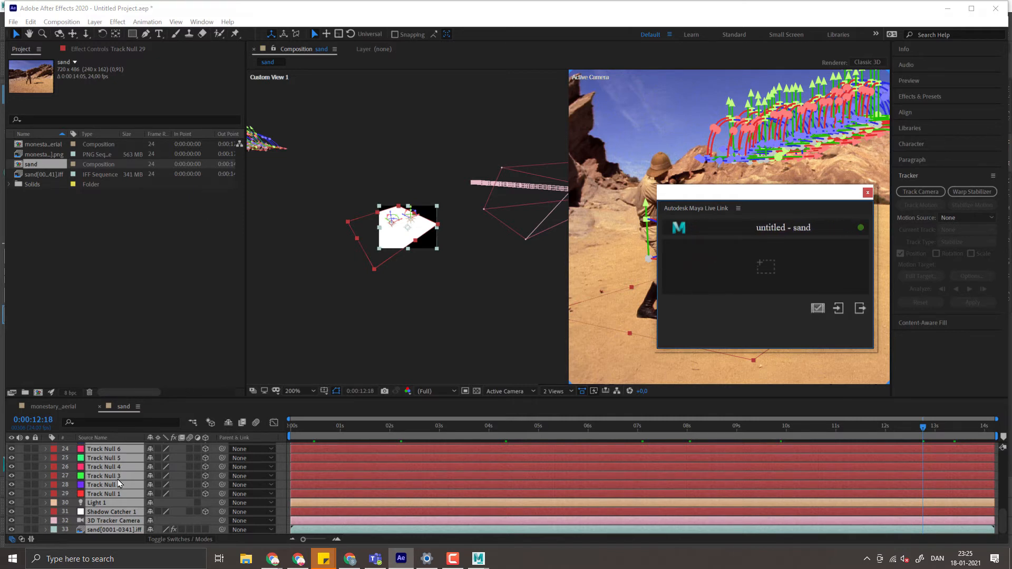
# Step: Try to send the selected sand layers through Maya Live Link, and check the AE Live Link window in Maya
pyautogui.scroll(2, 120, 481)
pyautogui.scroll(-2, 119, 481)
pyautogui.moveTo(118, 486); pyautogui.dragTo(773, 267)
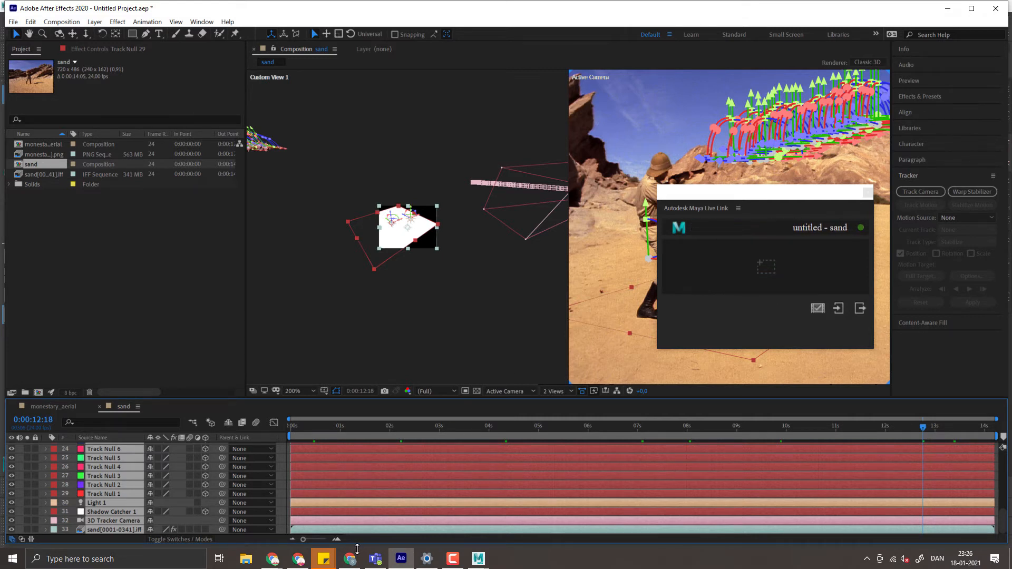
pyautogui.moveTo(486, 565)
pyautogui.click(535, 514)
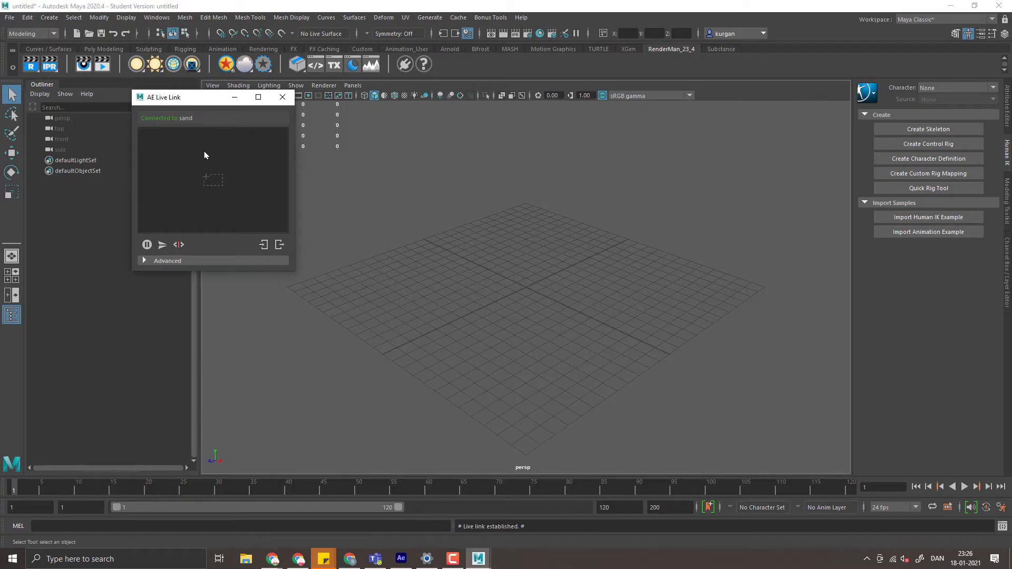
pyautogui.moveTo(195, 101); pyautogui.dragTo(137, 116)
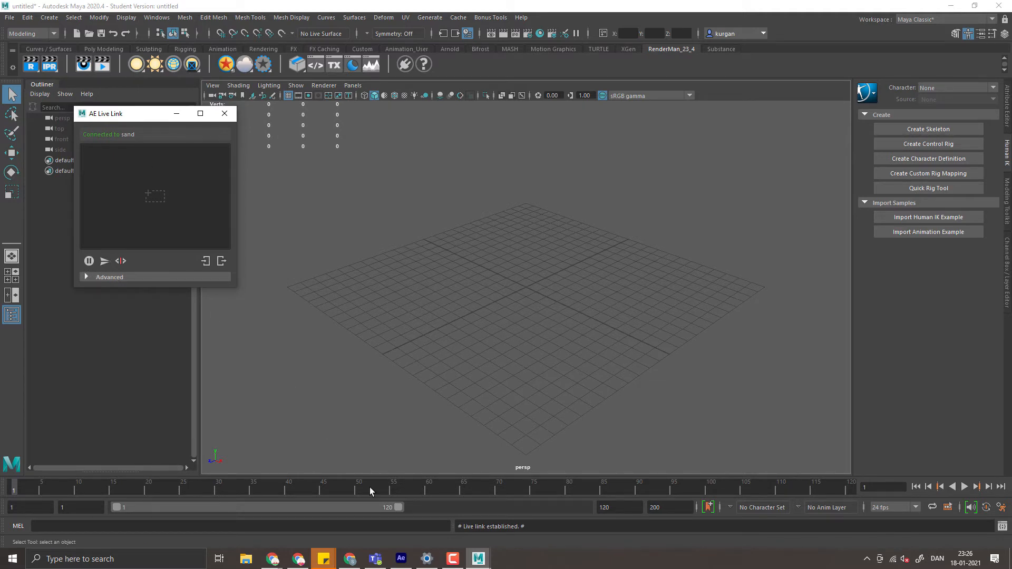
# Step: Back in After Effects, reselect all layers from Track Null 29 to the sand footage, try adding them to Maya Live Link, and check Maya
pyautogui.click(401, 558)
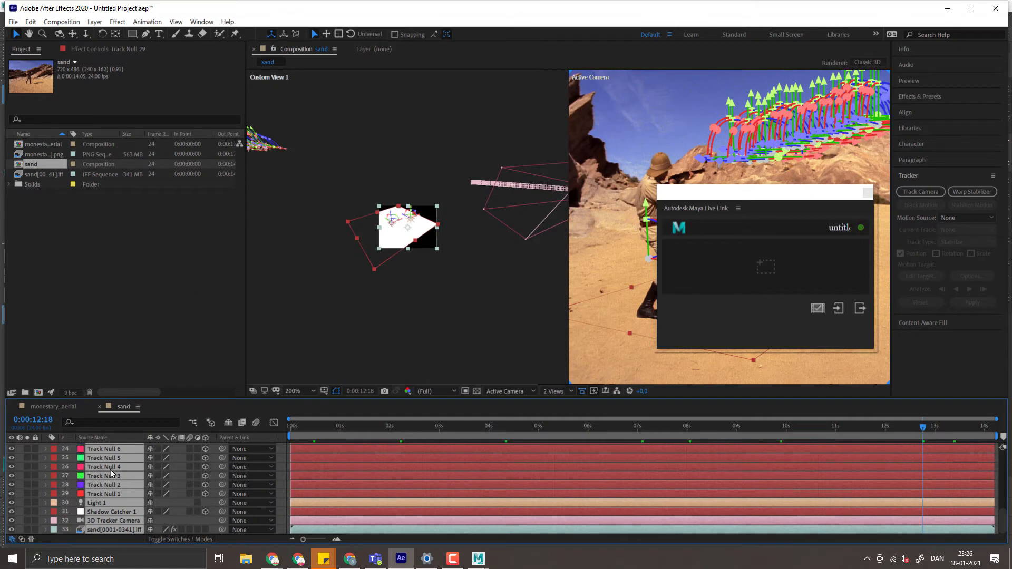
pyautogui.click(193, 277)
pyautogui.click(378, 297)
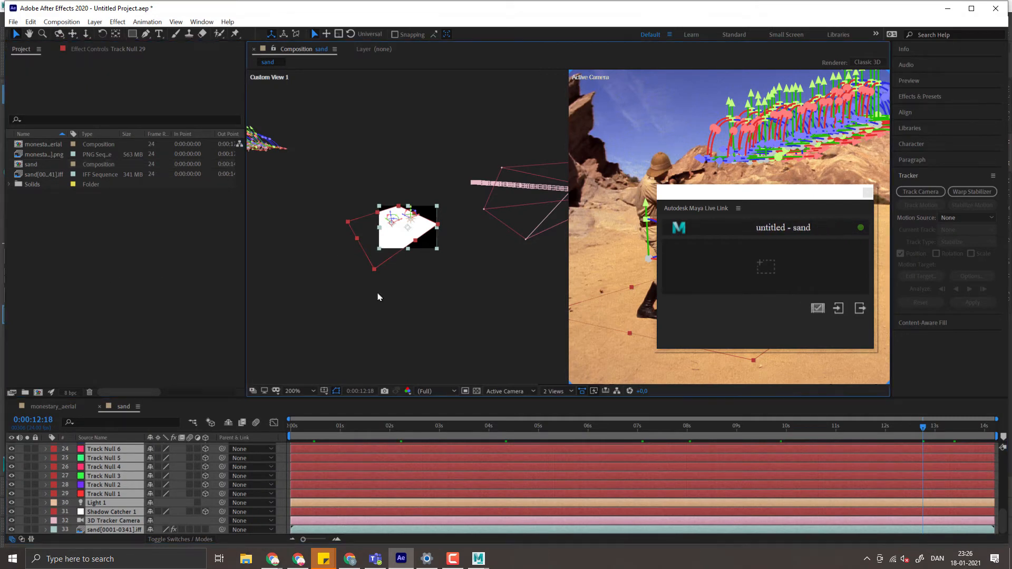
pyautogui.scroll(8, 96, 466)
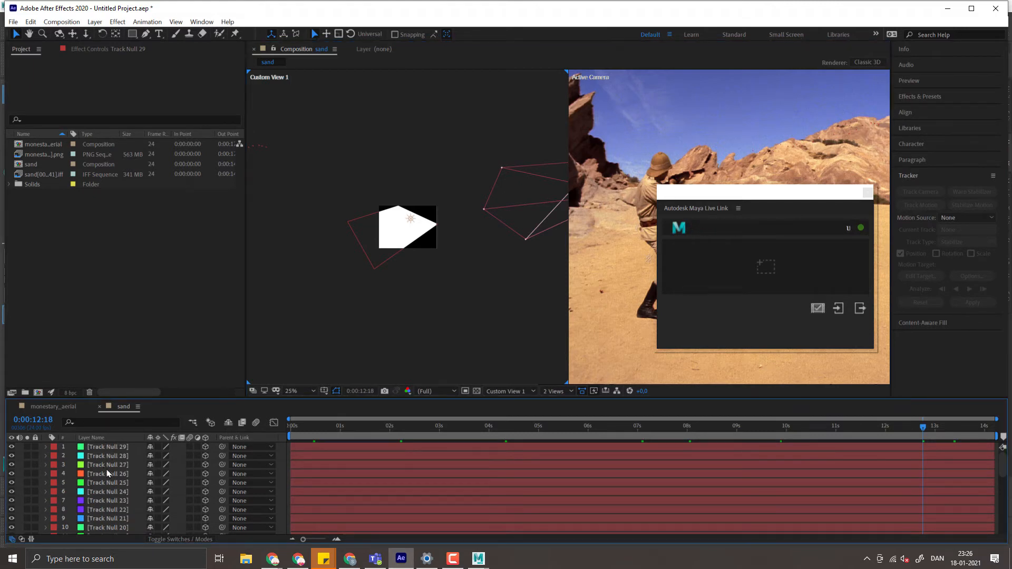
pyautogui.click(117, 448)
pyautogui.scroll(-8, 111, 483)
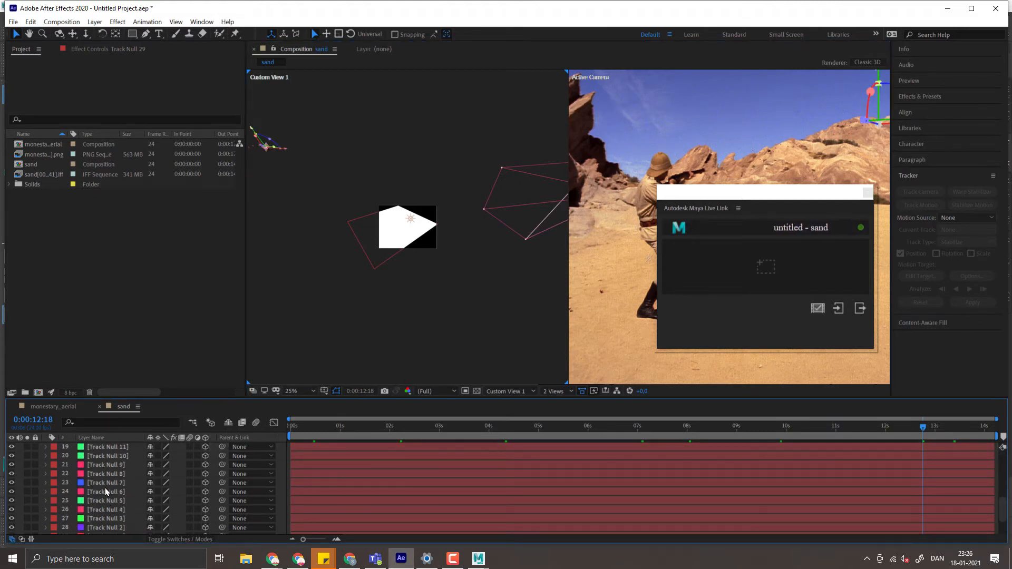
pyautogui.keyDown('shift'); pyautogui.click(104, 531); pyautogui.keyUp('shift')
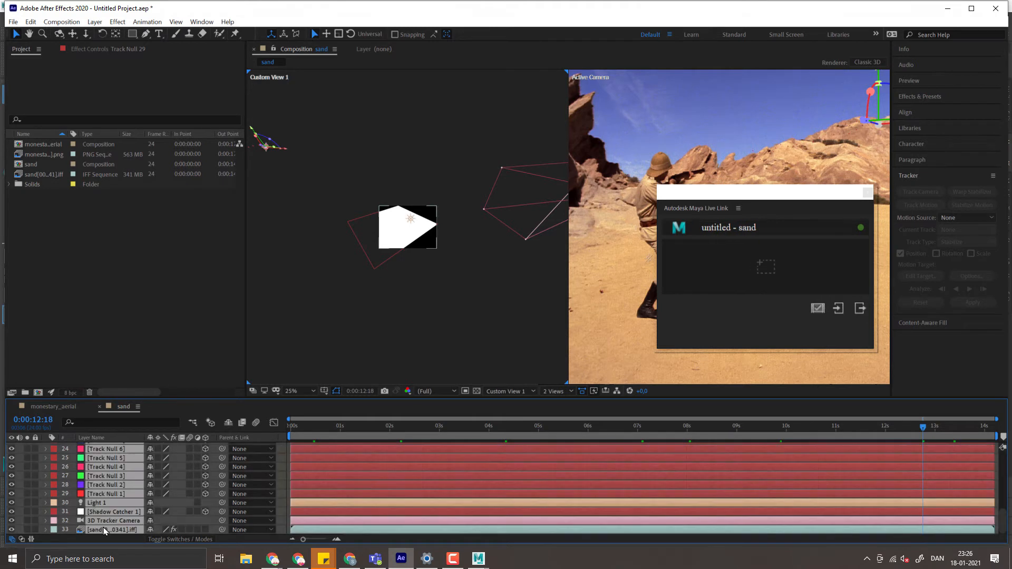
pyautogui.moveTo(773, 265); pyautogui.dragTo(778, 266)
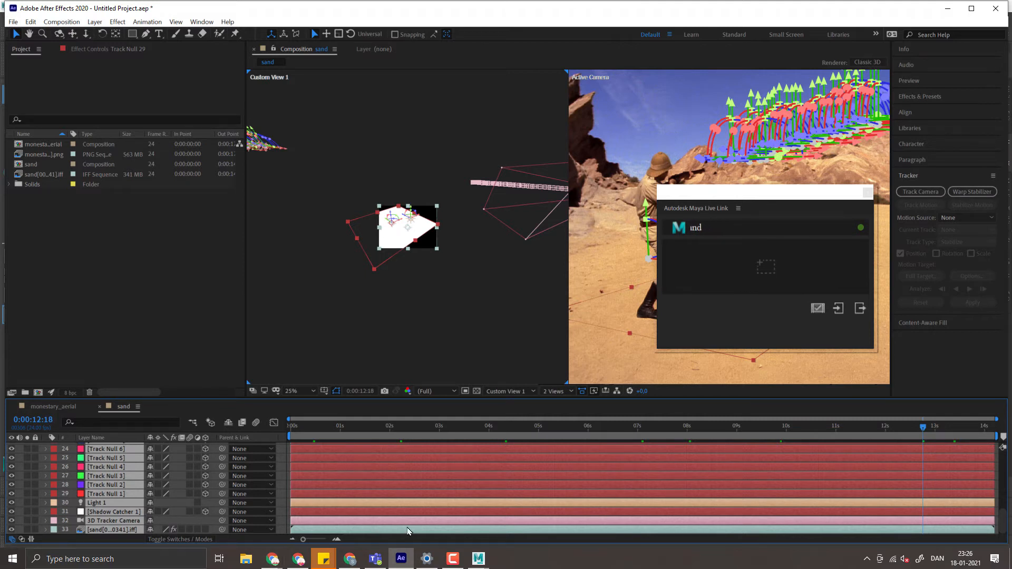
pyautogui.click(478, 558)
pyautogui.click(533, 509)
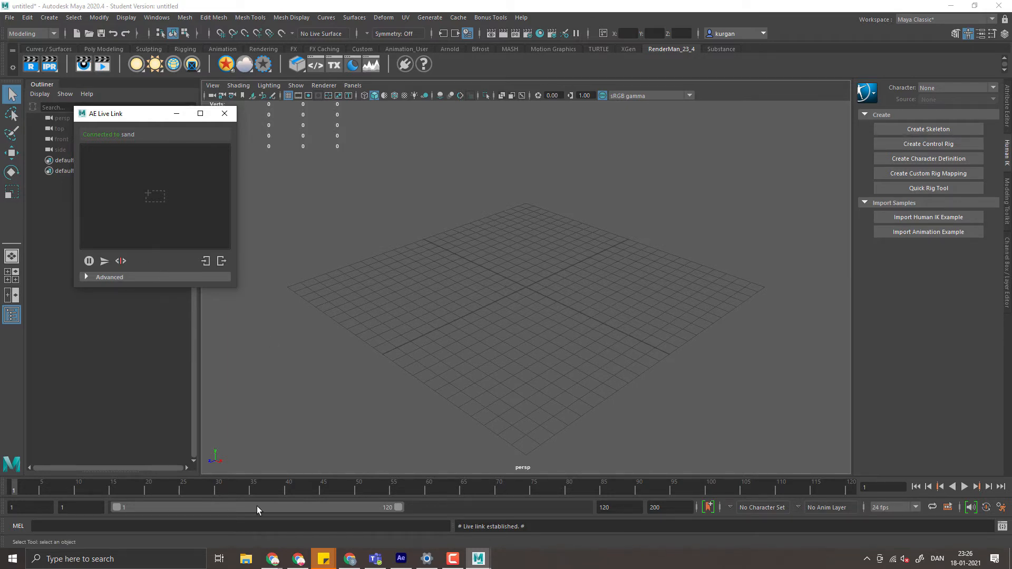
# Step: In After Effects, set sand as the live-linked composition again and check the connection in Maya
pyautogui.click(401, 557)
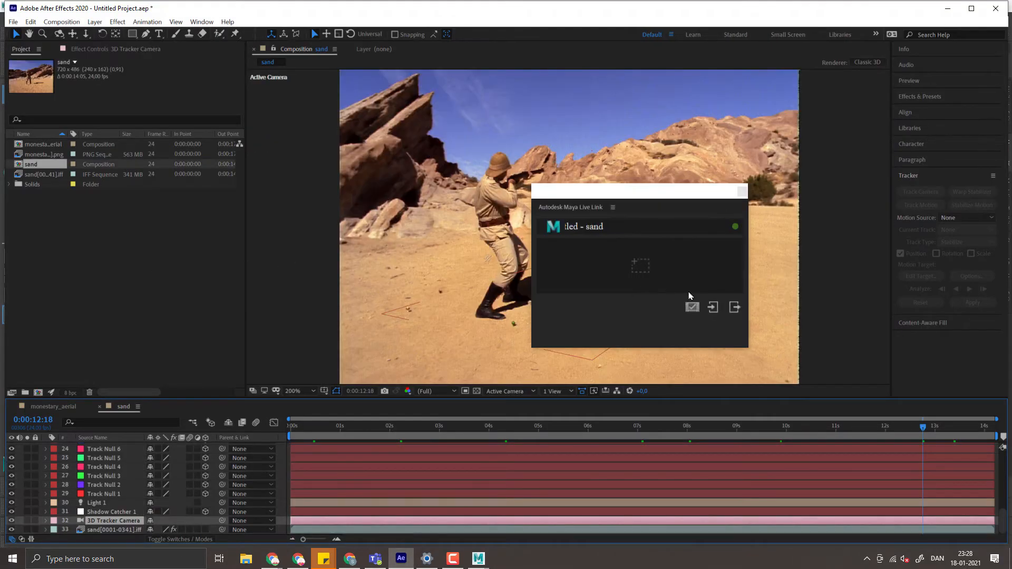
pyautogui.click(694, 308)
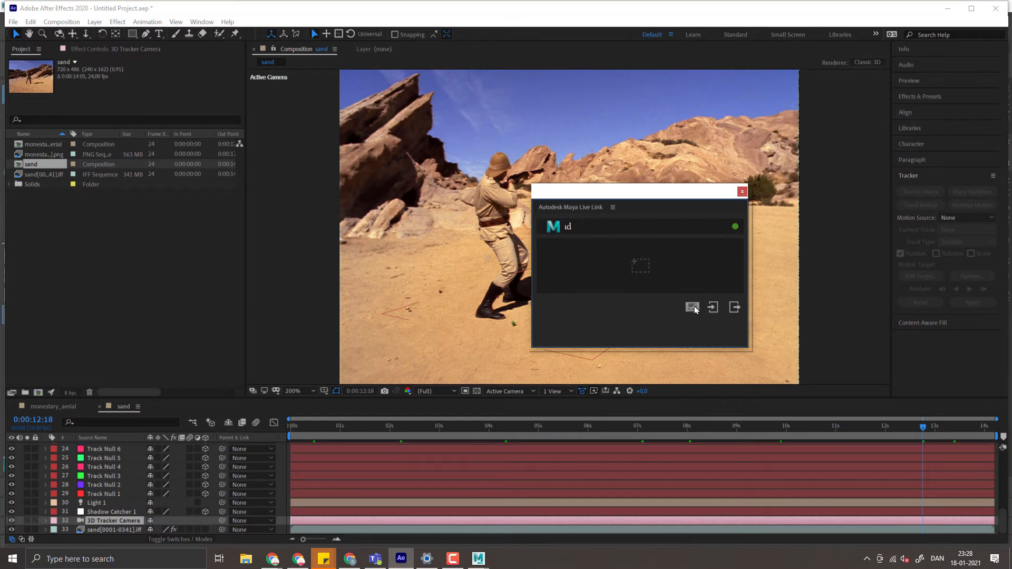
pyautogui.moveTo(610, 193); pyautogui.dragTo(486, 187)
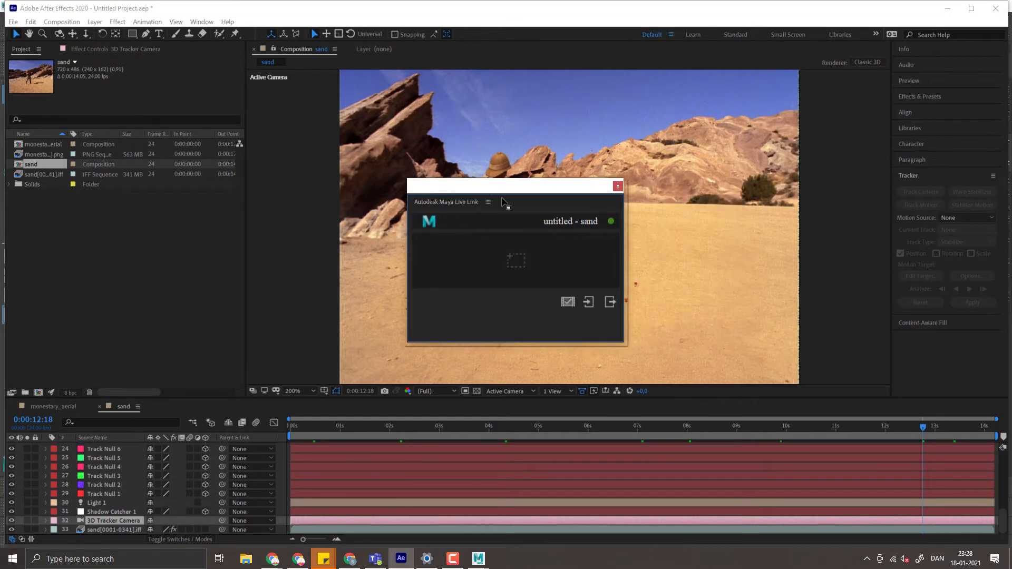
pyautogui.moveTo(478, 558)
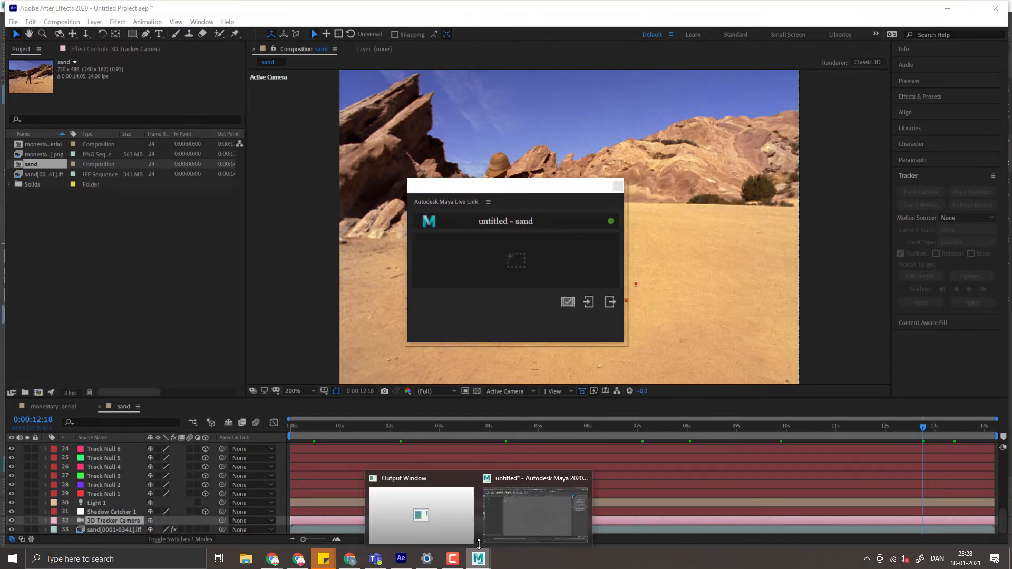
pyautogui.click(523, 515)
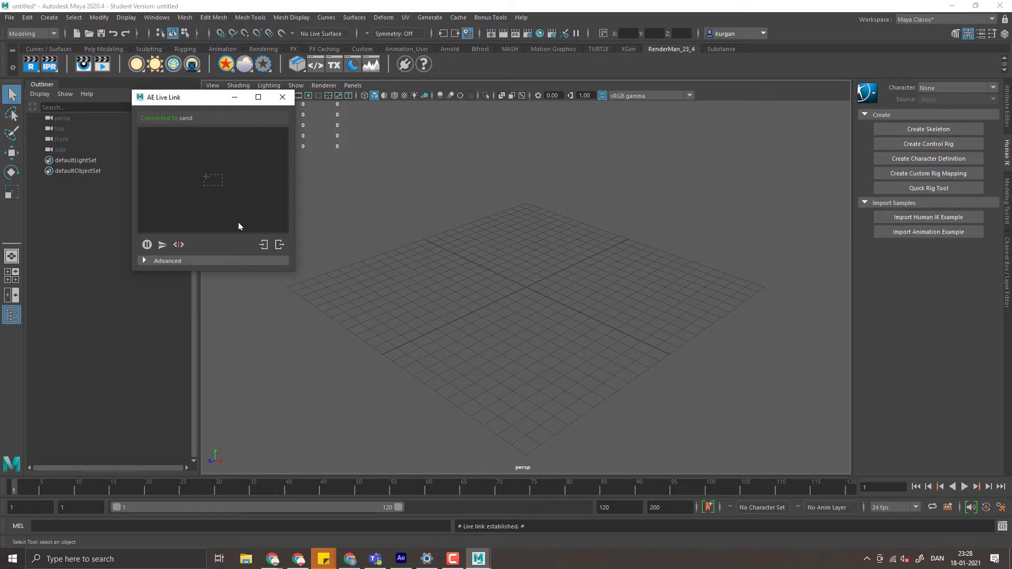
pyautogui.click(451, 559)
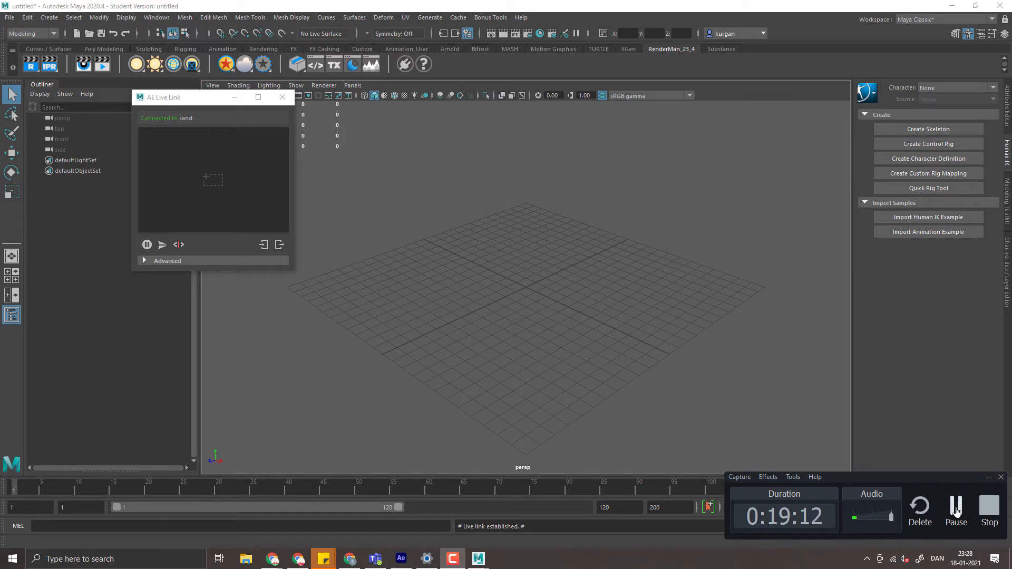
pyautogui.click(957, 510)
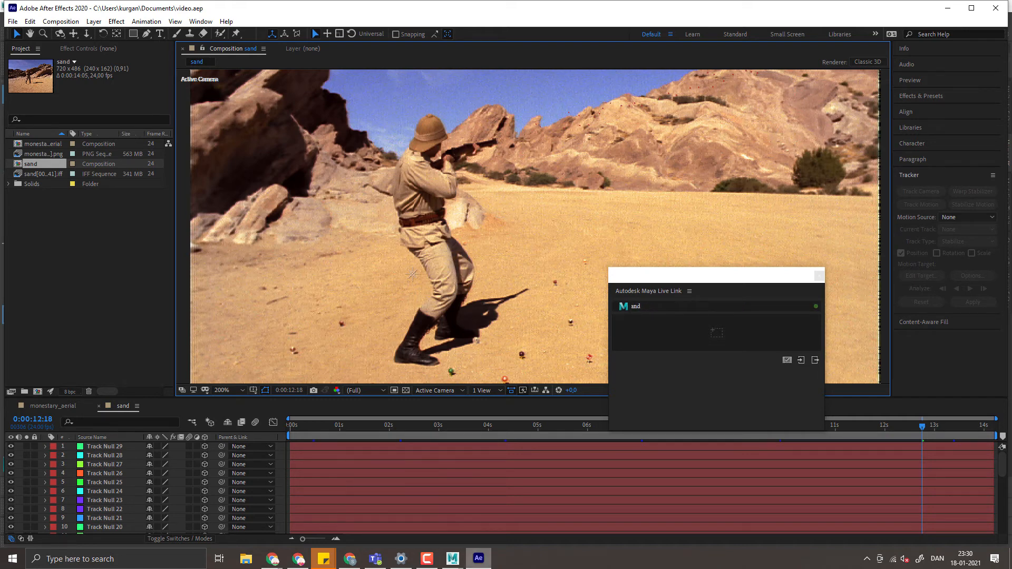
# Step: Switch to Maya and check the AE Live Link connection to the sand composition
pyautogui.moveTo(452, 558)
pyautogui.click(497, 528)
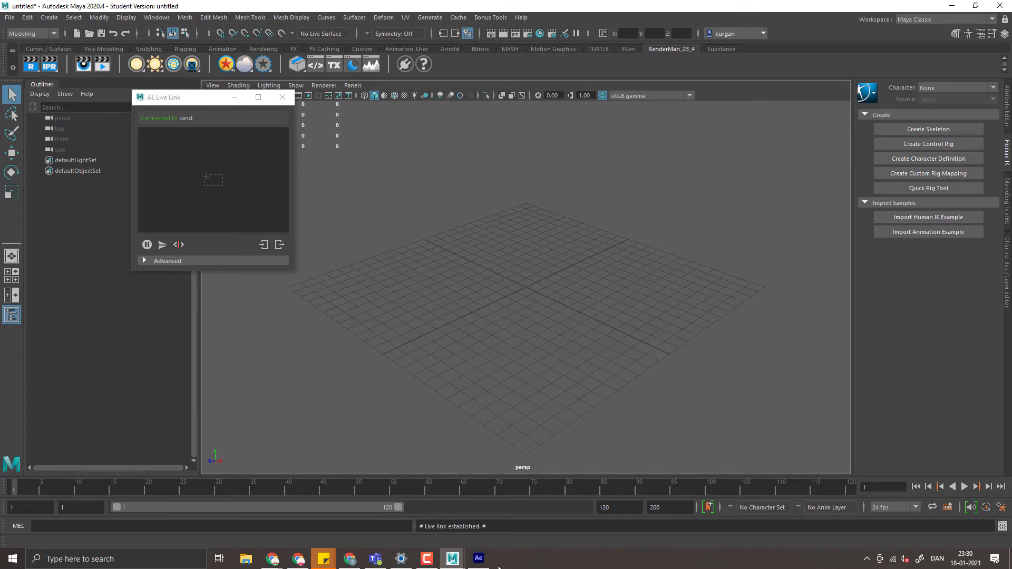
# Step: In After Effects, link the sand composition, select all its layers from Track Null 29 to the footage, and add them to Maya Live Link
pyautogui.click(479, 559)
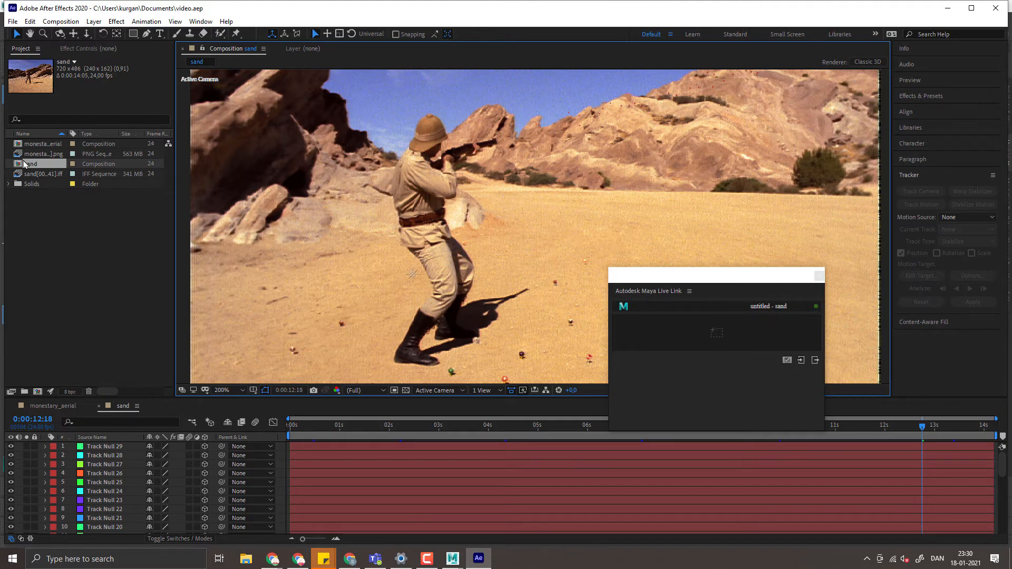
pyautogui.click(786, 361)
pyautogui.click(107, 447)
pyautogui.scroll(-8, 113, 456)
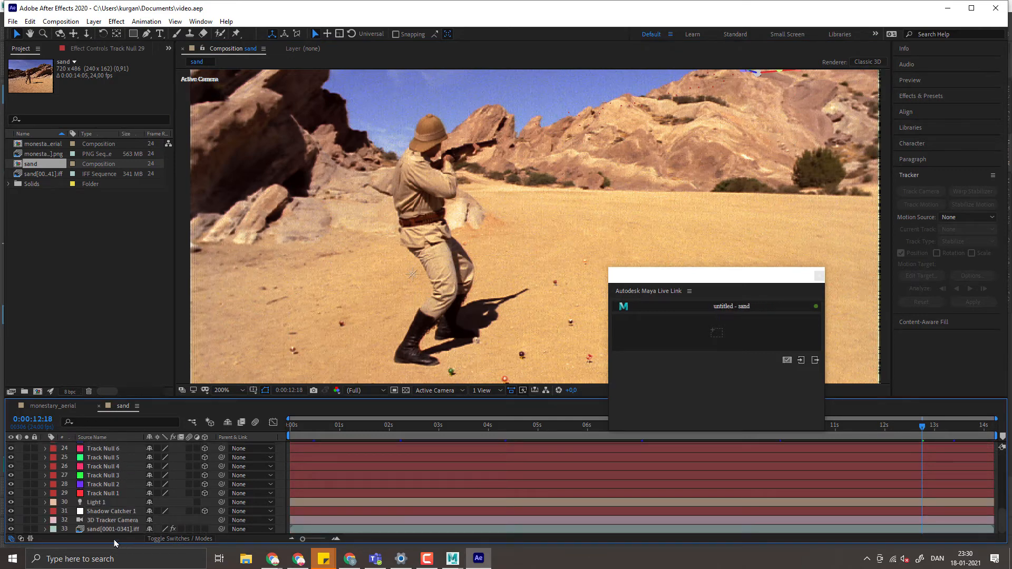
pyautogui.keyDown('shift'); pyautogui.click(112, 529); pyautogui.keyUp('shift')
pyautogui.moveTo(104, 489); pyautogui.dragTo(715, 340)
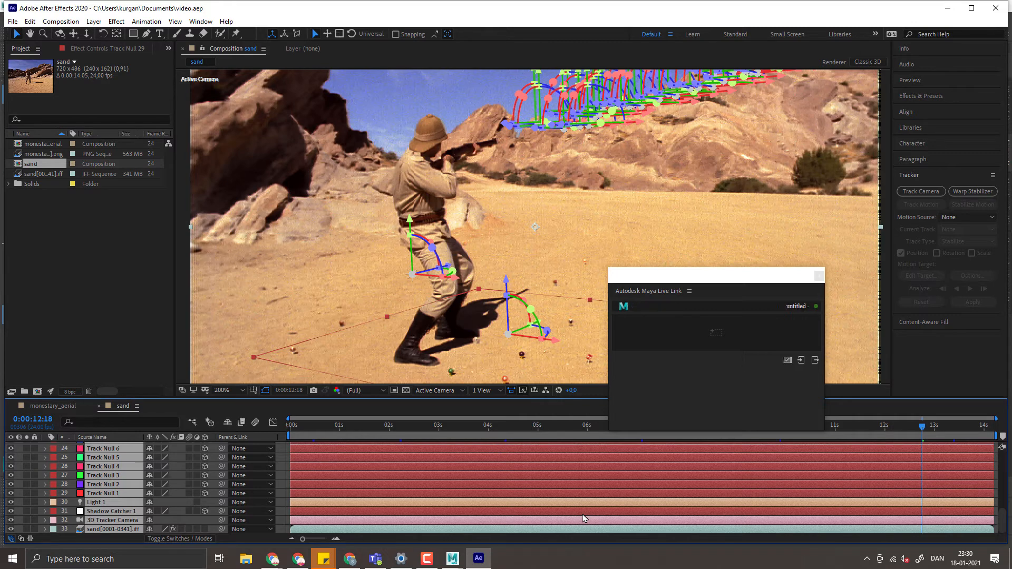
# Step: Switch to Maya, minimize the AE Live Link window and play back the imported tracker camera's animation
pyautogui.click(452, 558)
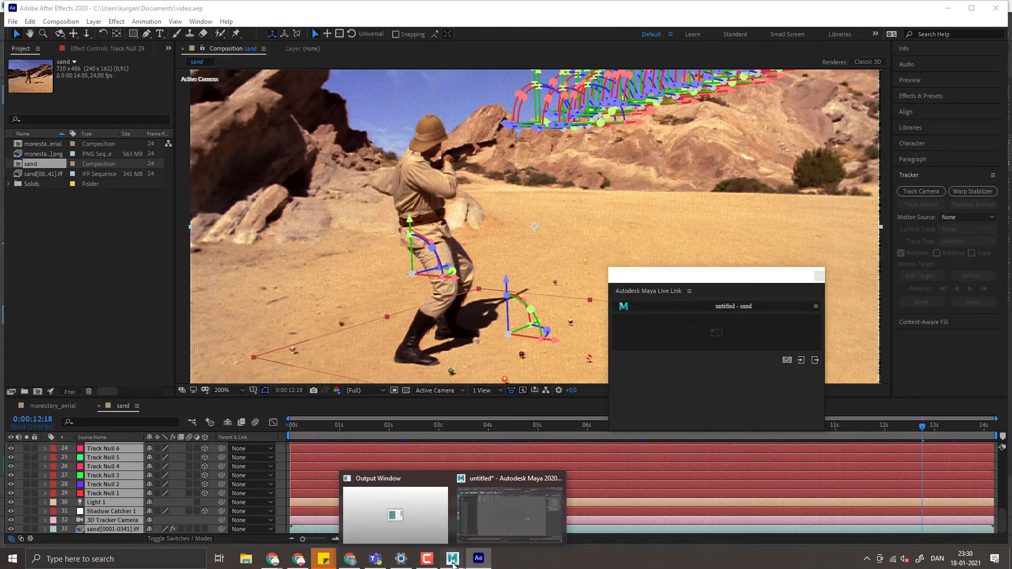
pyautogui.click(472, 500)
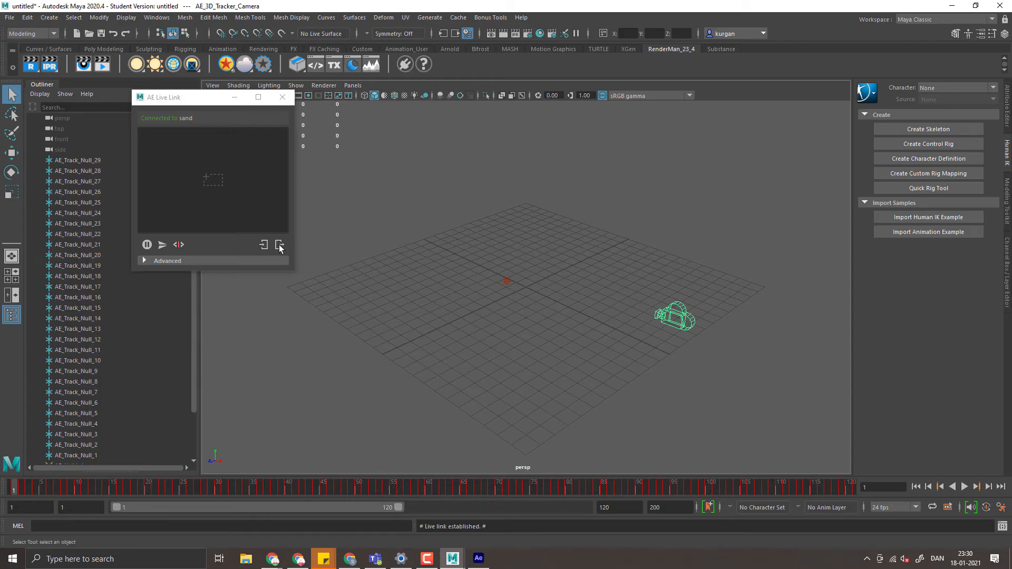
pyautogui.click(235, 97)
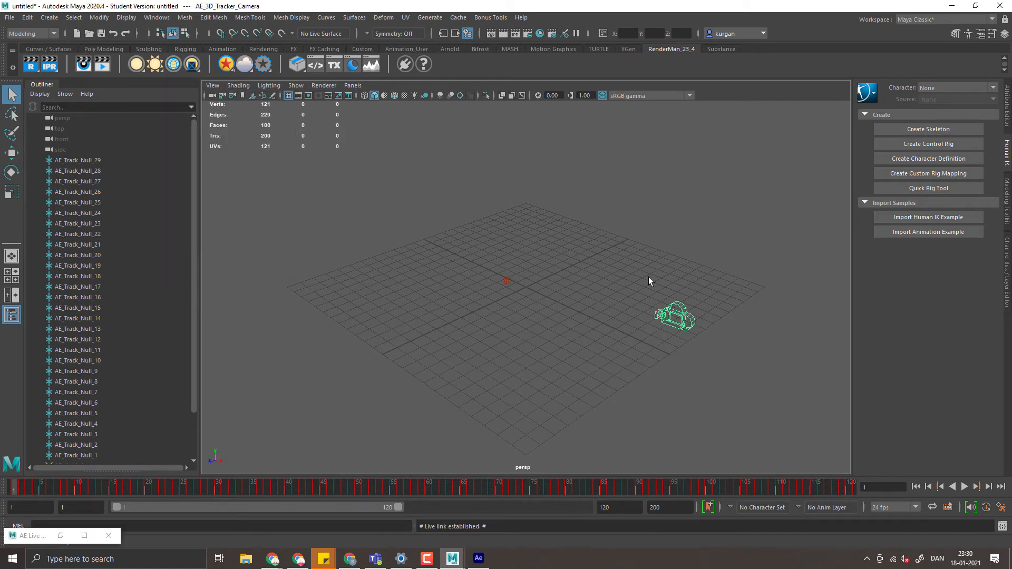
pyautogui.hotkey('alt', 'v')
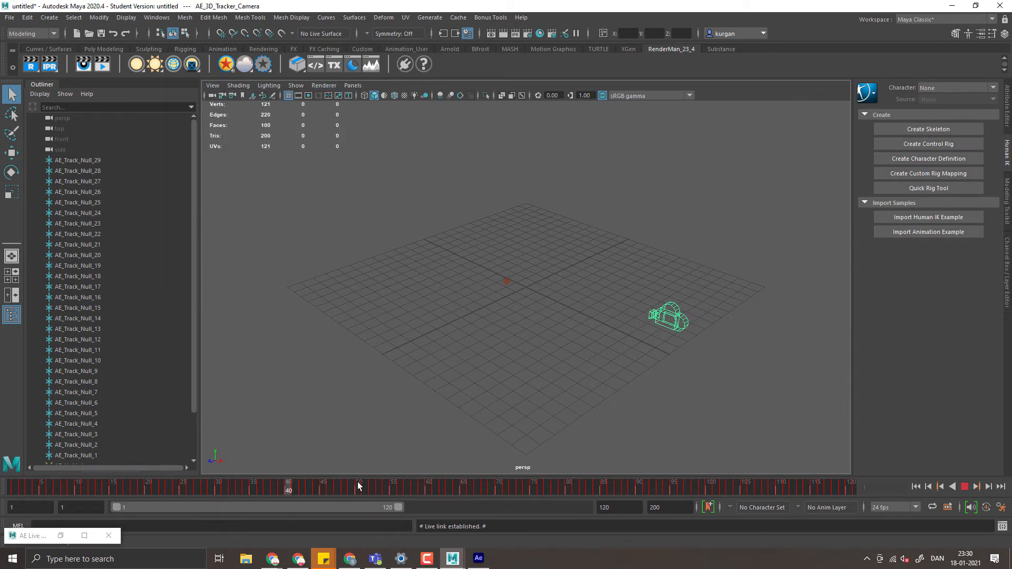
pyautogui.hotkey('alt', 'v')
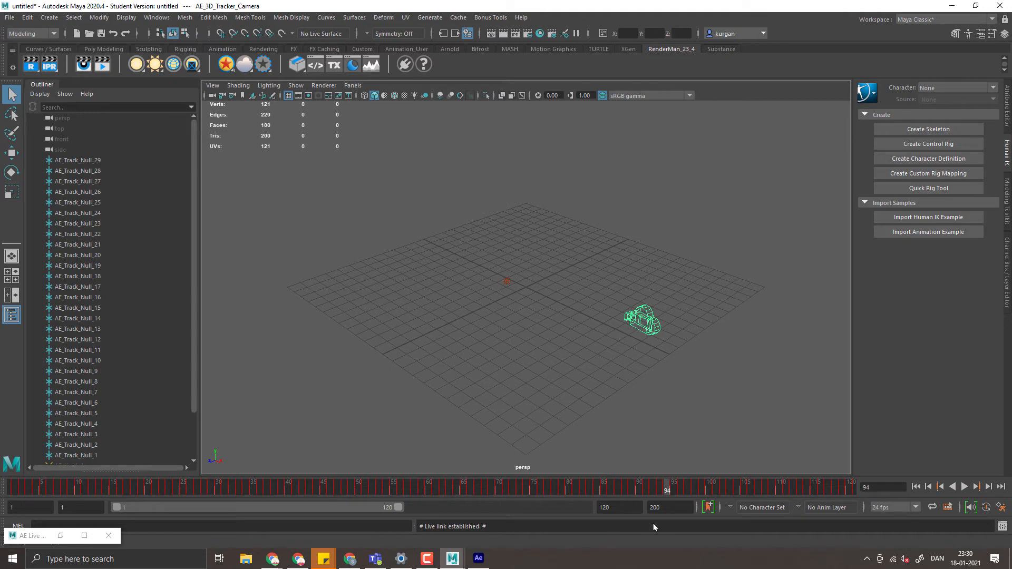
# Step: Set the animation end frame to 500, extend the playback range to frame 351, and play the tracked camera's motion
pyautogui.doubleClick(672, 512)
pyautogui.press('Return')
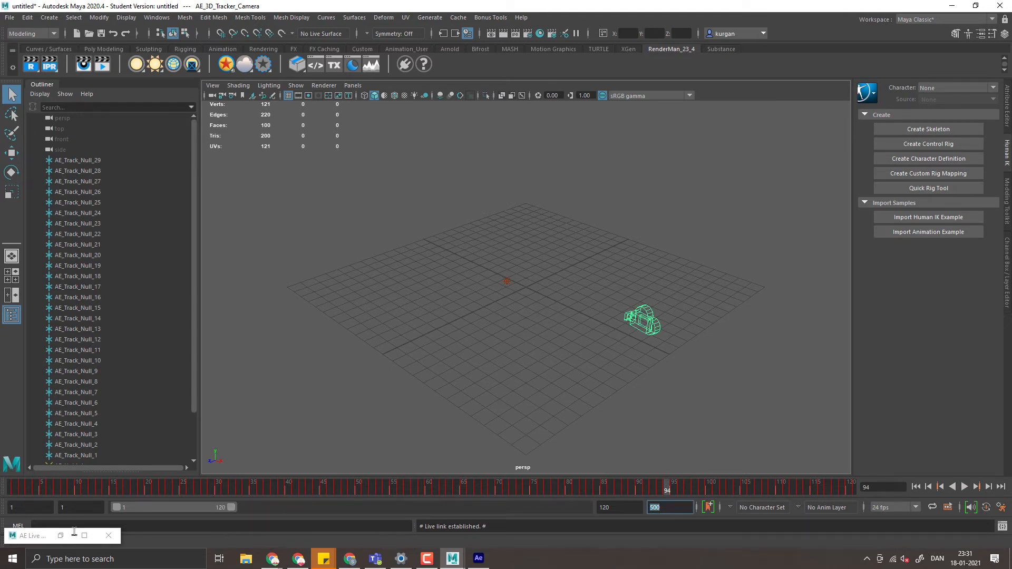
pyautogui.moveTo(231, 510); pyautogui.dragTo(516, 508)
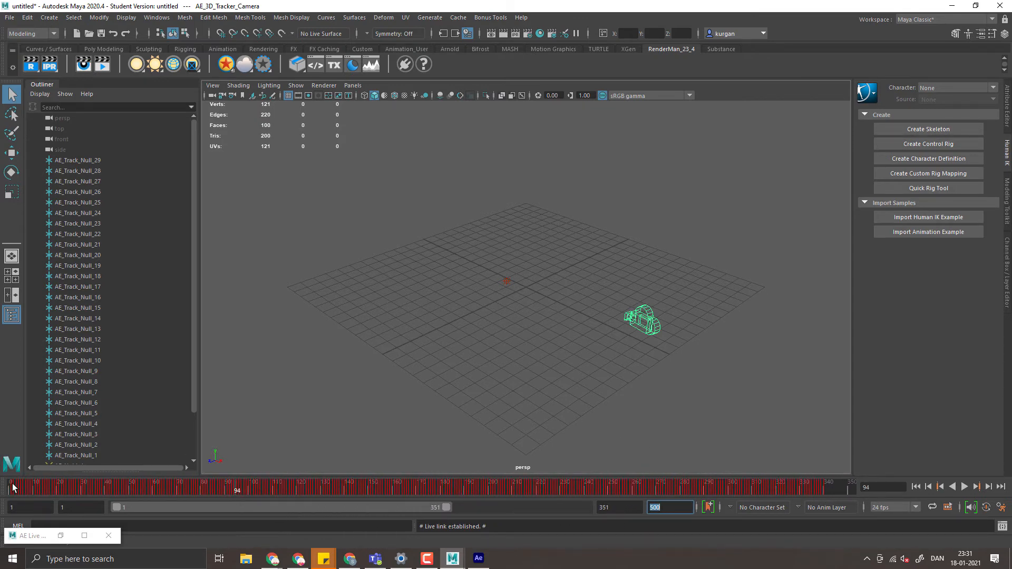
pyautogui.hotkey('alt', 'v')
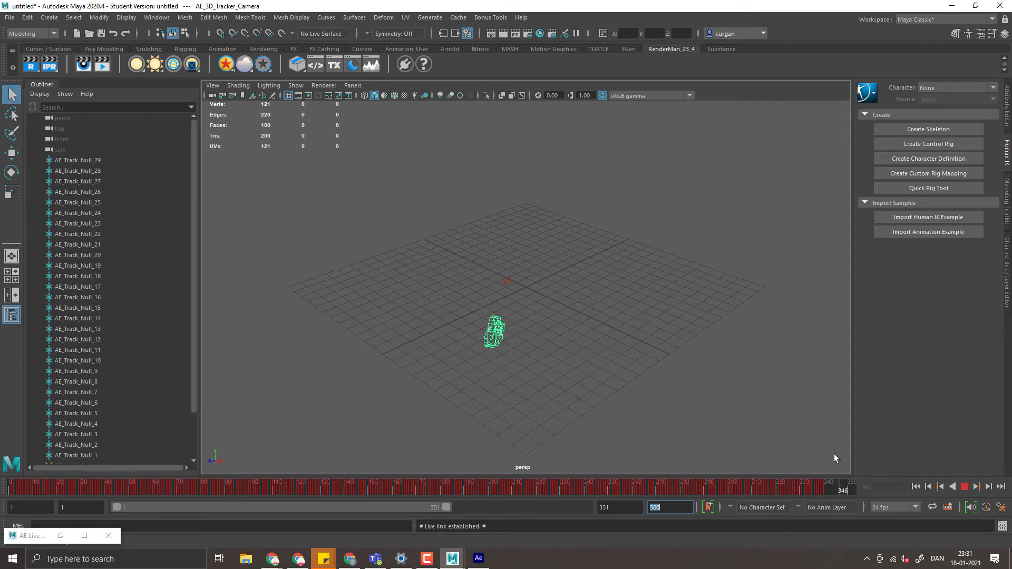
pyautogui.hotkey('alt', 'v')
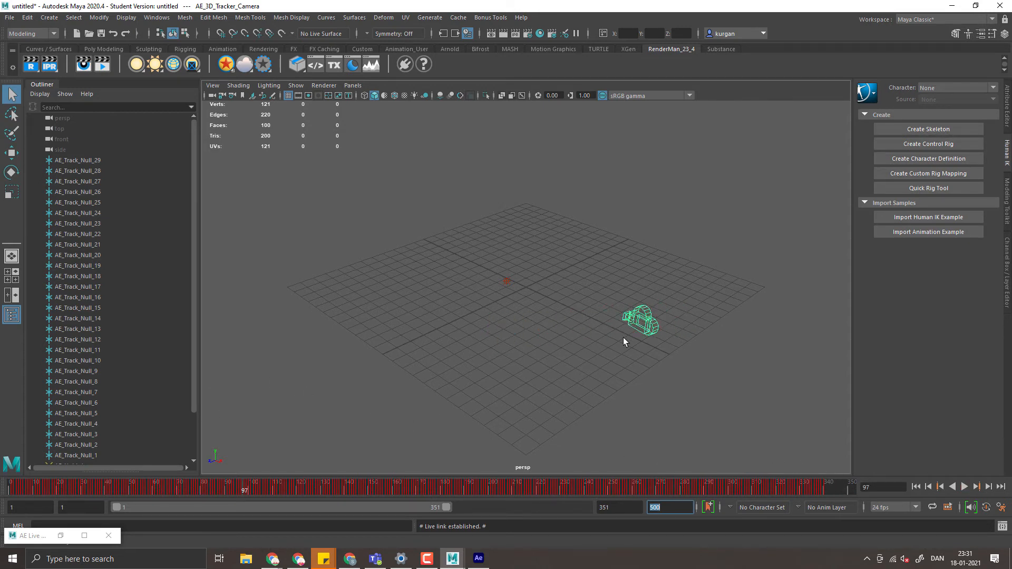
# Step: Examine the imported track nulls and moving camera from several angles in the perspective view, playing the animation up to frame 279
pyautogui.moveTo(601, 303); pyautogui.dragTo(667, 364)
pyautogui.moveTo(567, 239); pyautogui.dragTo(519, 382)
pyautogui.moveTo(580, 214); pyautogui.dragTo(588, 355)
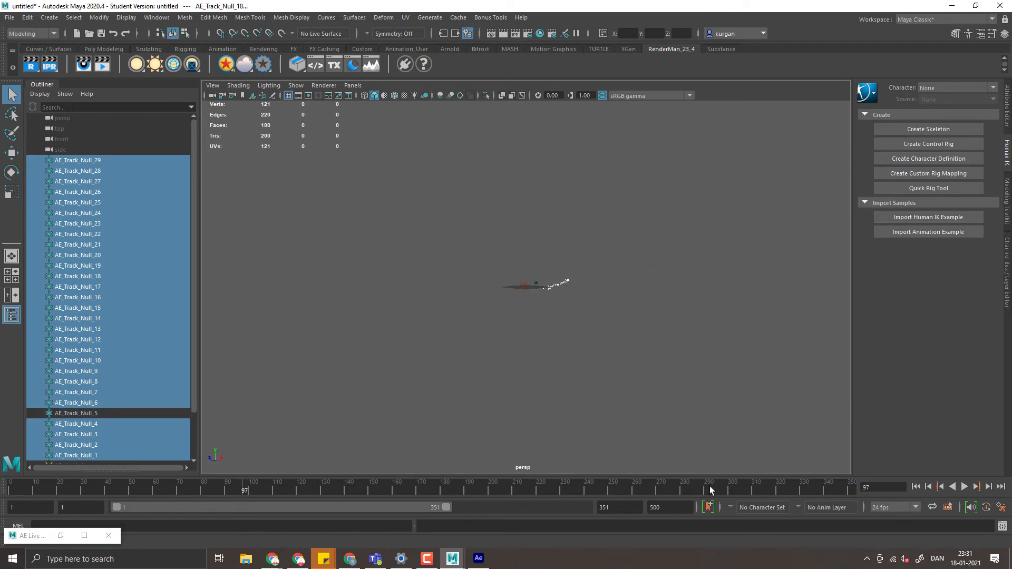
pyautogui.hotkey('alt', 'v')
pyautogui.hotkey('alt', 'v')
pyautogui.moveTo(466, 326); pyautogui.dragTo(977, 388)
pyautogui.moveTo(633, 340); pyautogui.dragTo(757, 334)
pyautogui.moveTo(614, 315)
pyautogui.mouseDown()
pyautogui.moveTo(526, 323)
pyautogui.moveTo(587, 330)
pyautogui.moveTo(632, 306)
pyautogui.moveTo(610, 313)
pyautogui.mouseUp()
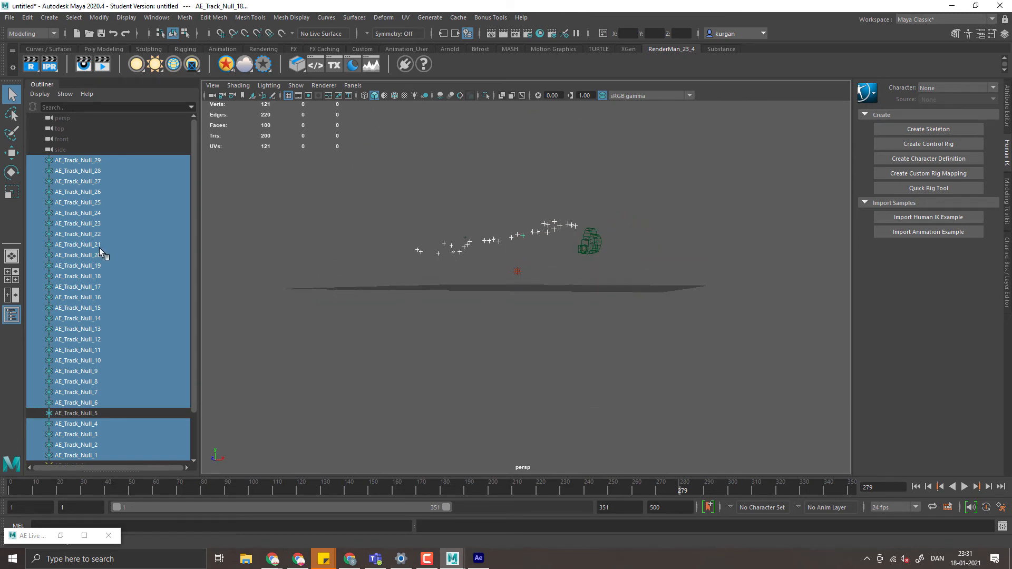
# Step: Select AE_Shadow_Catcher_1 and scale it up uniformly until it spans about 60% of the grid's width
pyautogui.scroll(-2, 99, 247)
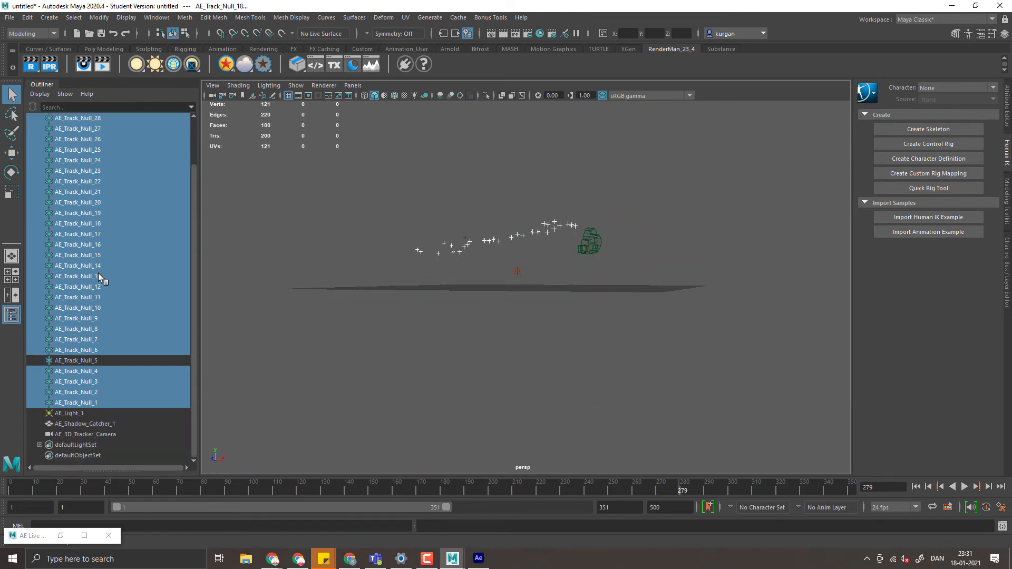
pyautogui.click(91, 425)
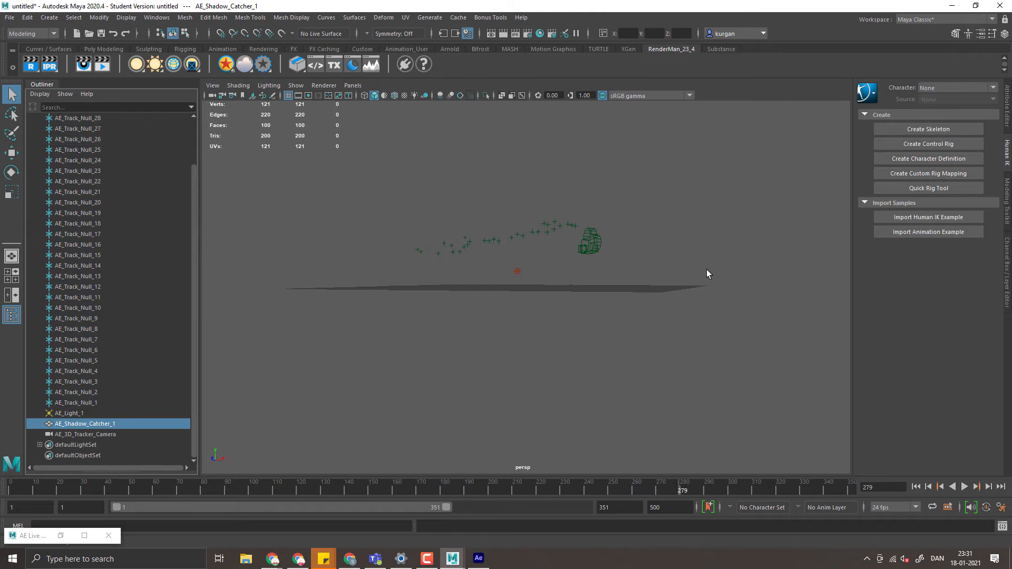
pyautogui.moveTo(706, 270); pyautogui.dragTo(681, 295)
pyautogui.press('r')
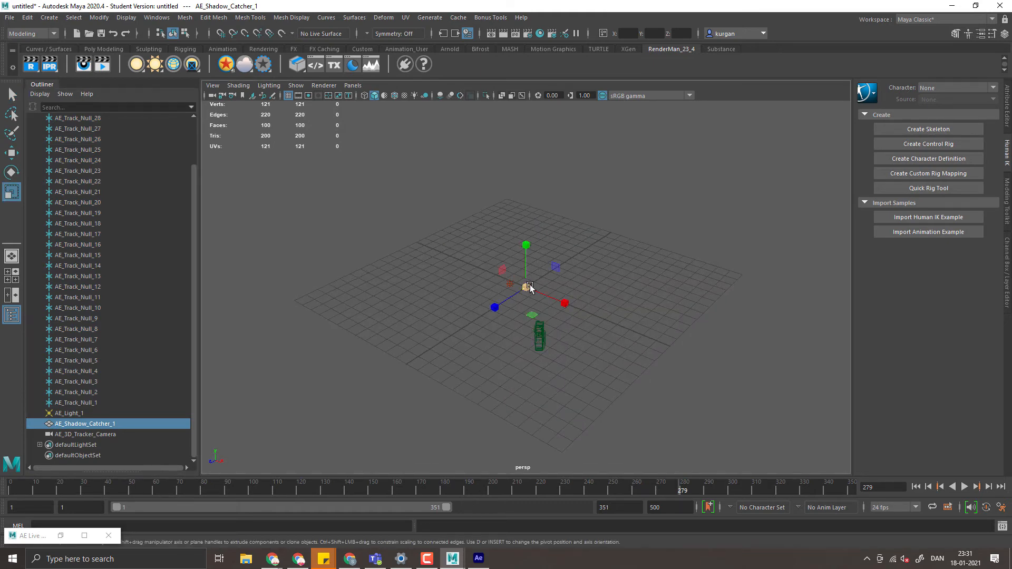
pyautogui.moveTo(526, 287); pyautogui.dragTo(668, 255)
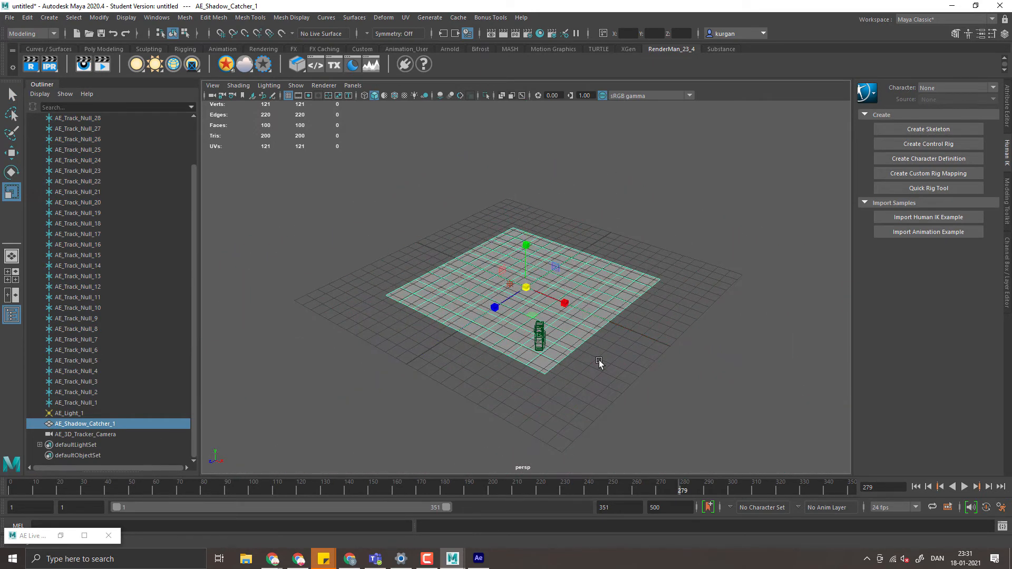
# Step: Look through AE_3D_Tracker_Camera in the viewport and scrub the timeline to frame 306 to check the tracked motion
pyautogui.moveTo(601, 362); pyautogui.dragTo(551, 344)
pyautogui.click(353, 86)
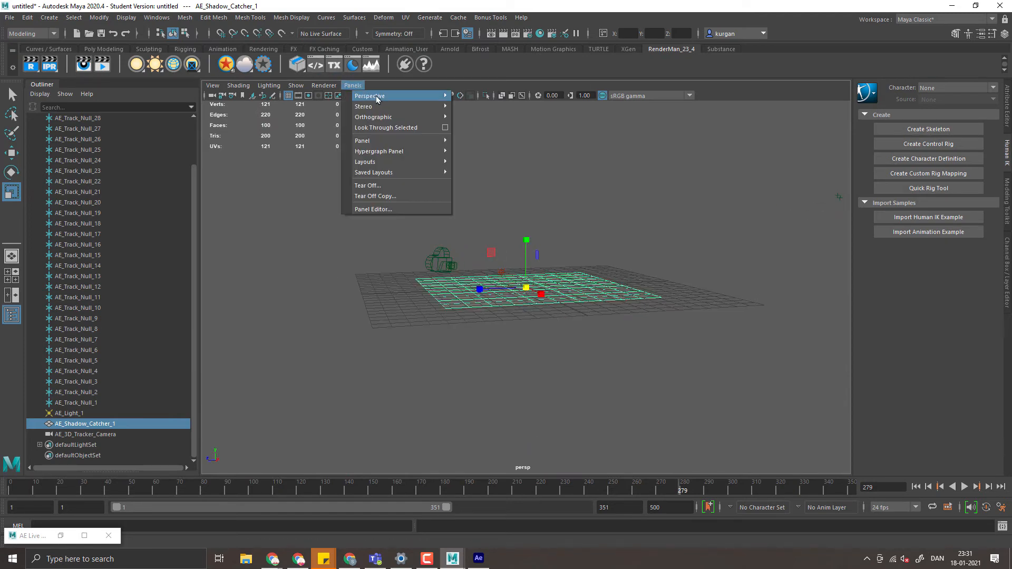
pyautogui.moveTo(377, 97)
pyautogui.click(507, 98)
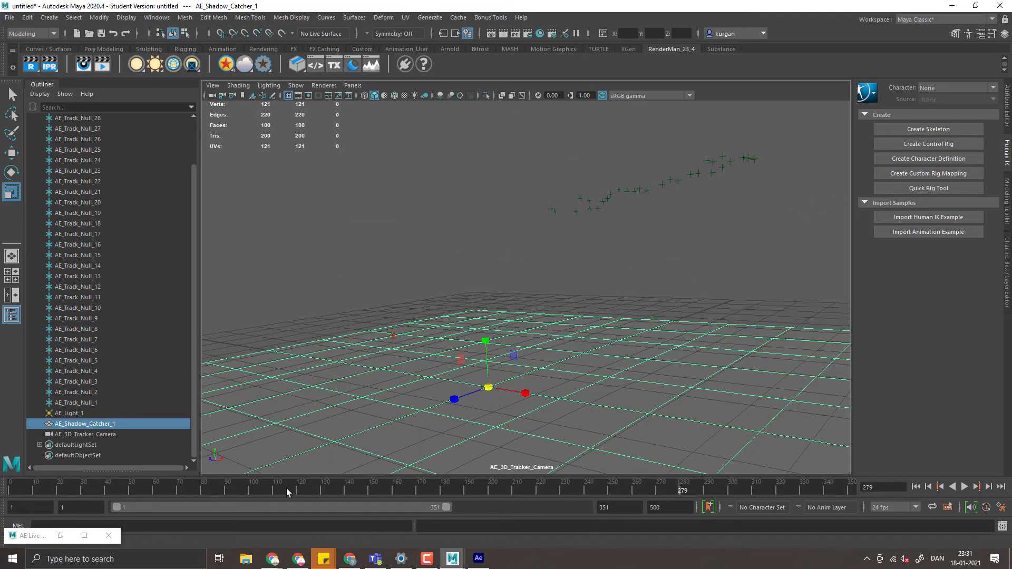
pyautogui.moveTo(30, 485); pyautogui.dragTo(747, 490)
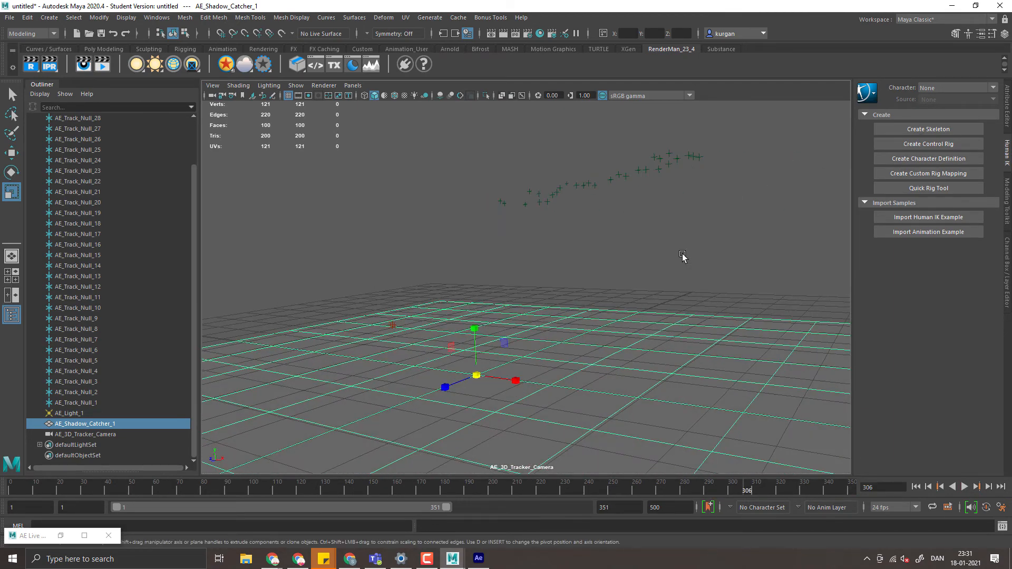
# Step: Set the render image size preset to CCIR 601/Quantel NTSC and check its pixel and device aspect ratios
pyautogui.click(536, 33)
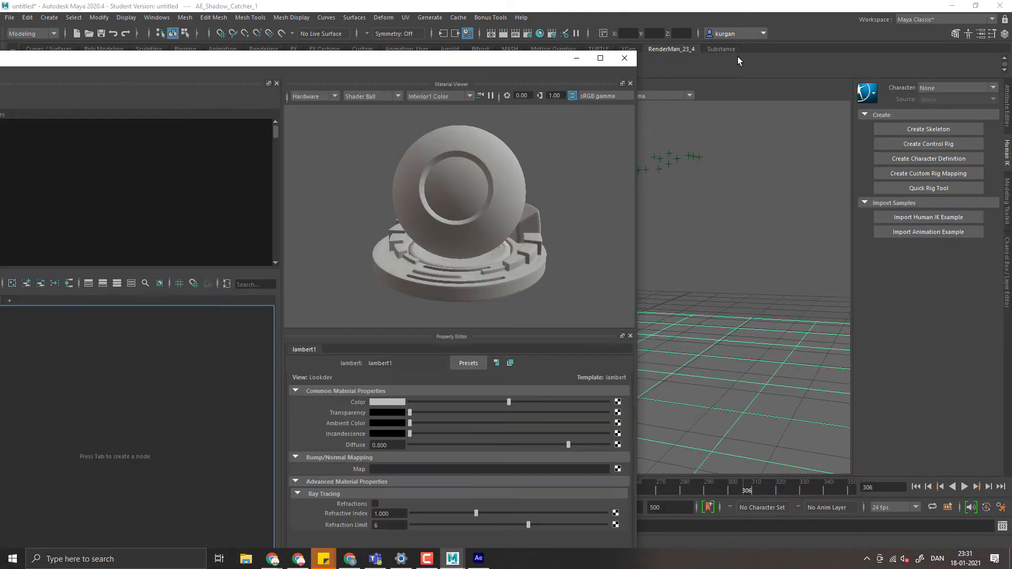
pyautogui.click(624, 58)
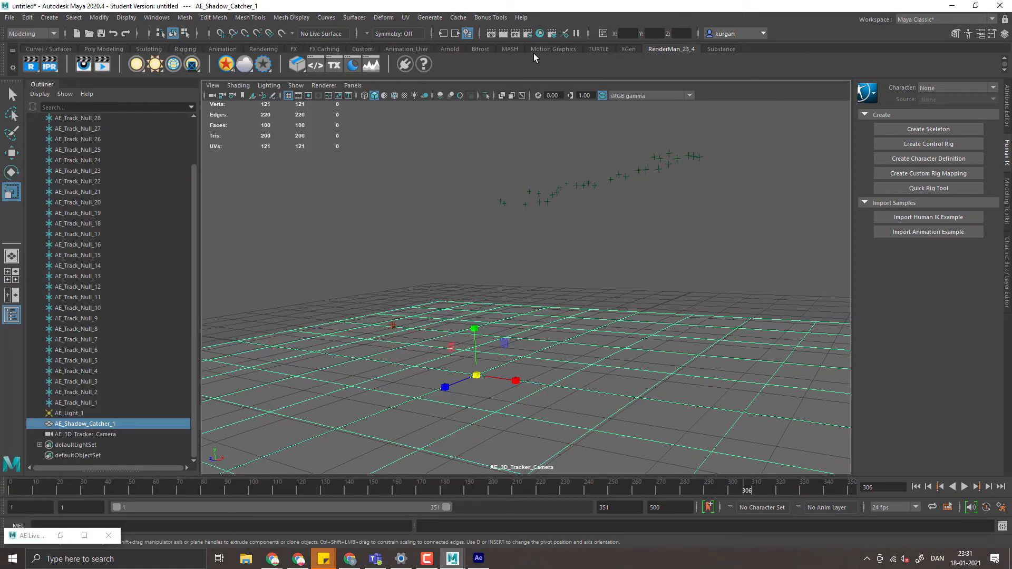
pyautogui.click(529, 34)
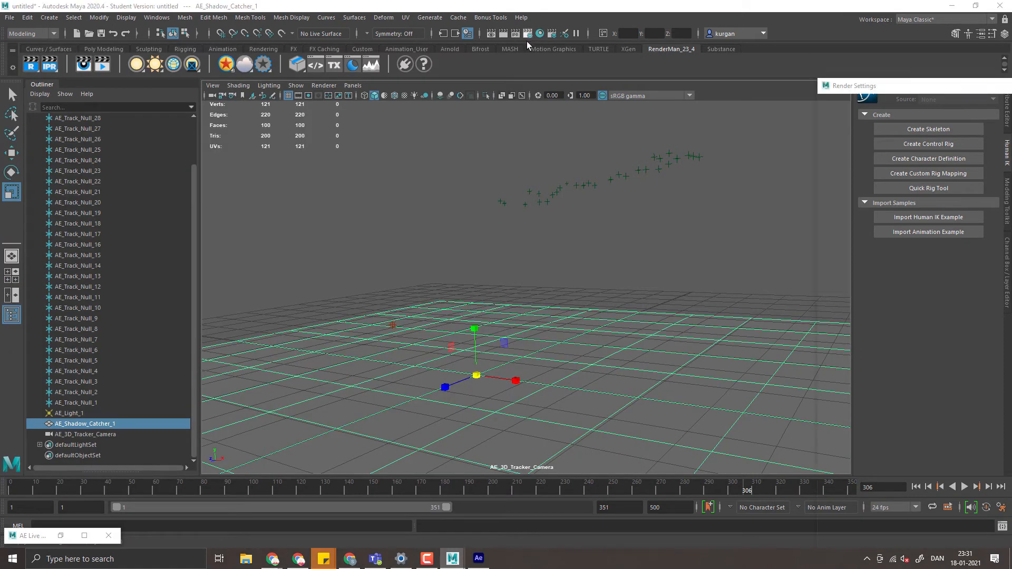
pyautogui.moveTo(928, 89); pyautogui.dragTo(505, 30)
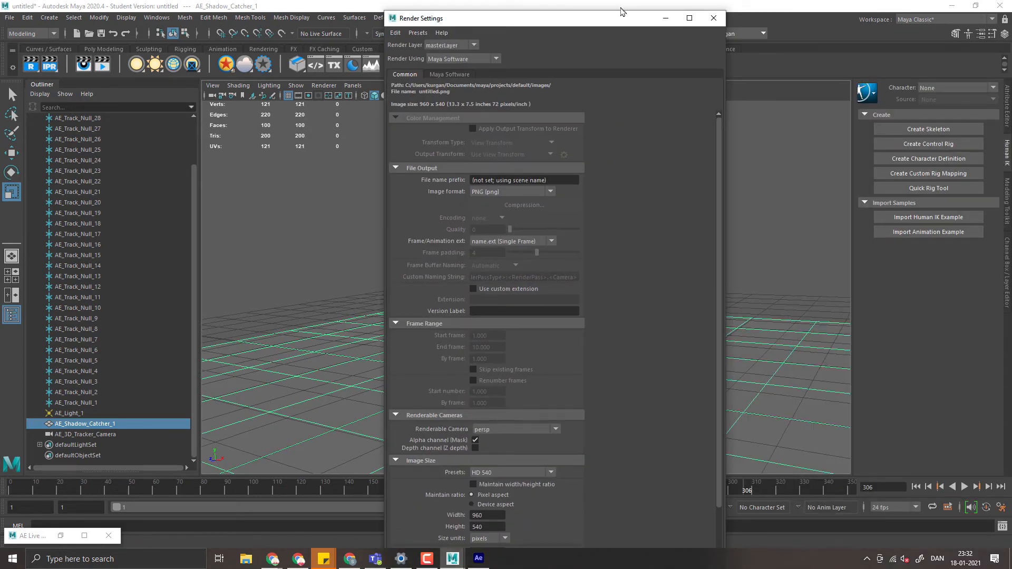
pyautogui.moveTo(623, 12)
pyautogui.mouseDown()
pyautogui.moveTo(621, 134)
pyautogui.moveTo(614, 27)
pyautogui.mouseUp()
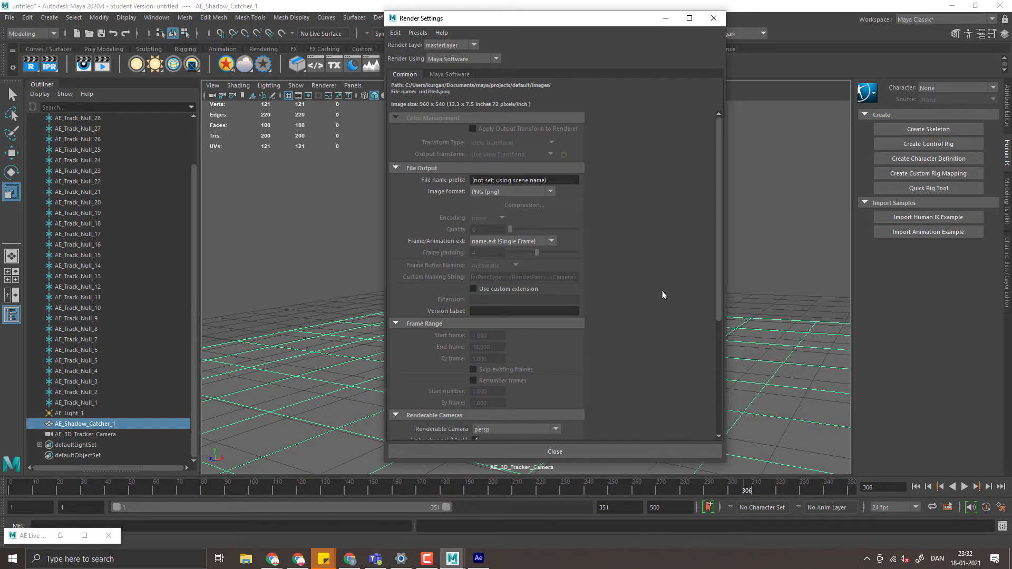
pyautogui.scroll(-5, 673, 304)
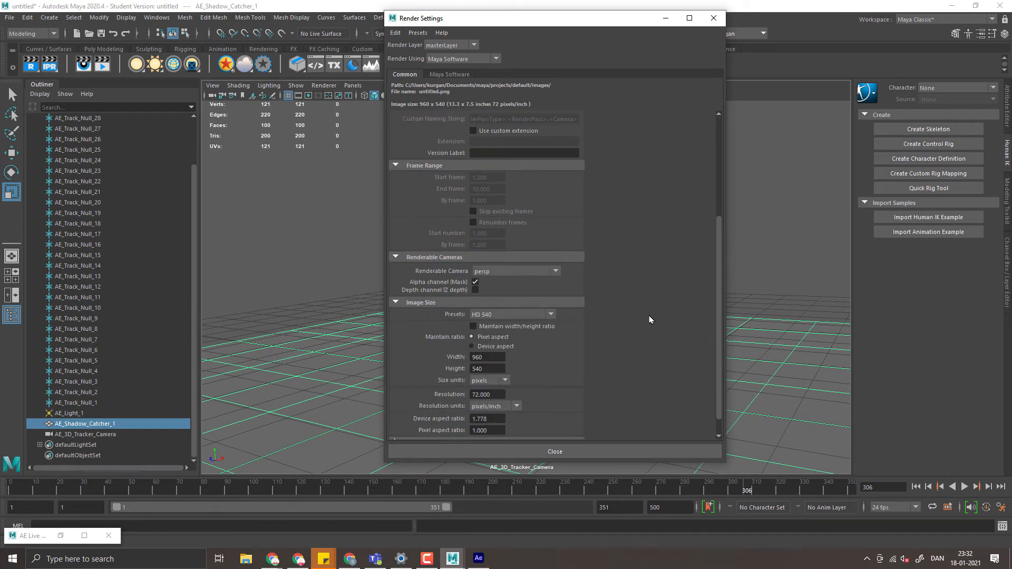
pyautogui.click(532, 316)
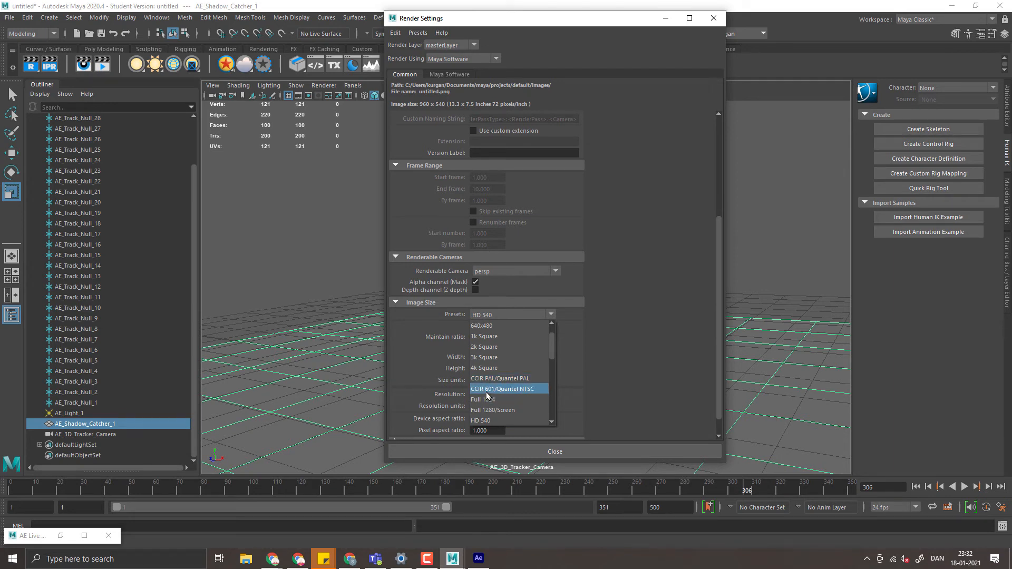
pyautogui.click(532, 390)
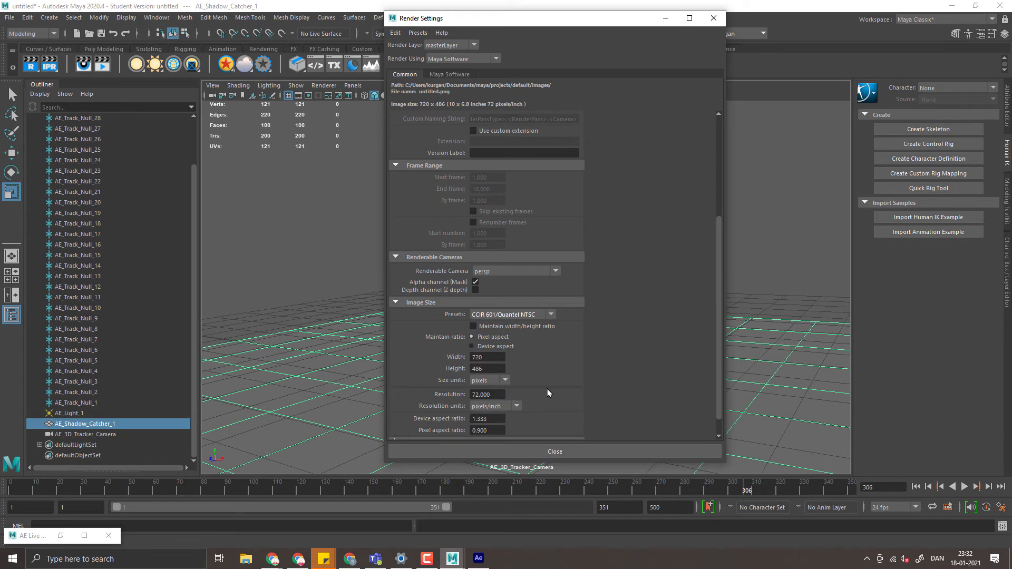
pyautogui.scroll(-1, 582, 368)
pyautogui.click(490, 410)
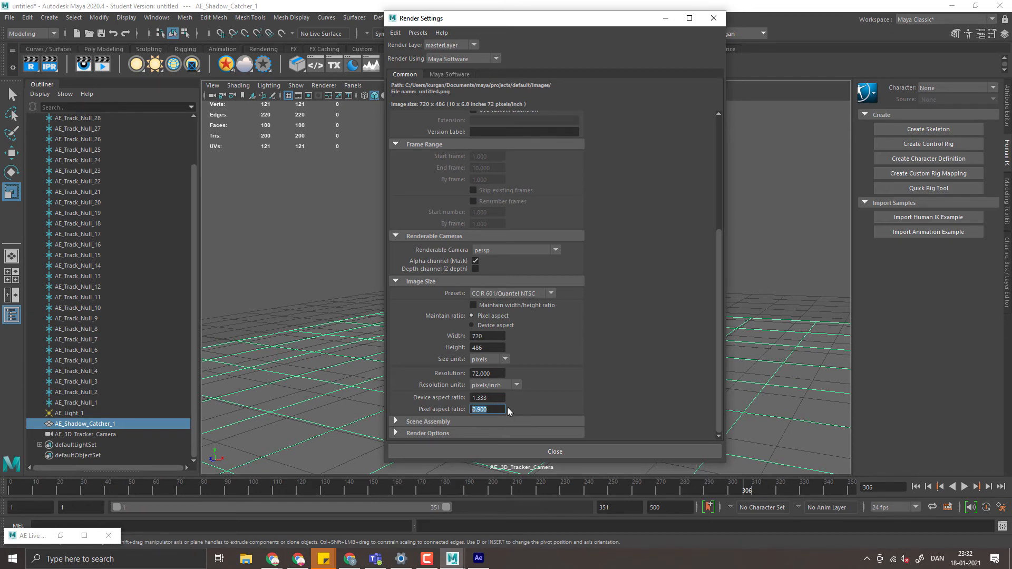
pyautogui.click(477, 397)
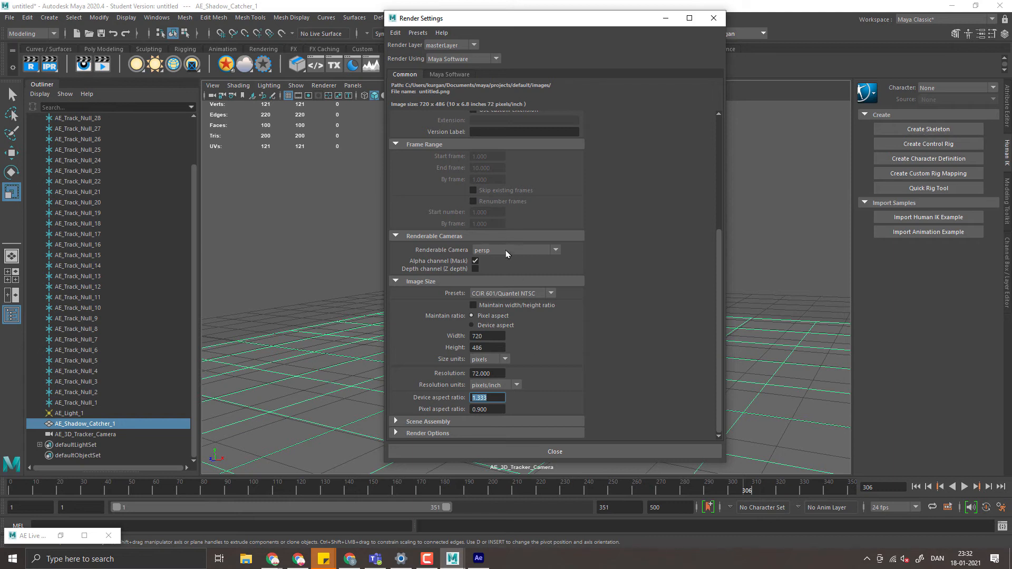
# Step: Make AE_3D_Tracker_Camera the renderable camera and close the render settings
pyautogui.click(479, 251)
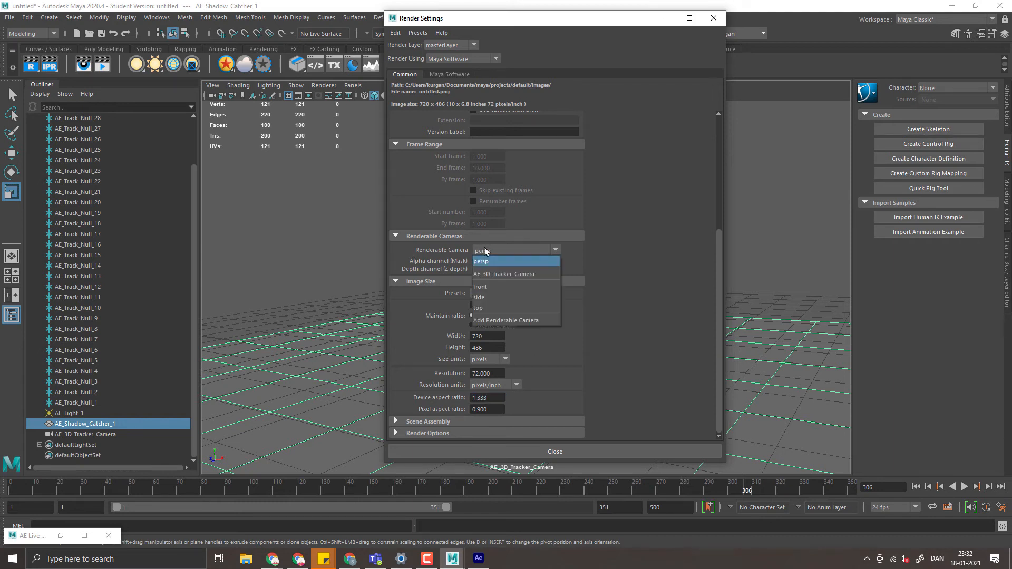
pyautogui.click(501, 275)
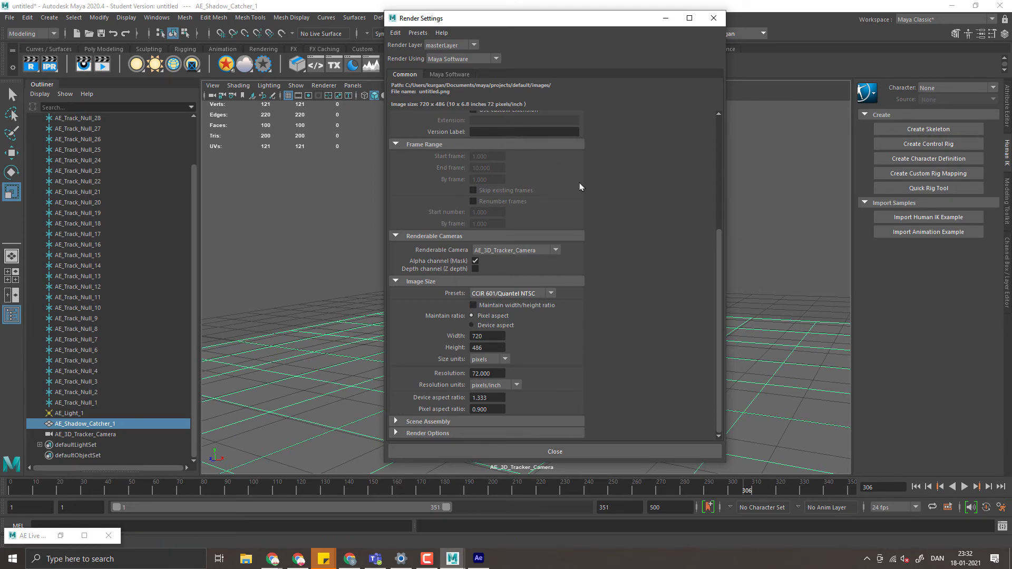
pyautogui.click(577, 451)
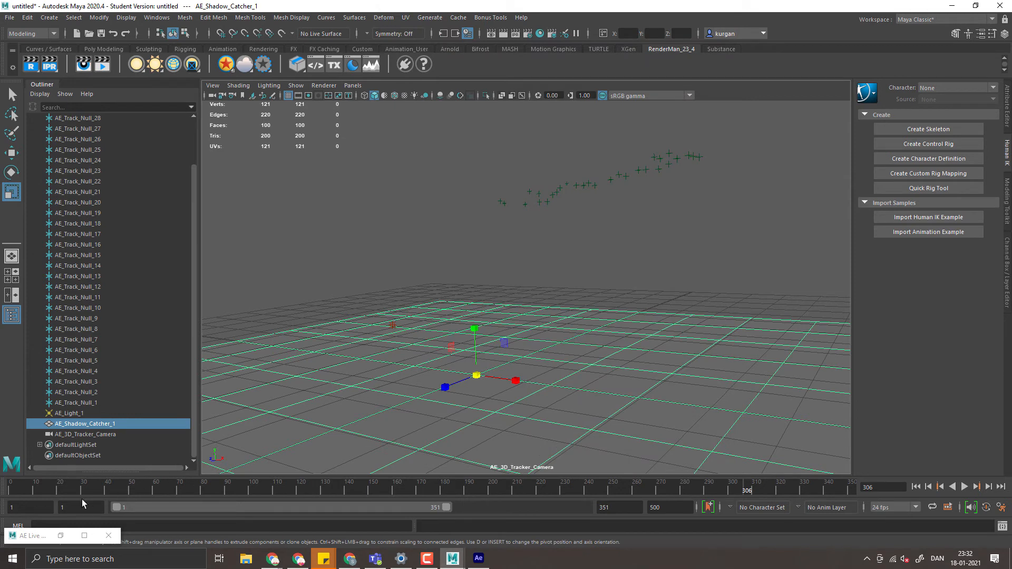
# Step: Create an image plane for AE_3D_Tracker_Camera in its Environment attributes
pyautogui.click(74, 435)
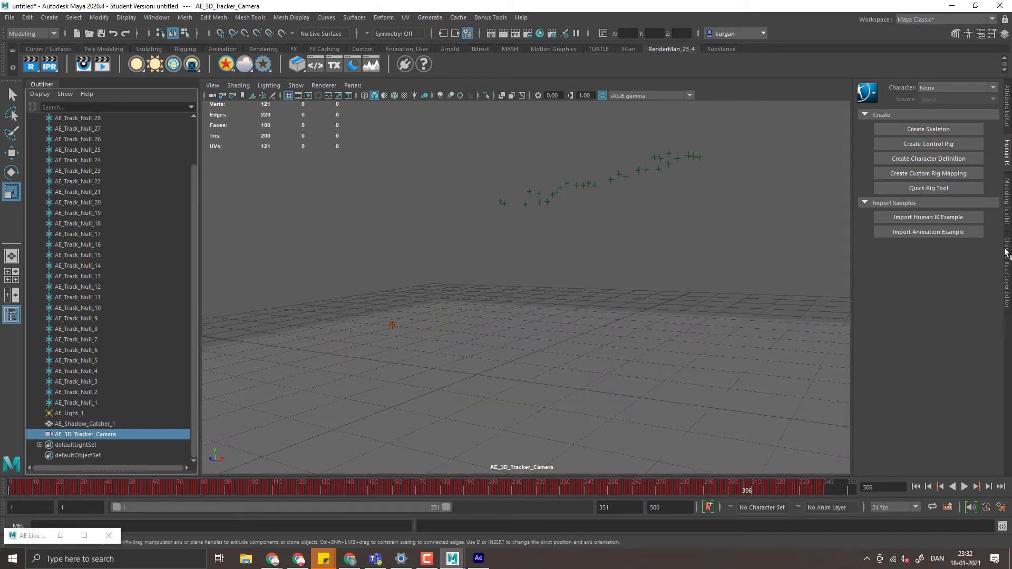
pyautogui.click(1008, 119)
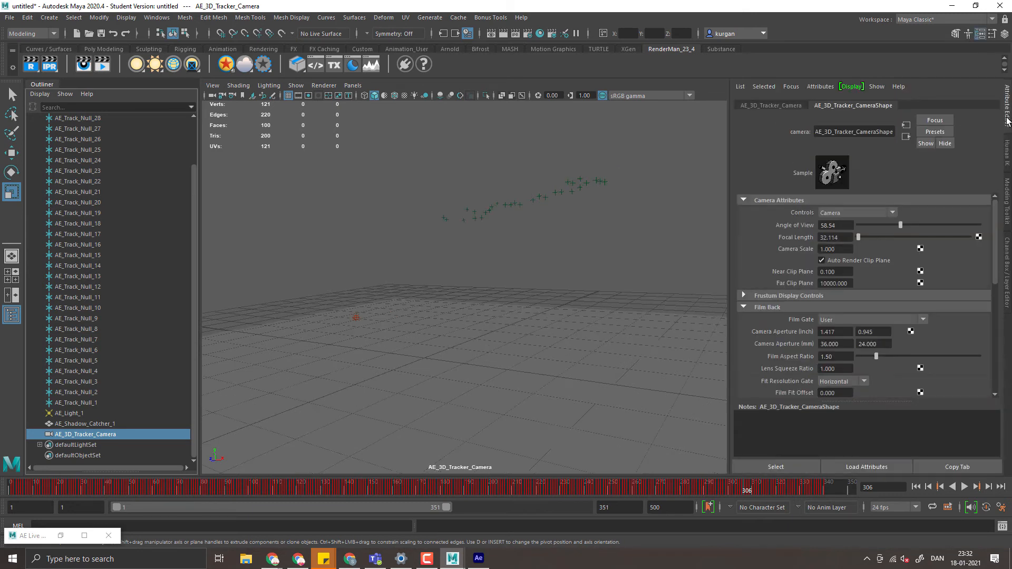
pyautogui.scroll(-10, 944, 258)
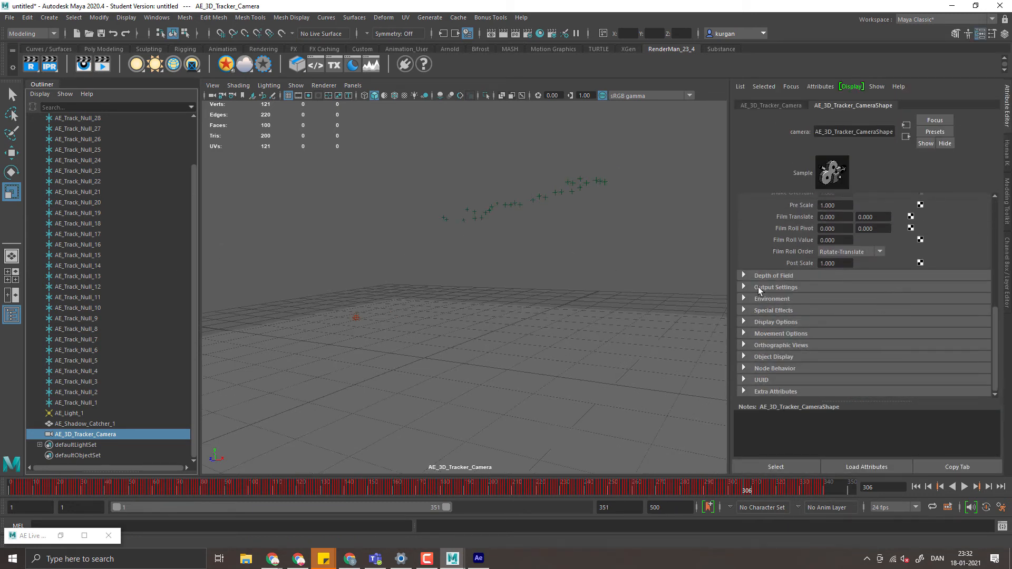
pyautogui.click(759, 298)
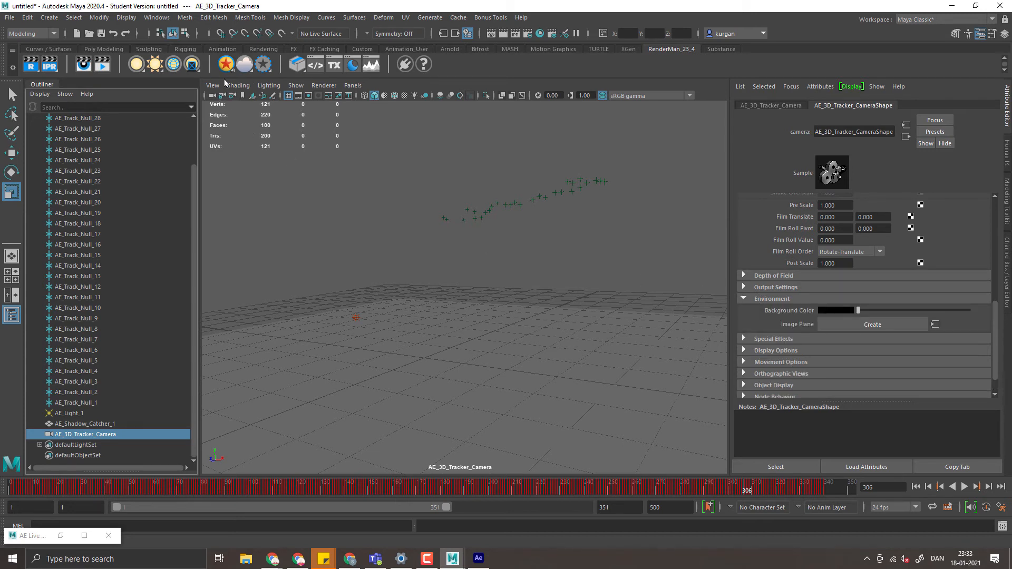
pyautogui.click(883, 322)
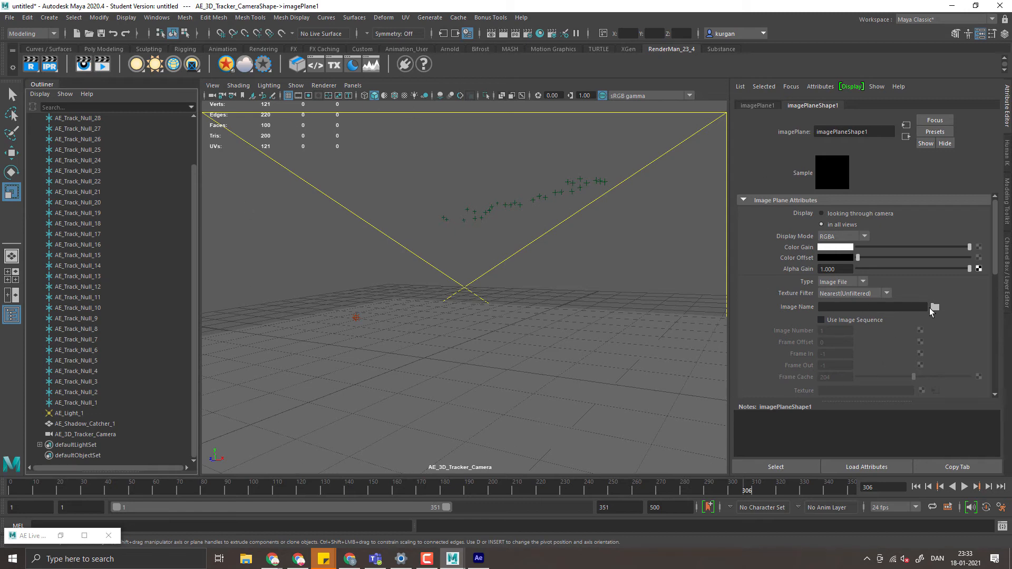
# Step: Load sand0001.iff from the matchmoving\sand\sand folder as the image plane's image
pyautogui.click(934, 308)
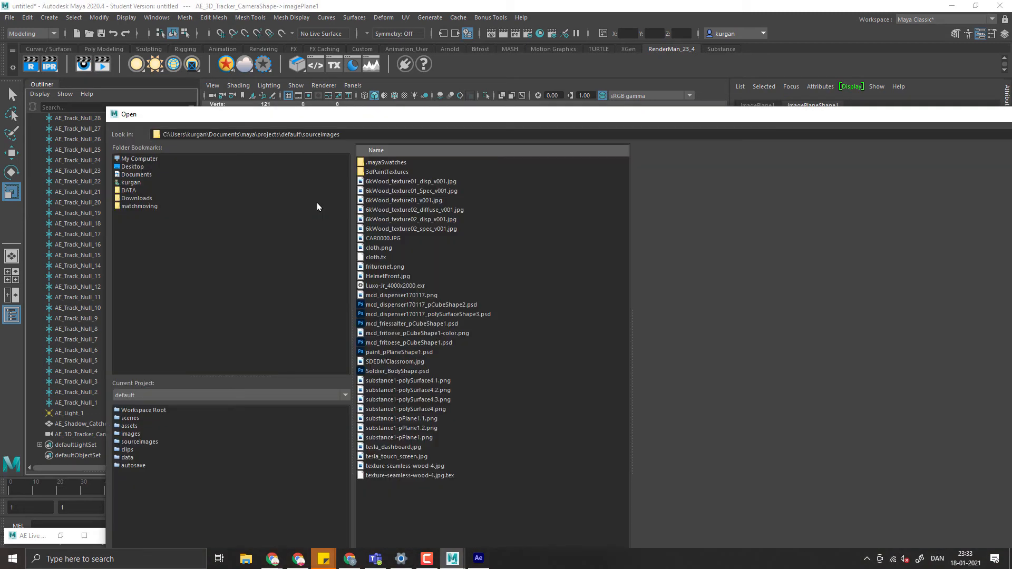
pyautogui.click(124, 207)
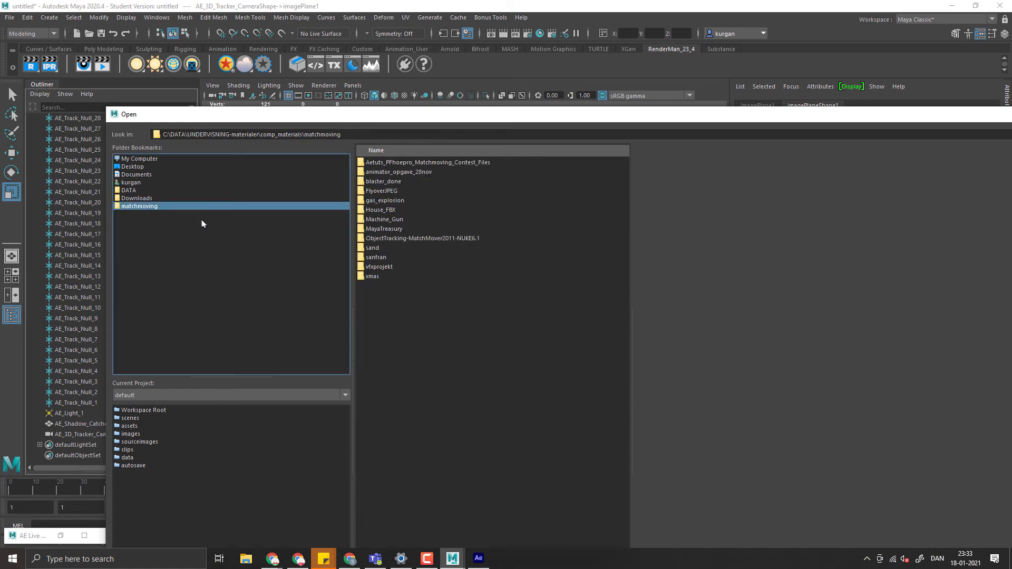
pyautogui.doubleClick(372, 248)
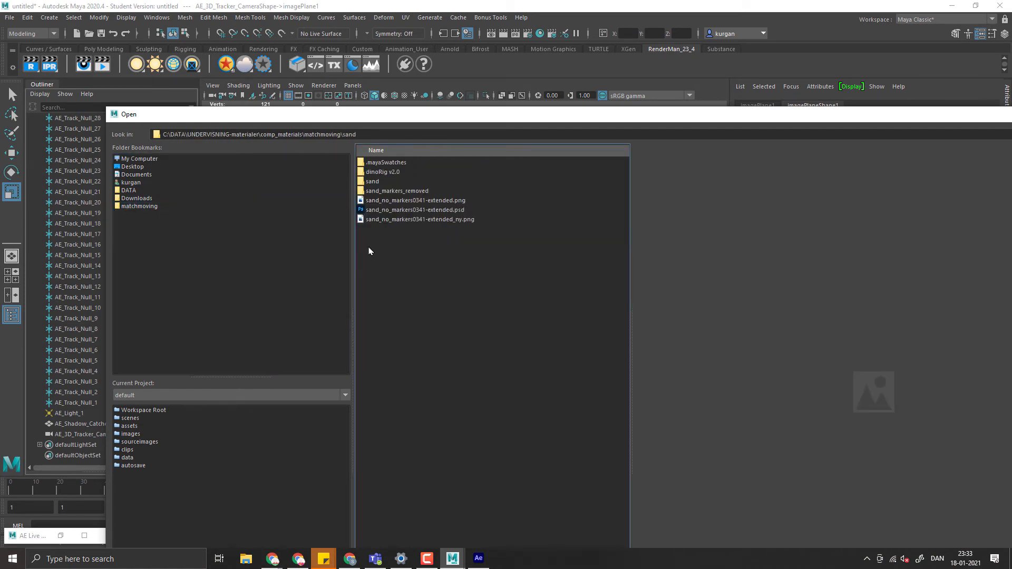
pyautogui.click(369, 181)
pyautogui.doubleClick(378, 181)
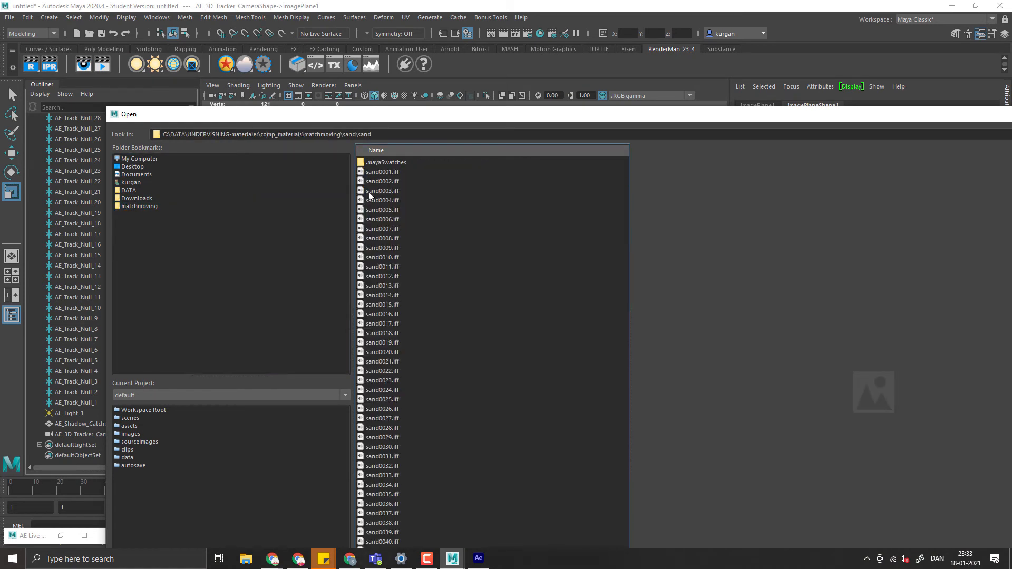
pyautogui.click(381, 172)
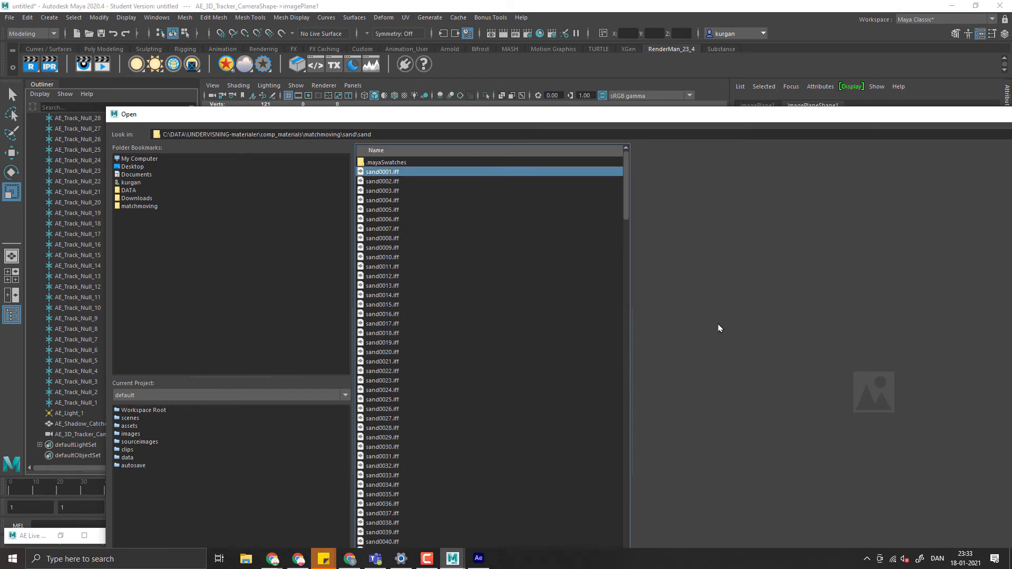
pyautogui.moveTo(631, 117); pyautogui.dragTo(764, 168)
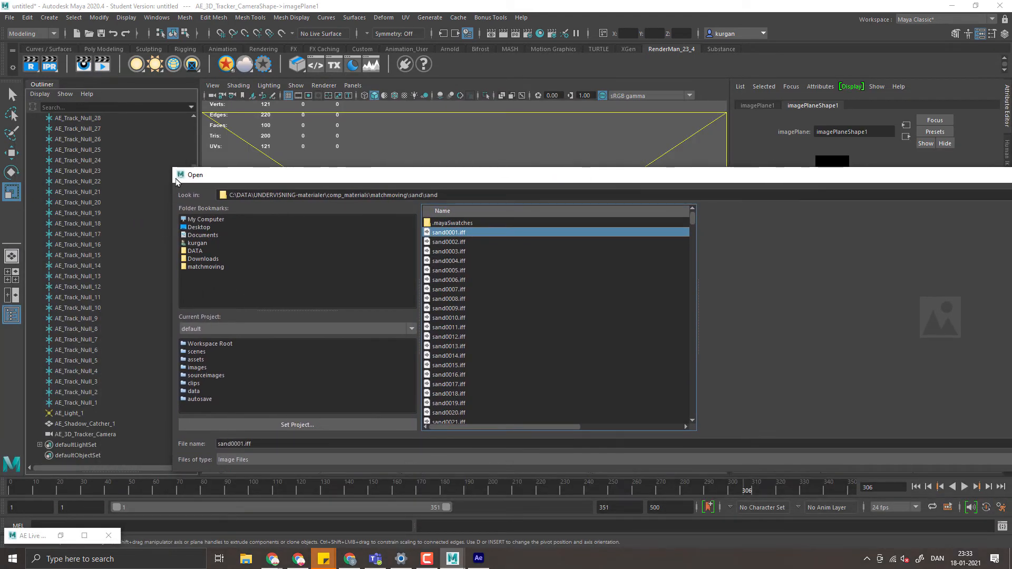
pyautogui.moveTo(172, 181); pyautogui.dragTo(867, 189)
pyautogui.moveTo(996, 177); pyautogui.dragTo(376, 68)
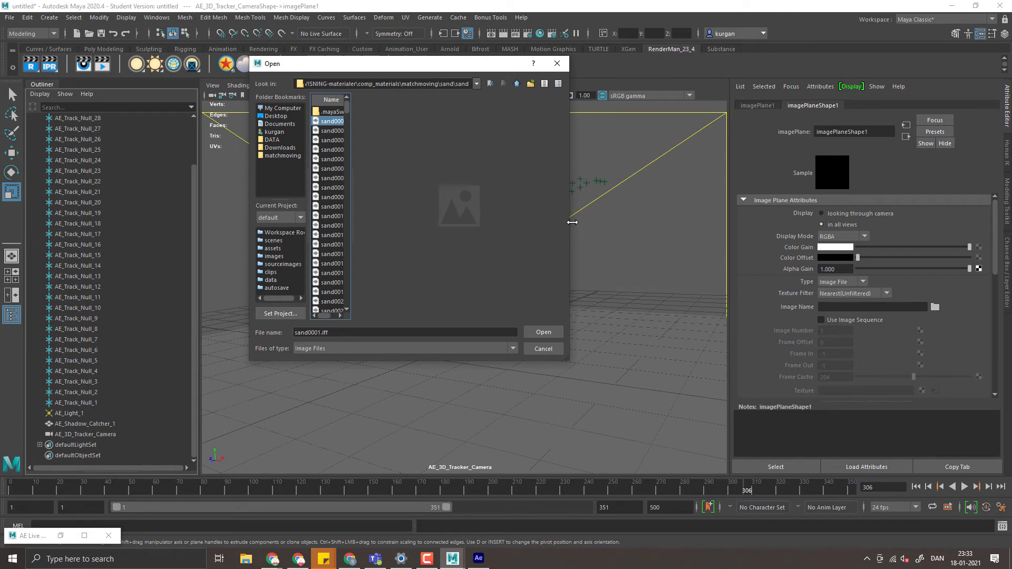
pyautogui.moveTo(572, 223); pyautogui.dragTo(769, 232)
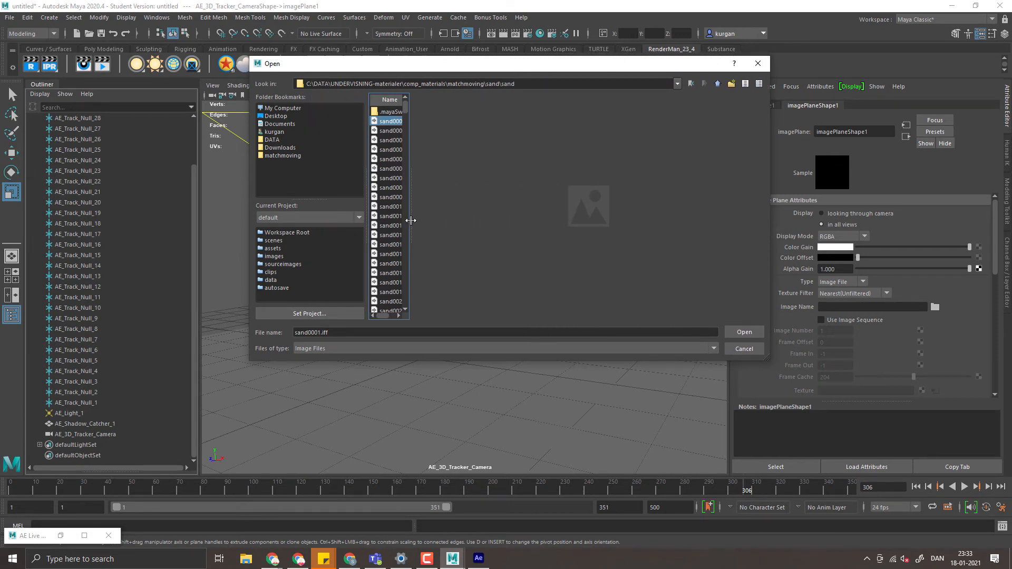
pyautogui.moveTo(411, 222); pyautogui.dragTo(629, 237)
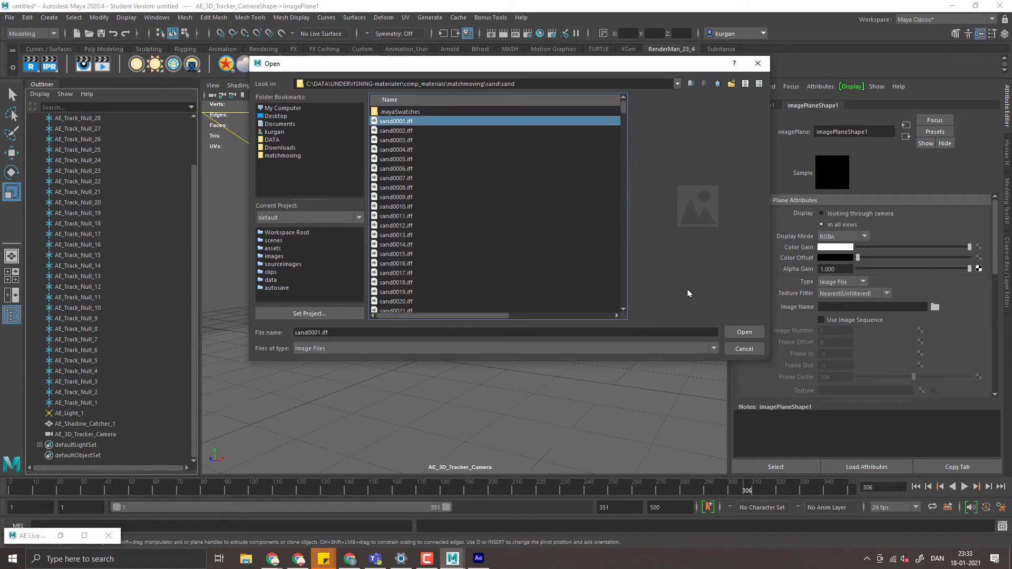
pyautogui.click(745, 333)
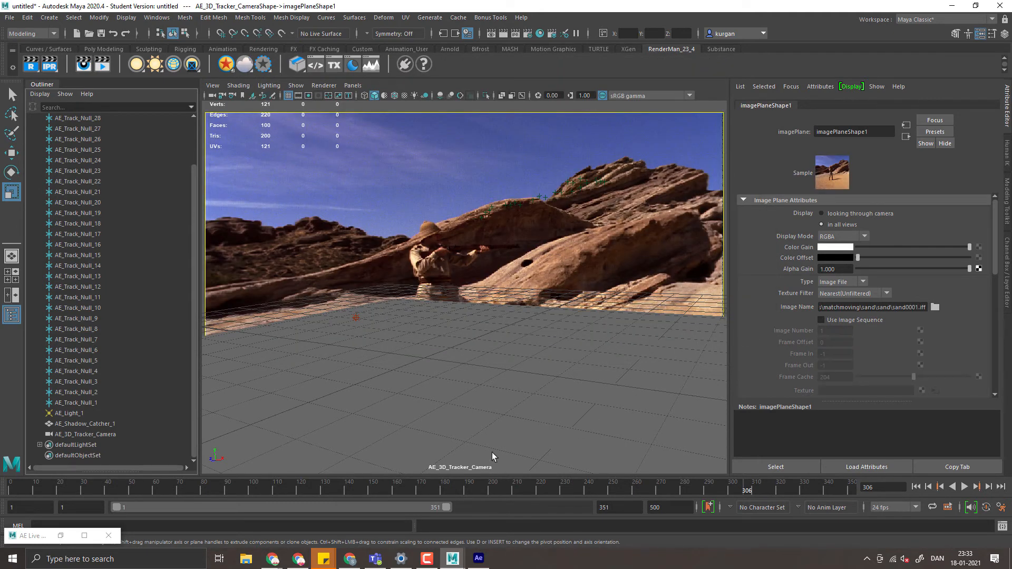
# Step: Turn on Use Image Sequence for the image plane and check the footage by scrubbing to frame 249 and returning to frame 1
pyautogui.hotkey('alt', 'v')
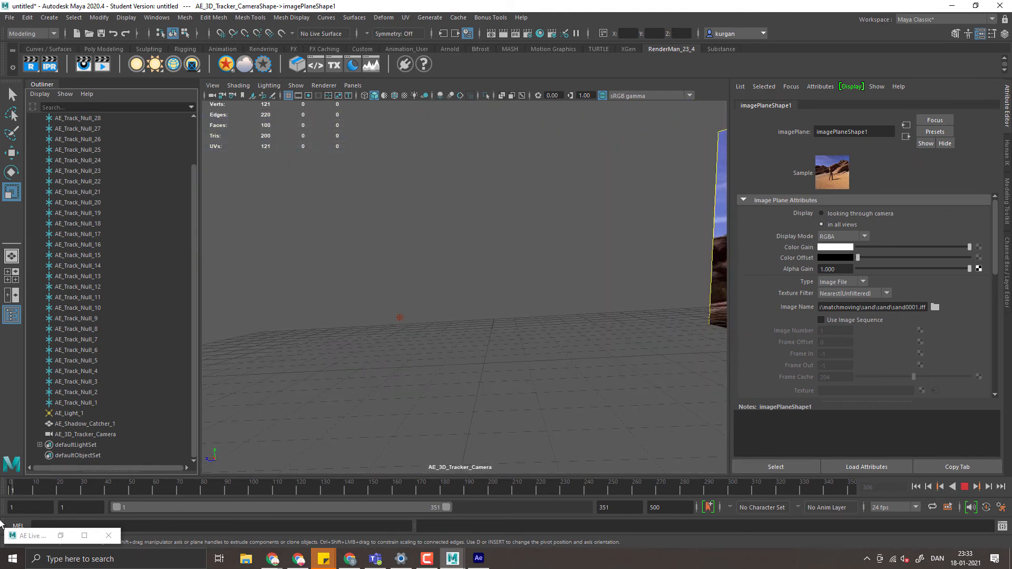
pyautogui.hotkey('alt', 'v')
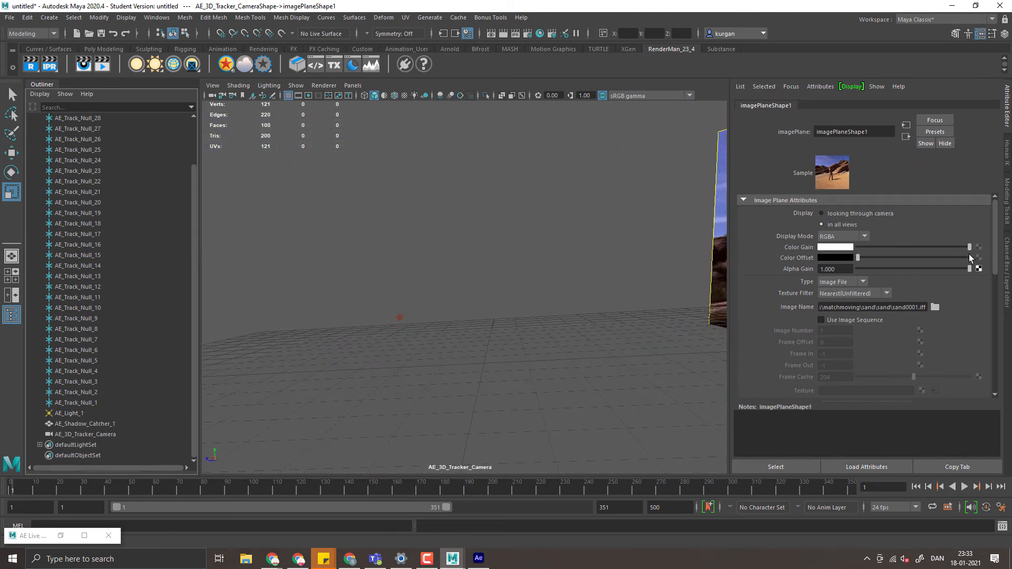
pyautogui.click(821, 320)
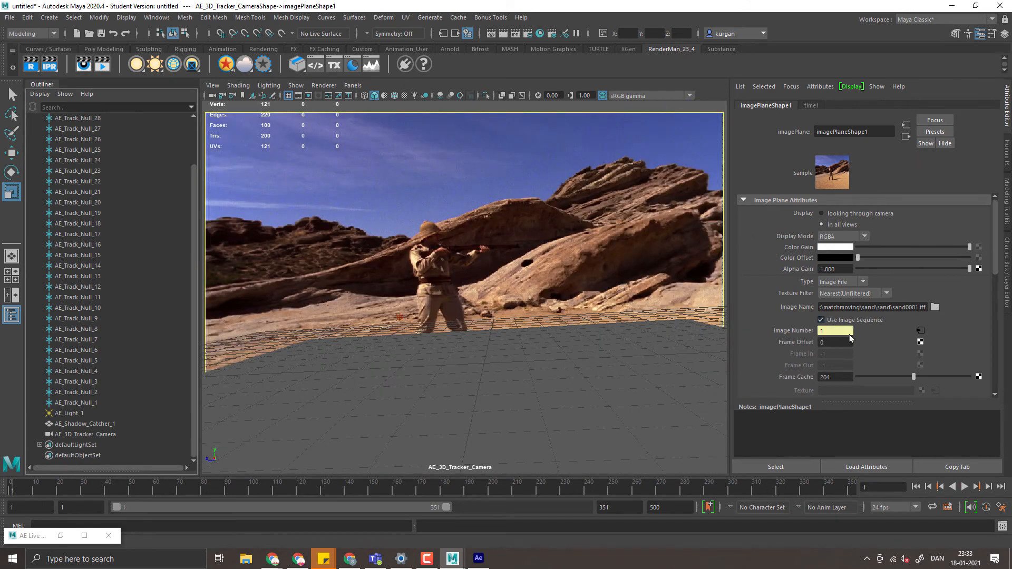
pyautogui.moveTo(17, 485); pyautogui.dragTo(571, 486)
pyautogui.moveTo(501, 509); pyautogui.dragTo(608, 515)
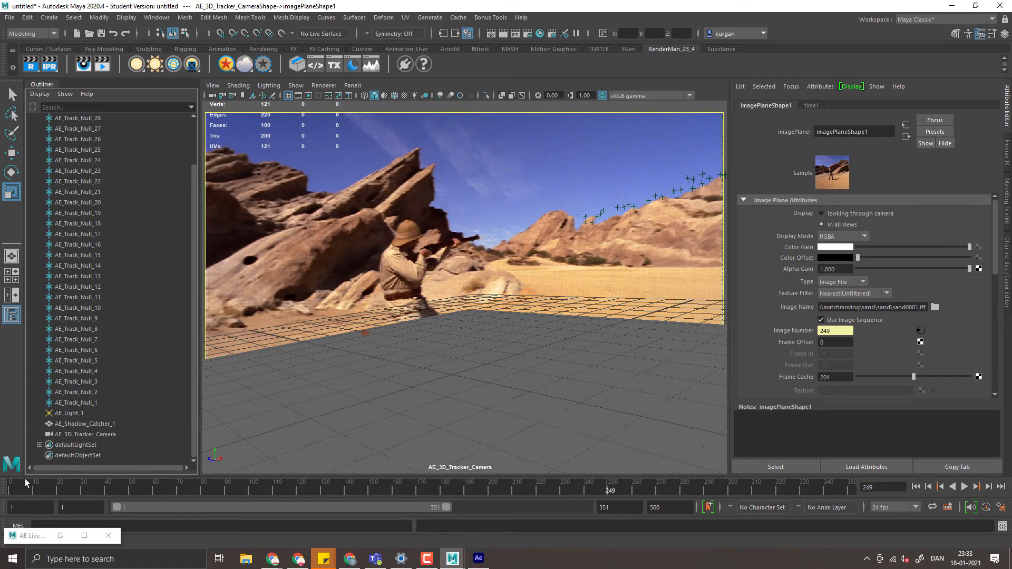
pyautogui.click(13, 489)
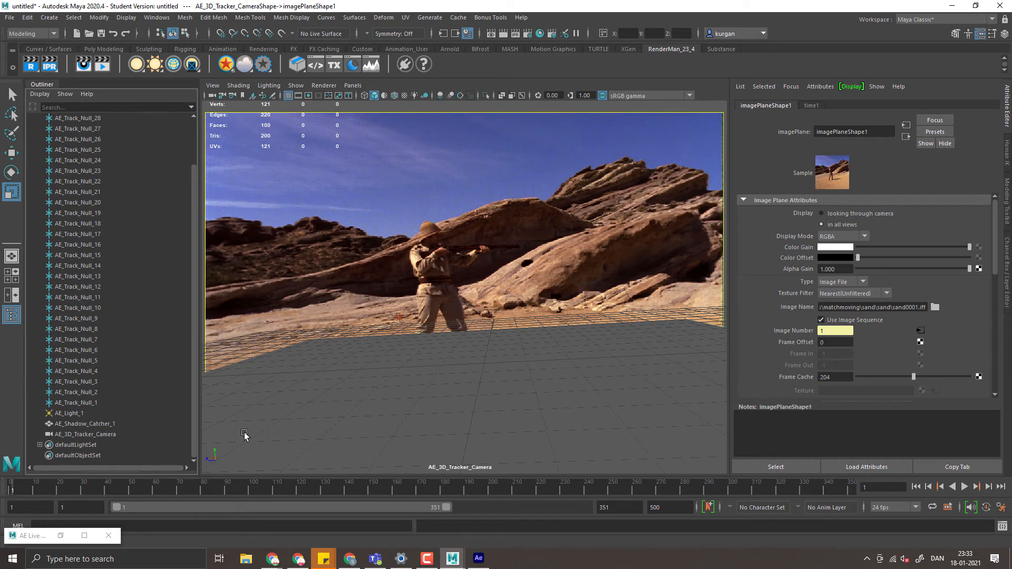
# Step: Check the frame numbering of the sand image files in the image plane's source folder
pyautogui.scroll(2, 108, 193)
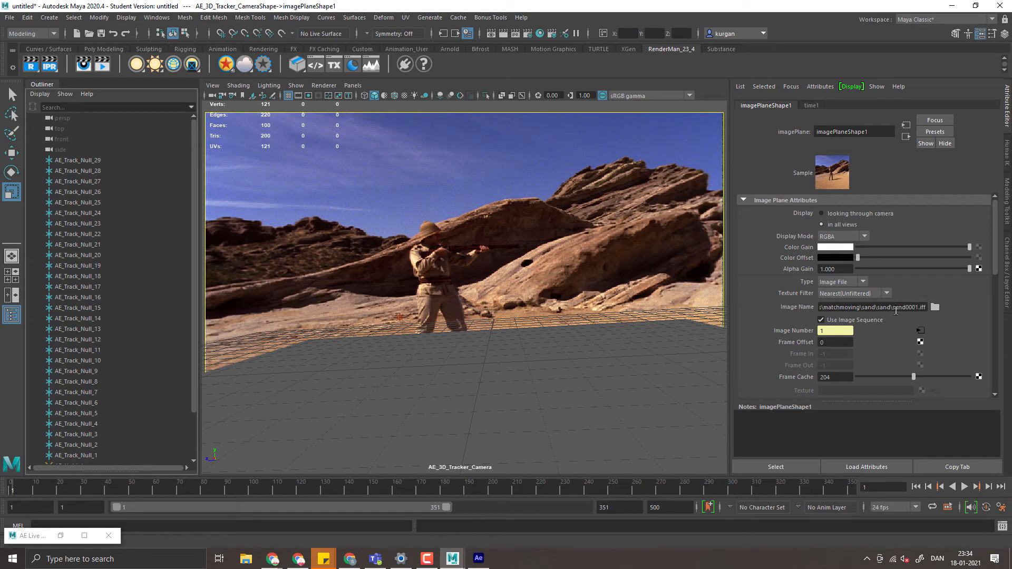
pyautogui.click(935, 306)
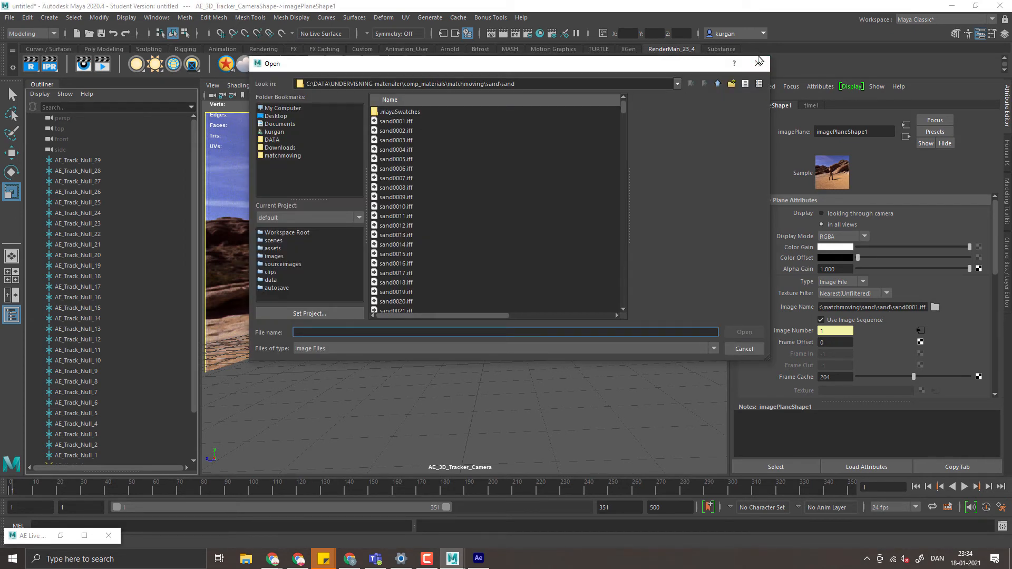
pyautogui.click(759, 62)
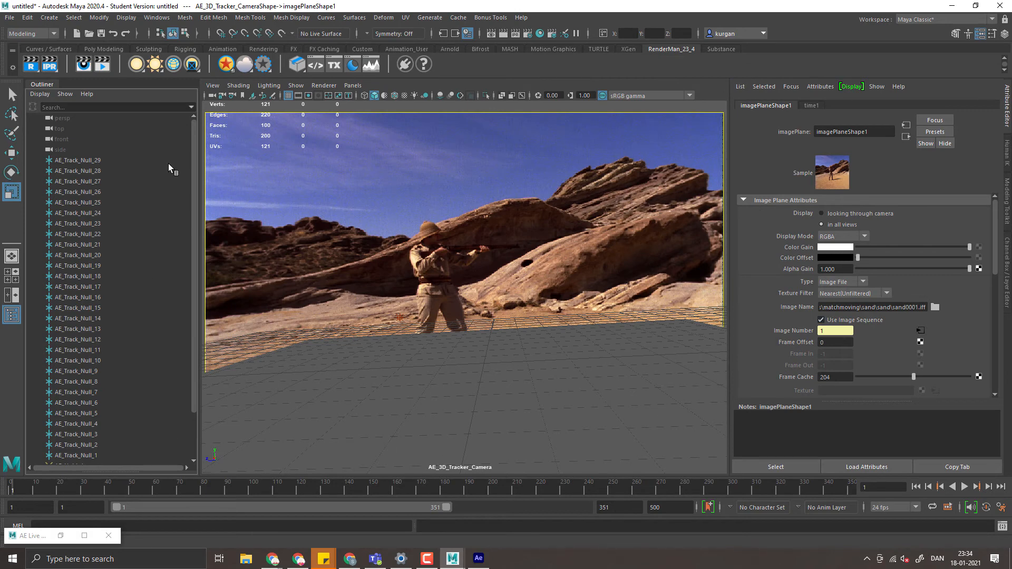
# Step: Open the Dope Sheet for AE_3D_Tracker_Camera and widen its window
pyautogui.scroll(-2, 101, 274)
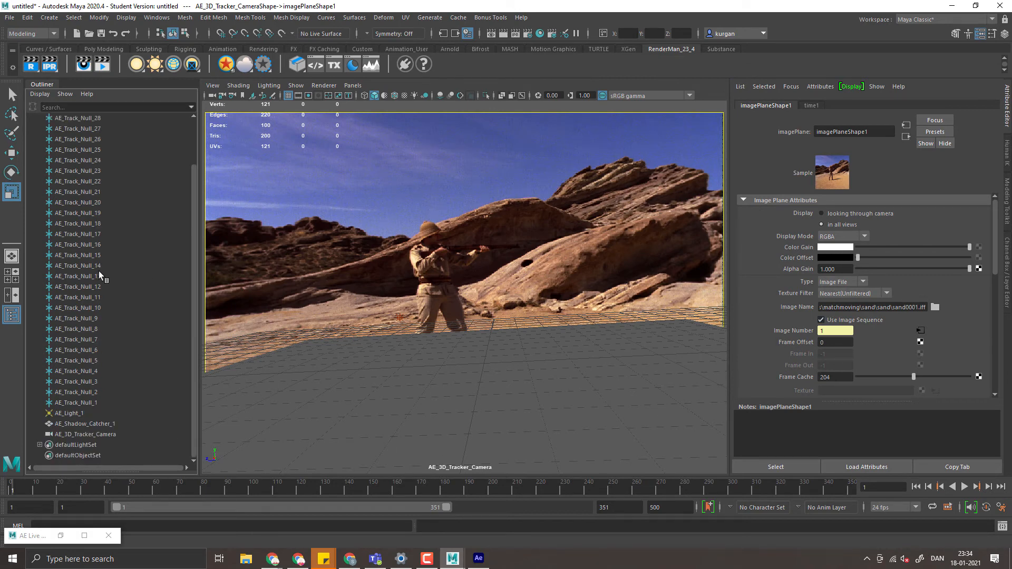
pyautogui.click(84, 435)
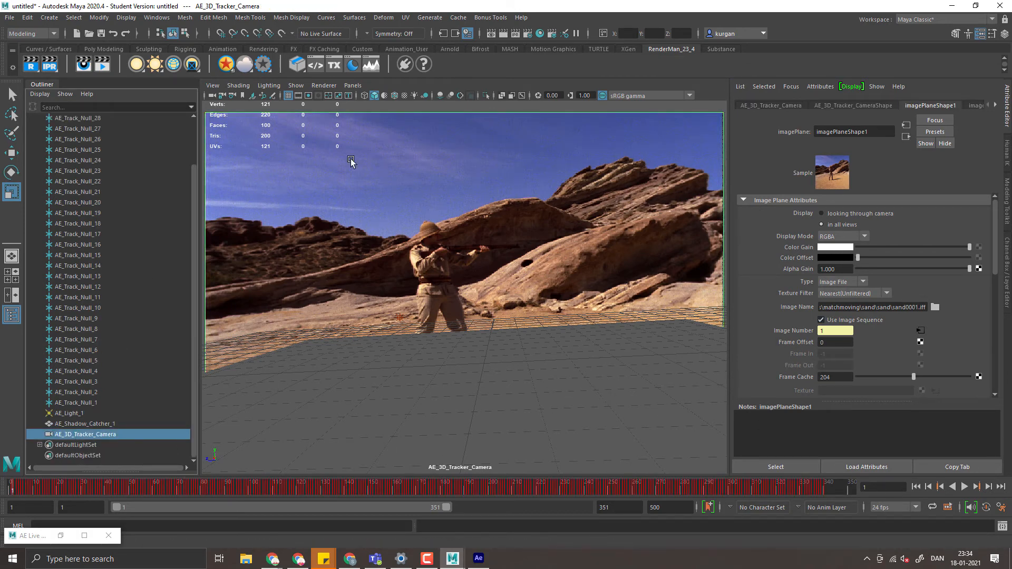
pyautogui.click(156, 17)
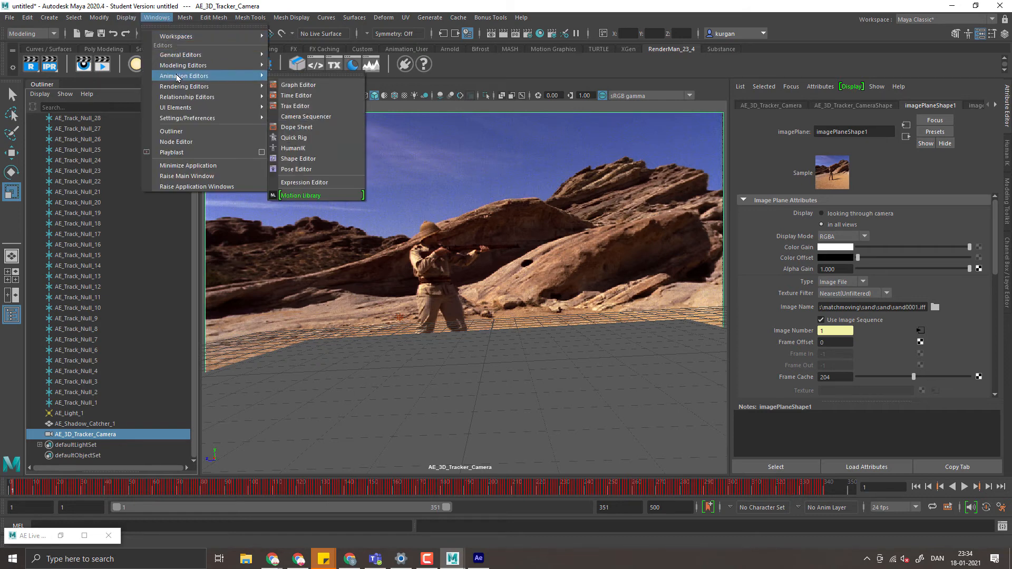
pyautogui.moveTo(177, 67)
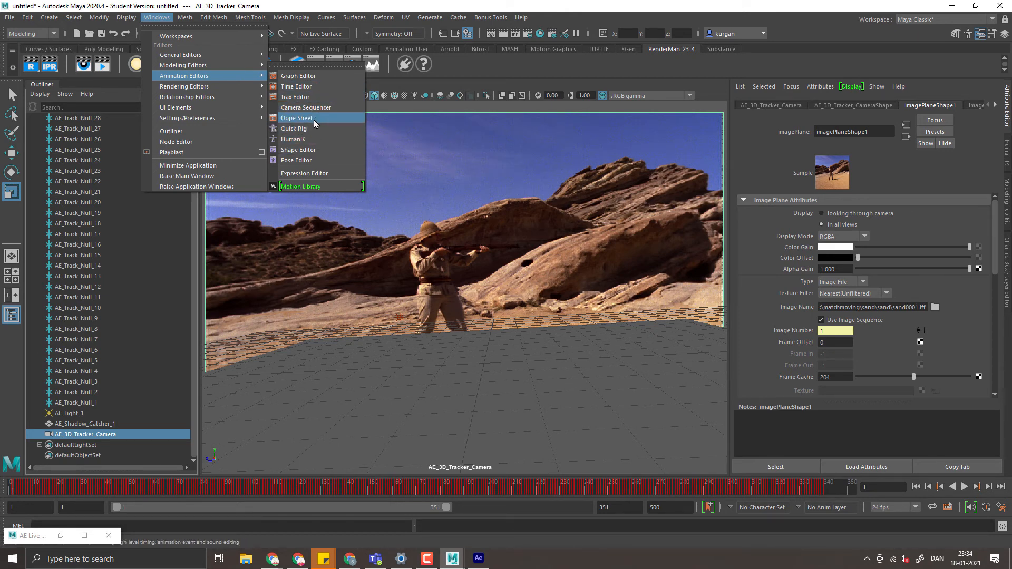
pyautogui.click(297, 118)
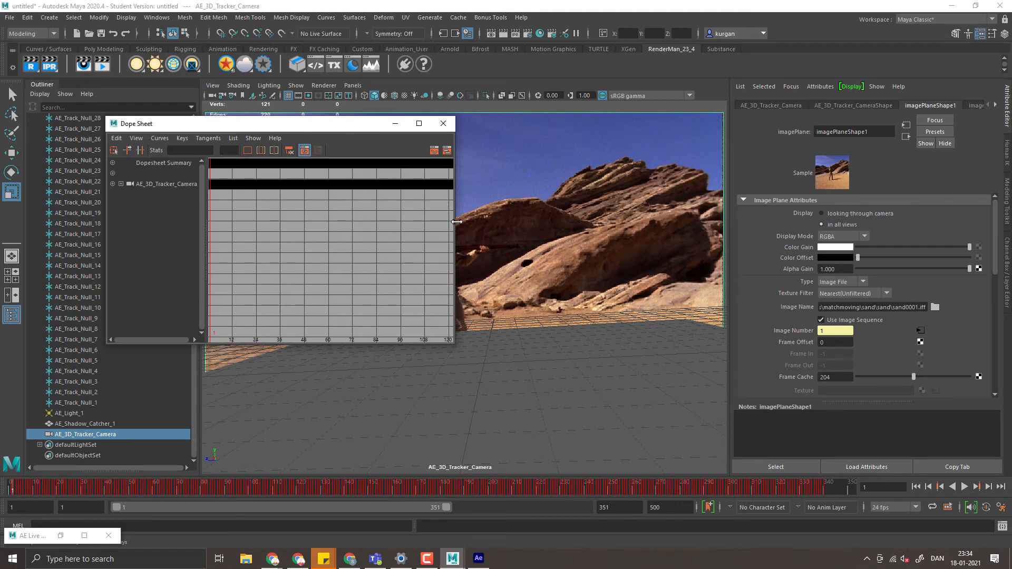
pyautogui.moveTo(456, 222); pyautogui.dragTo(861, 222)
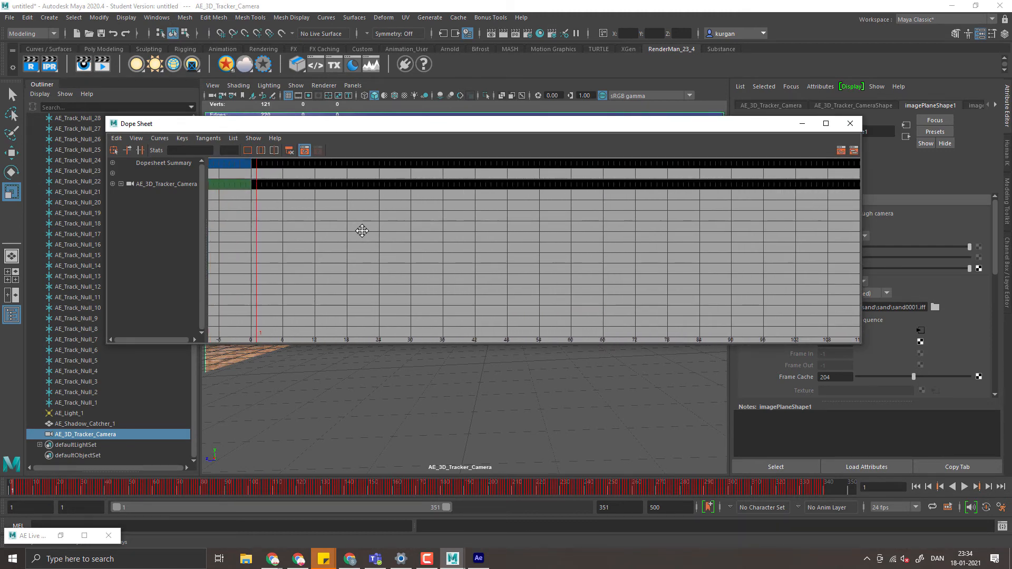
# Step: Examine the start of AE_3D_Tracker_Camera's keys around frames 0 and 1 in the Dope Sheet
pyautogui.moveTo(362, 231); pyautogui.dragTo(592, 258)
pyautogui.moveTo(420, 307); pyautogui.dragTo(593, 296)
pyautogui.moveTo(384, 204); pyautogui.dragTo(710, 275)
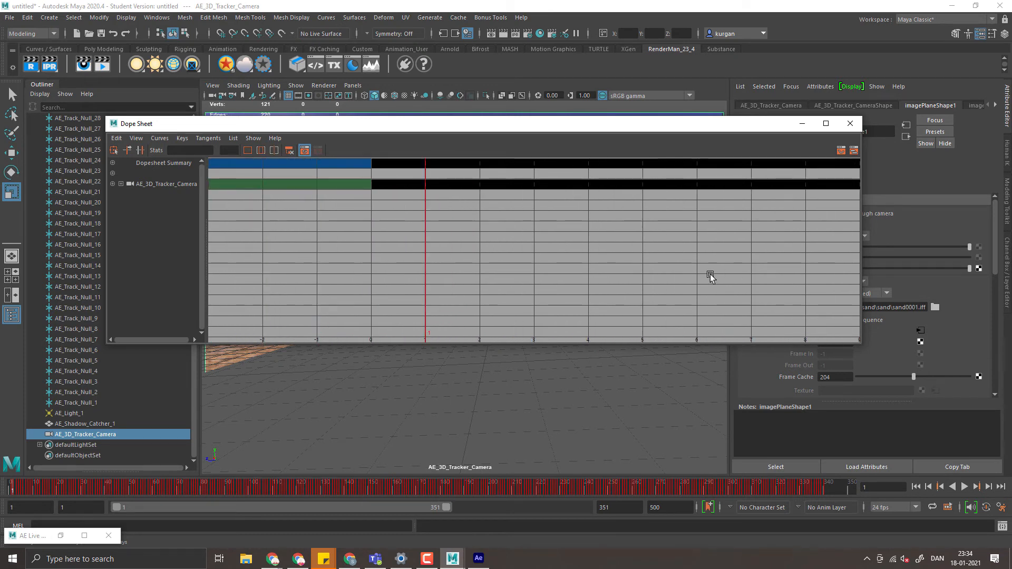
pyautogui.click(455, 185)
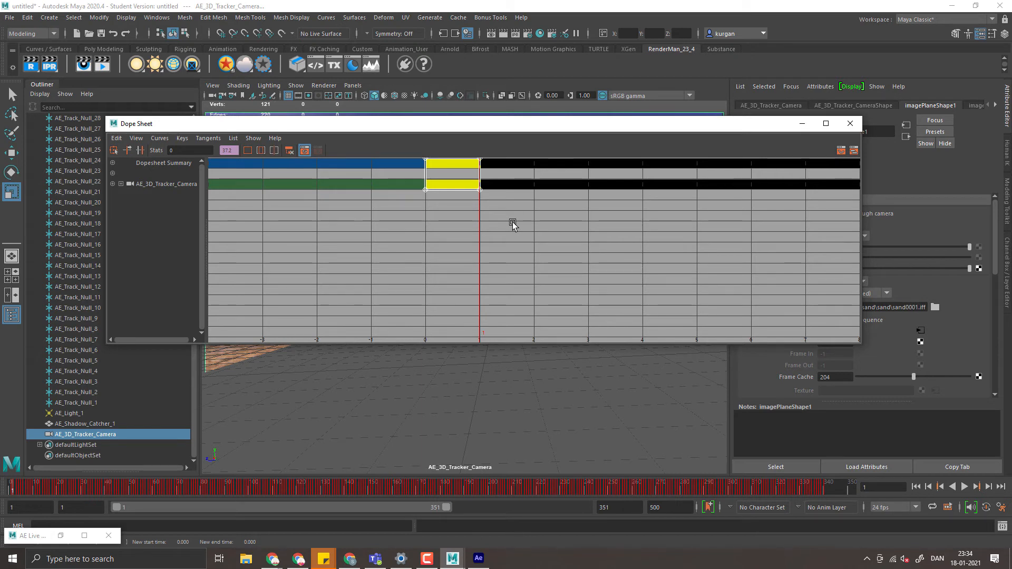
pyautogui.scroll(5, 513, 225)
pyautogui.scroll(-4, 513, 225)
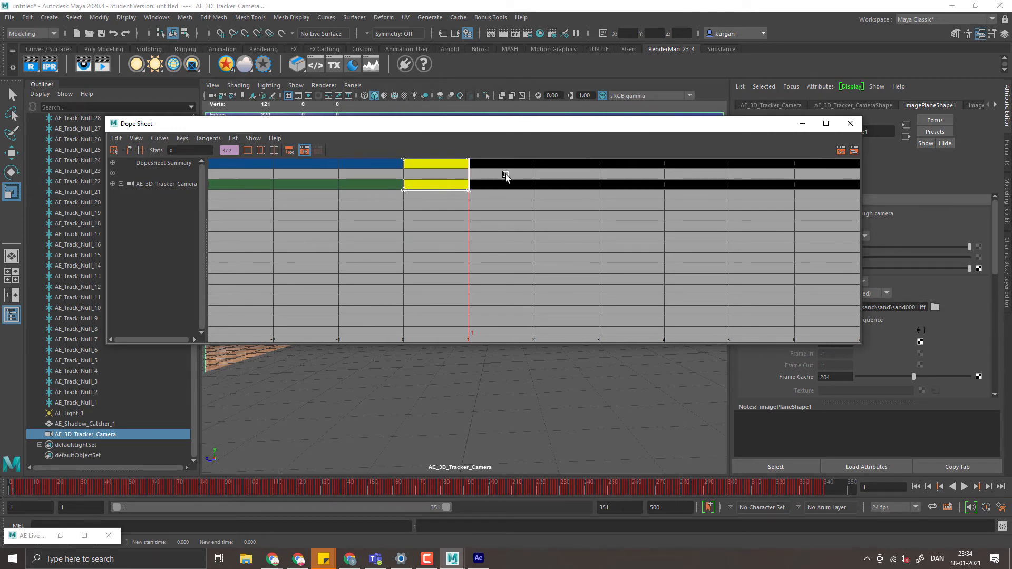
pyautogui.press('f')
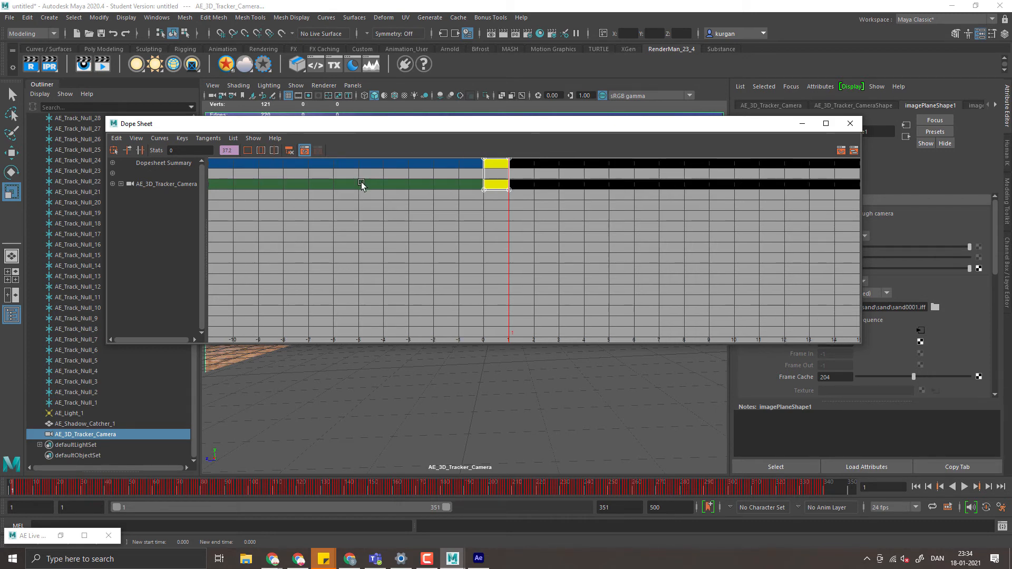
# Step: Select all of AE_3D_Tracker_Camera's keys in the Dope Sheet, shift them forward one frame to start at frame 1, and close the editor
pyautogui.moveTo(593, 125); pyautogui.dragTo(437, 127)
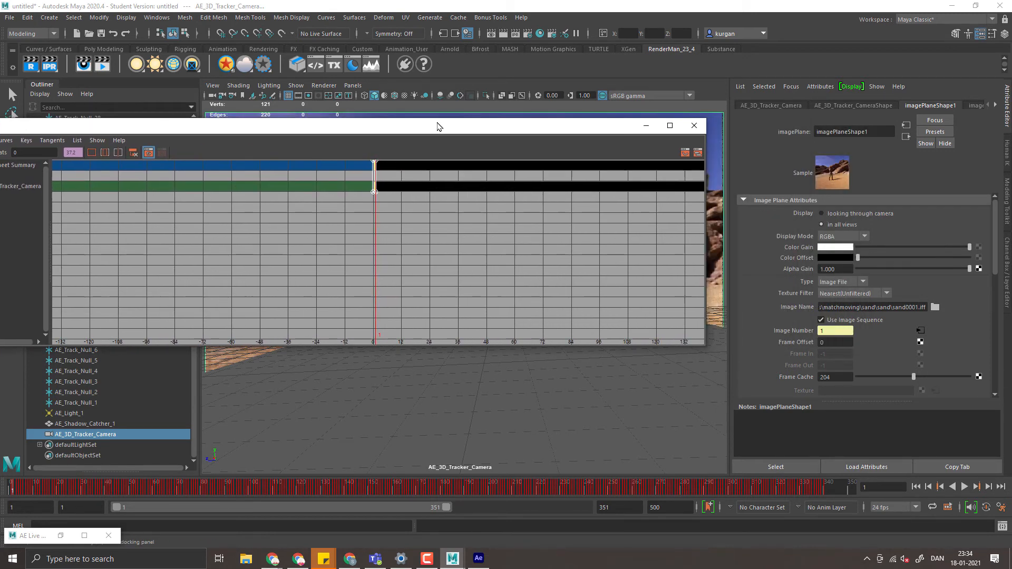
pyautogui.scroll(-10, 454, 215)
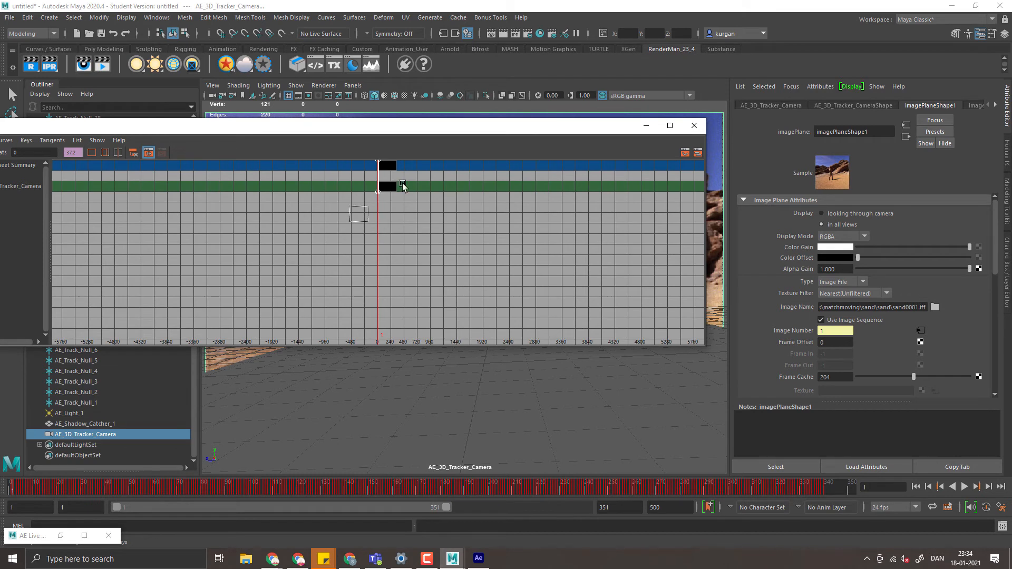
pyautogui.click(458, 163)
pyautogui.moveTo(360, 227); pyautogui.dragTo(421, 169)
pyautogui.scroll(7, 359, 218)
pyautogui.scroll(15, 358, 218)
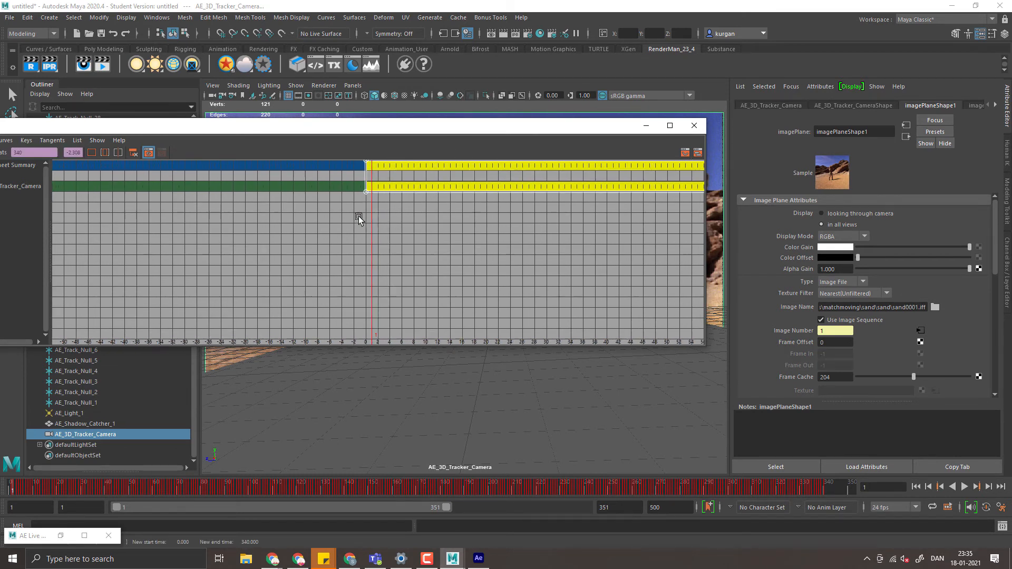
pyautogui.moveTo(221, 189); pyautogui.dragTo(247, 187)
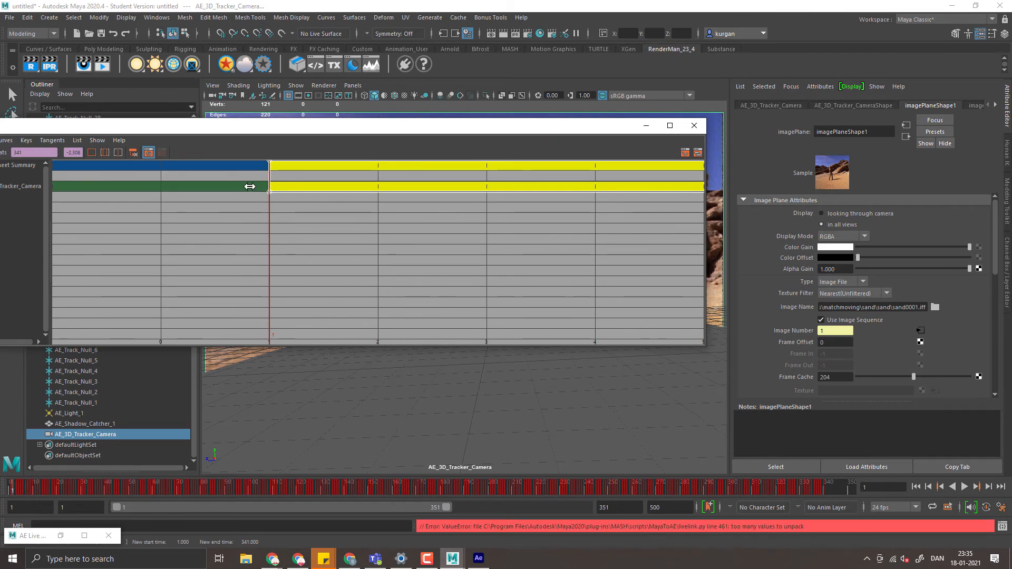
pyautogui.click(693, 125)
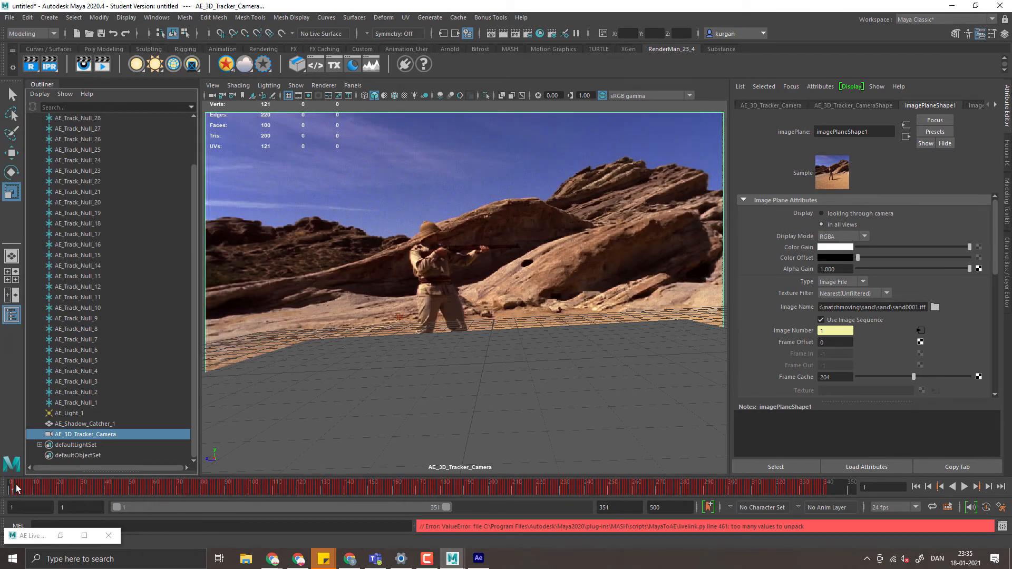
# Step: Check the camera match by scrubbing to frame 272, selecting the track nulls on the hillside, playing onward, and stopping at frame 320
pyautogui.moveTo(15, 488); pyautogui.dragTo(666, 490)
pyautogui.moveTo(642, 152); pyautogui.dragTo(495, 219)
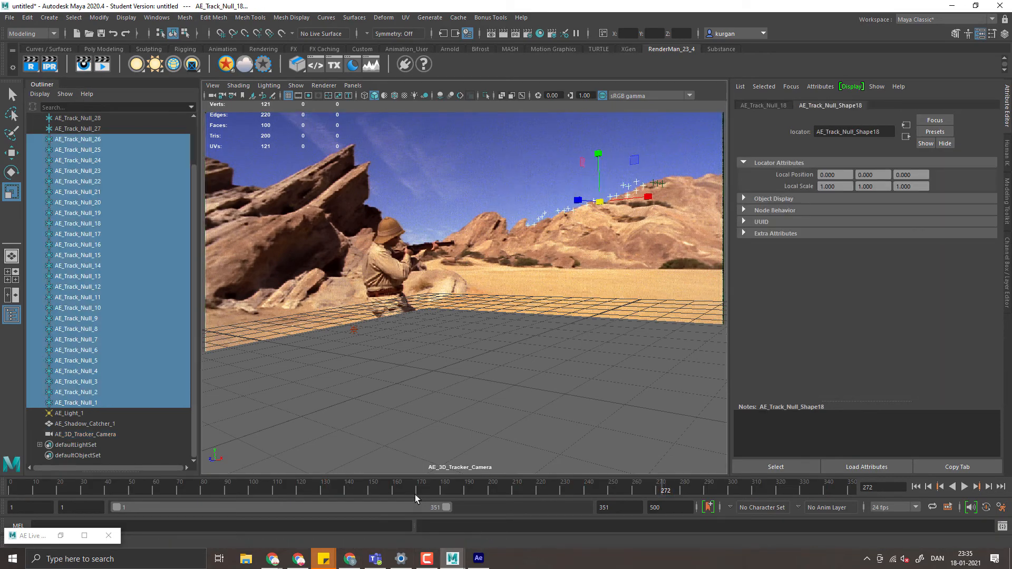
pyautogui.hotkey('alt', 'v')
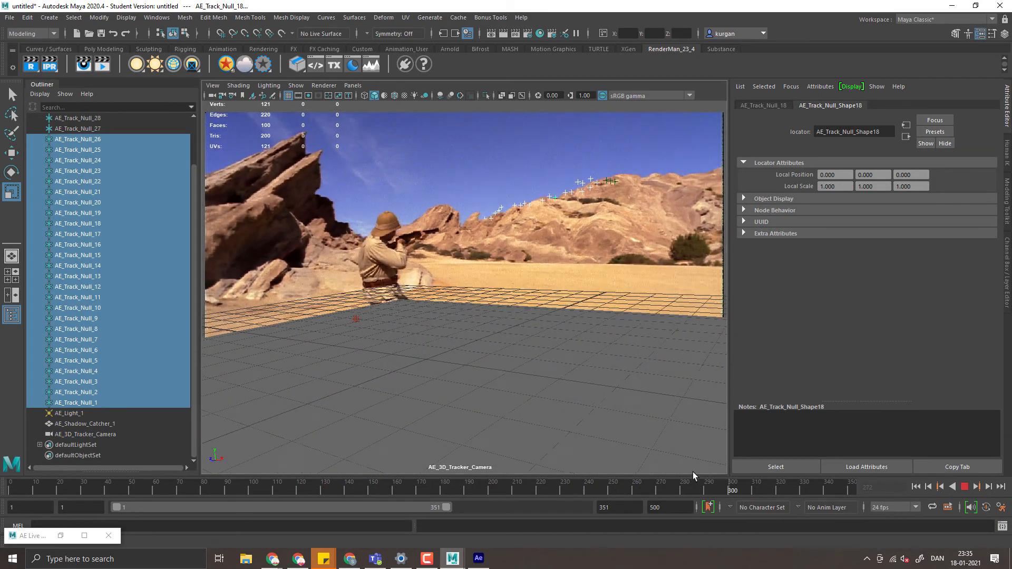
pyautogui.click(780, 490)
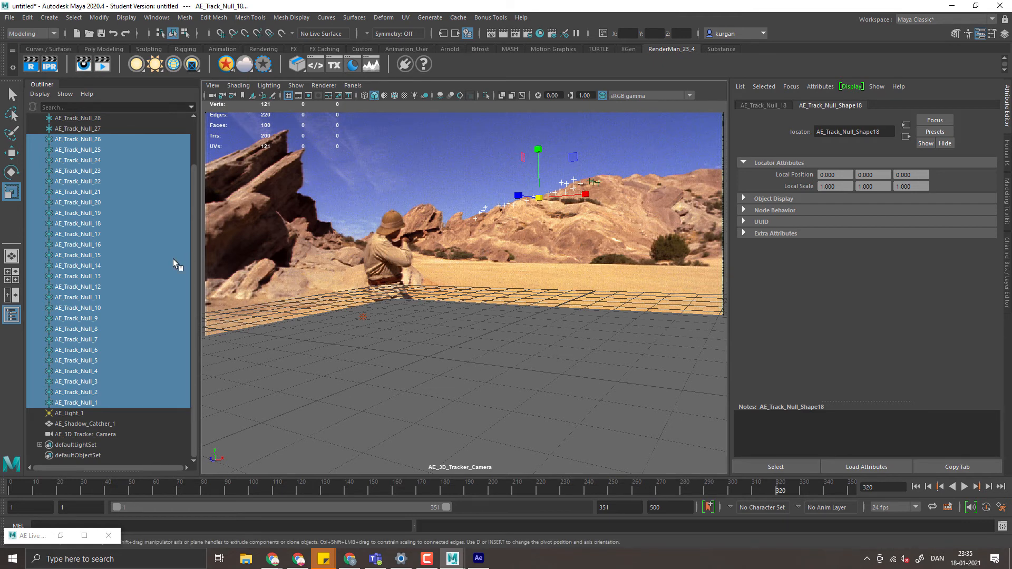
# Step: Select AE_3D_Tracker_Camera and show its lens and film back attributes
pyautogui.click(211, 85)
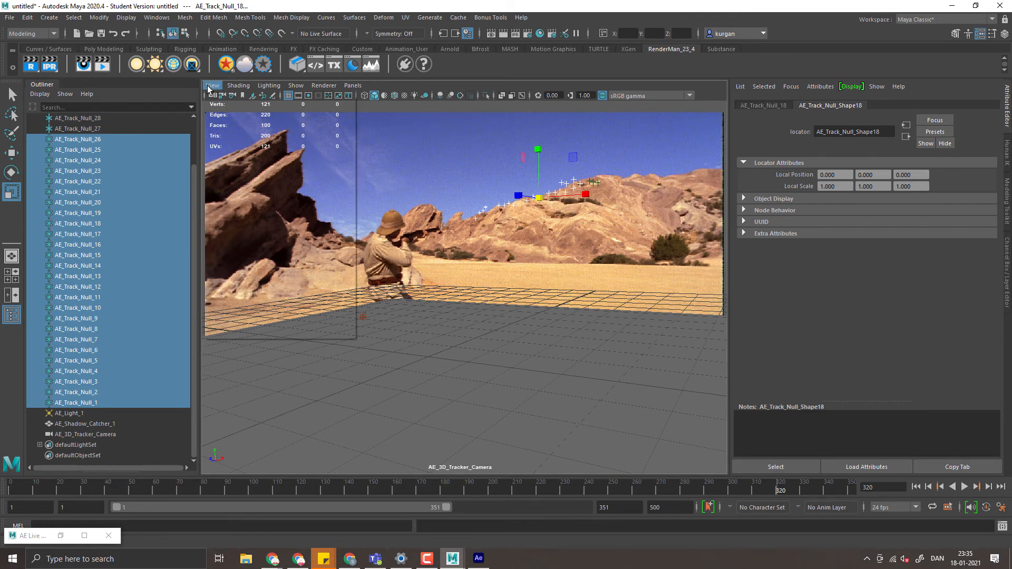
pyautogui.click(82, 435)
pyautogui.scroll(5, 887, 228)
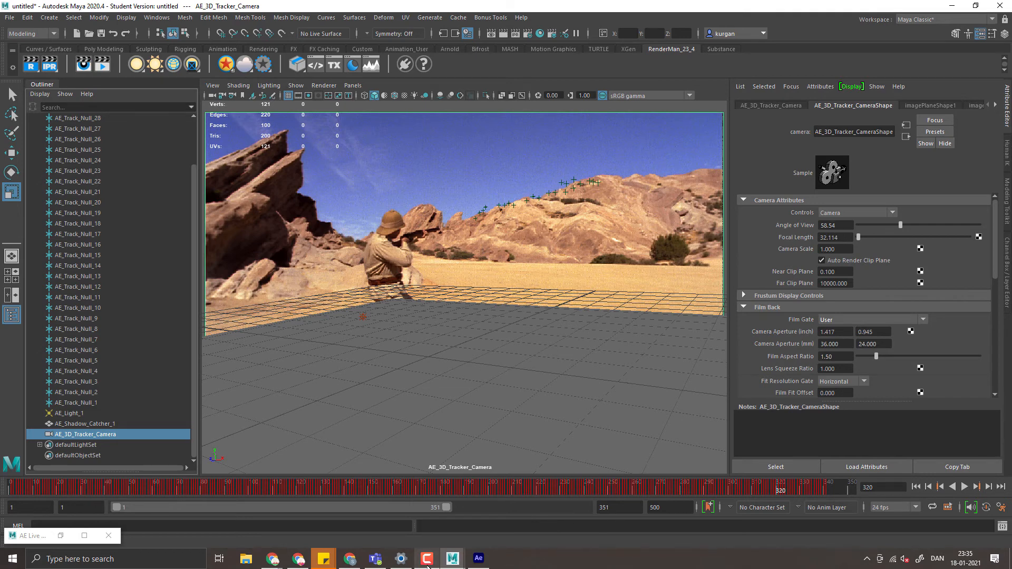
# Step: Switch to After Effects and inspect the sand composition and its sand[0001-0341].iff layer, then return to the composition view
pyautogui.click(478, 558)
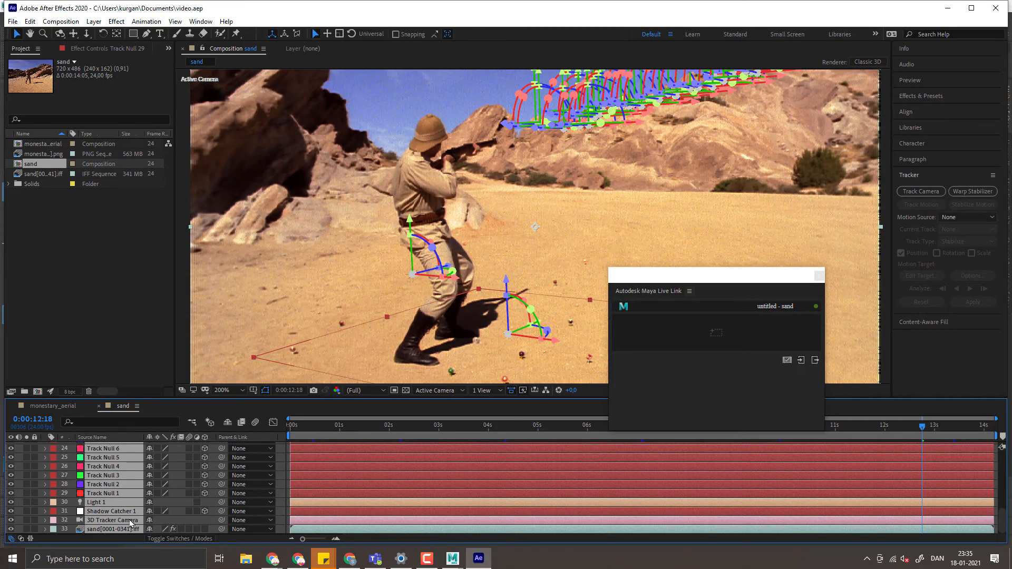
pyautogui.click(88, 372)
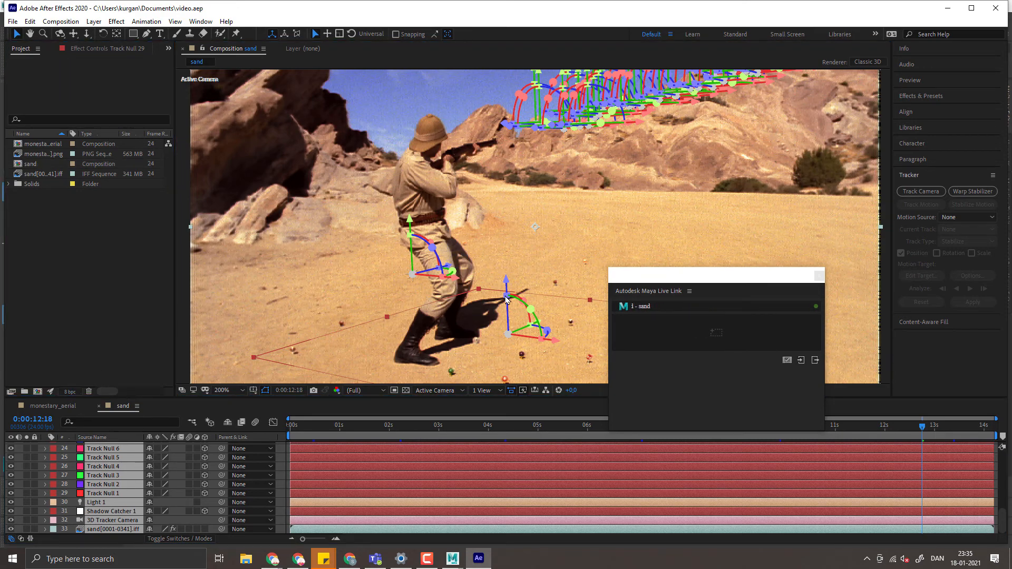
pyautogui.click(508, 336)
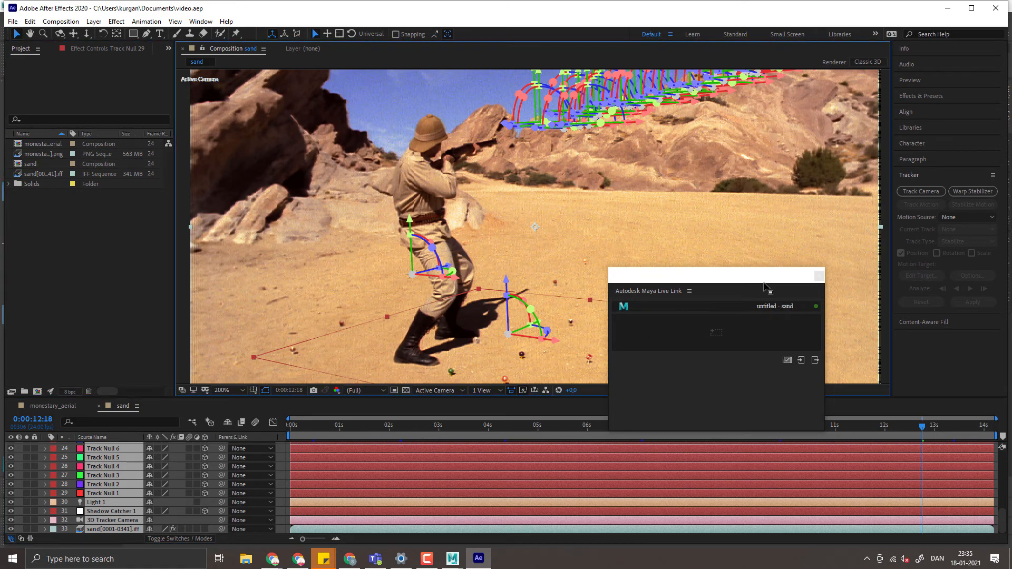
pyautogui.click(84, 166)
pyautogui.click(84, 165)
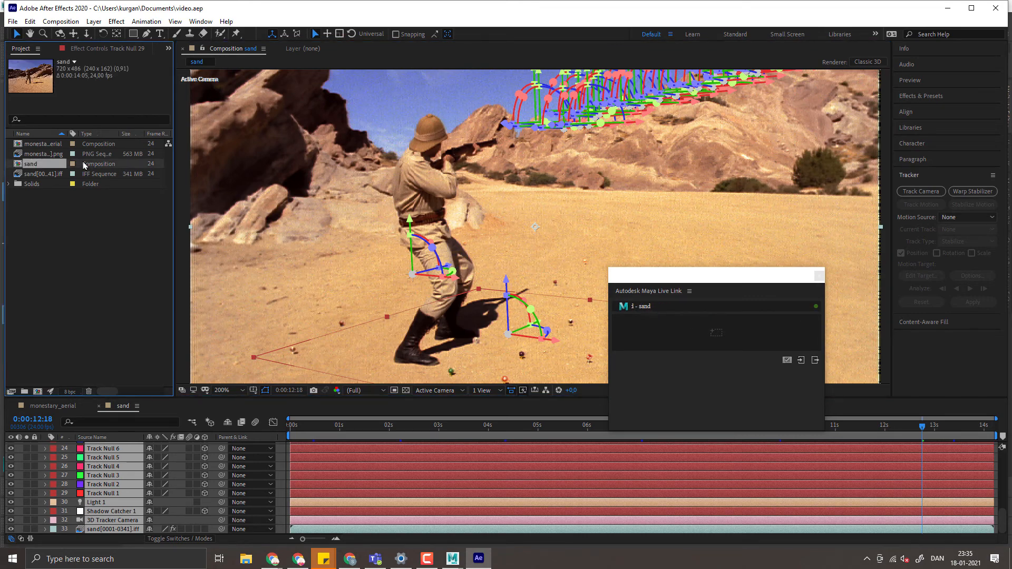
pyautogui.click(295, 217)
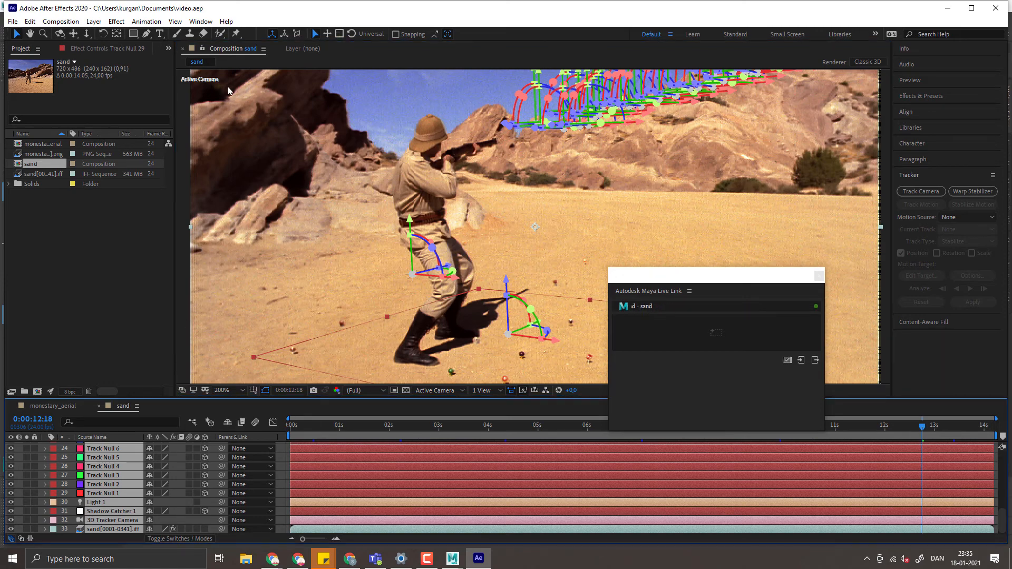
pyautogui.doubleClick(263, 210)
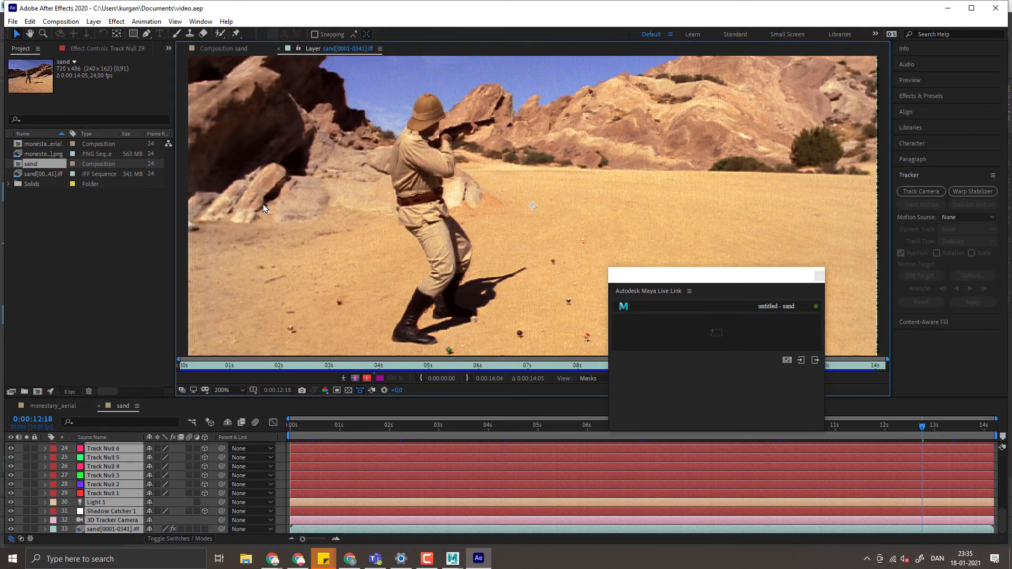
pyautogui.click(225, 49)
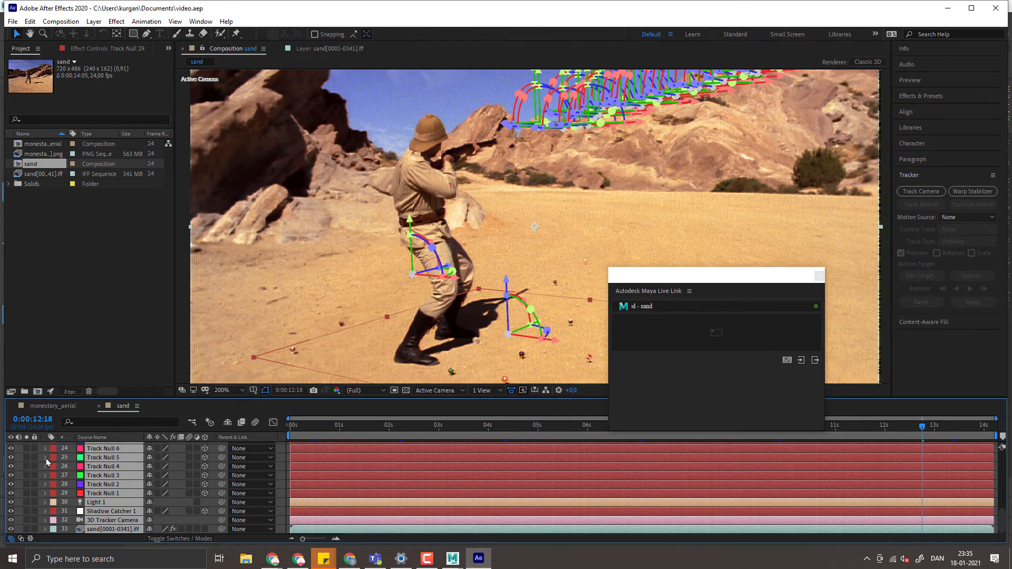
# Step: Check the Effect Controls of Track Null 29 and reposition the Autodesk Maya Live Link window over the composition view
pyautogui.scroll(8, 107, 464)
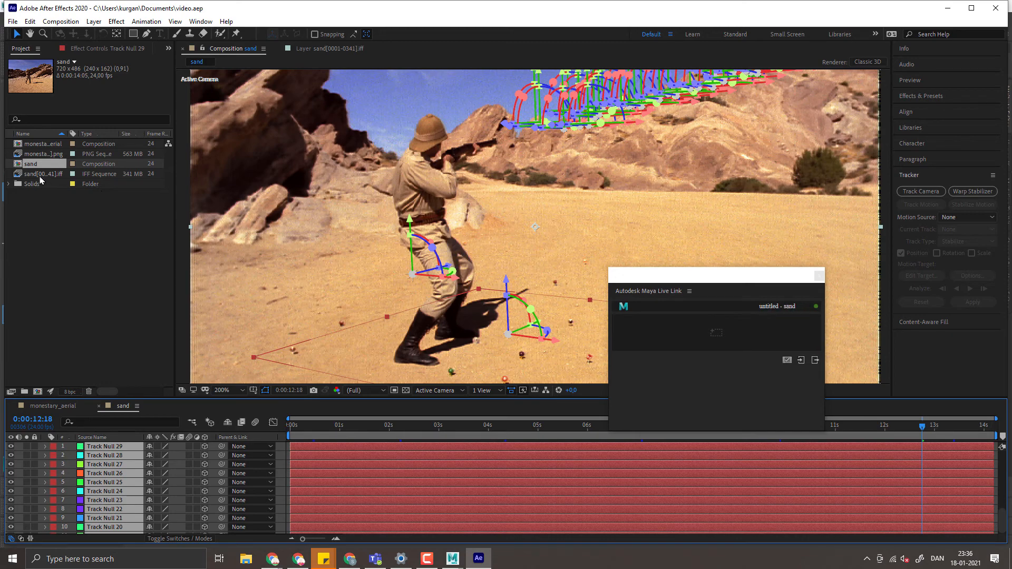
pyautogui.click(64, 264)
pyautogui.click(80, 47)
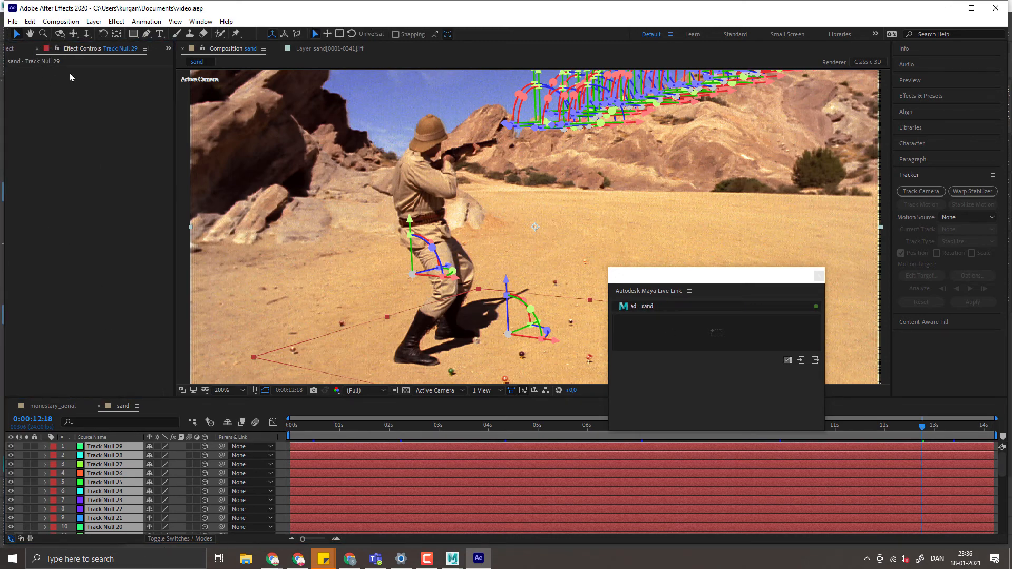
pyautogui.click(560, 403)
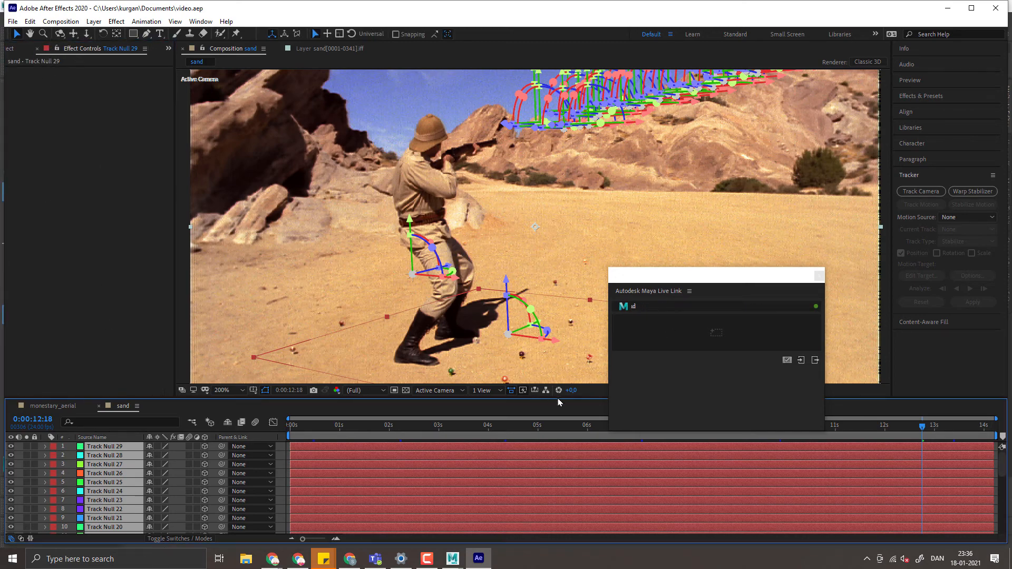
pyautogui.click(519, 337)
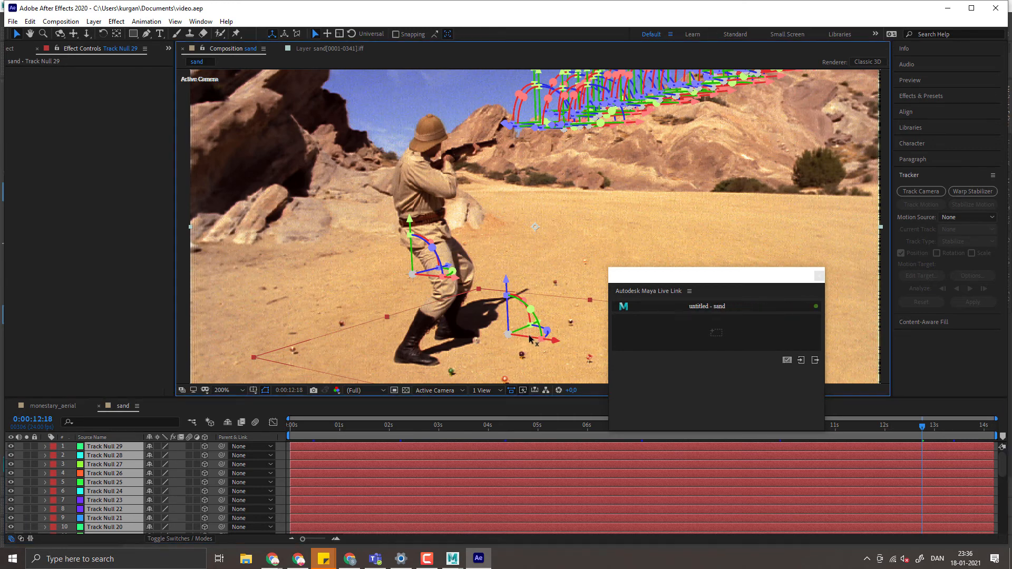
pyautogui.click(755, 274)
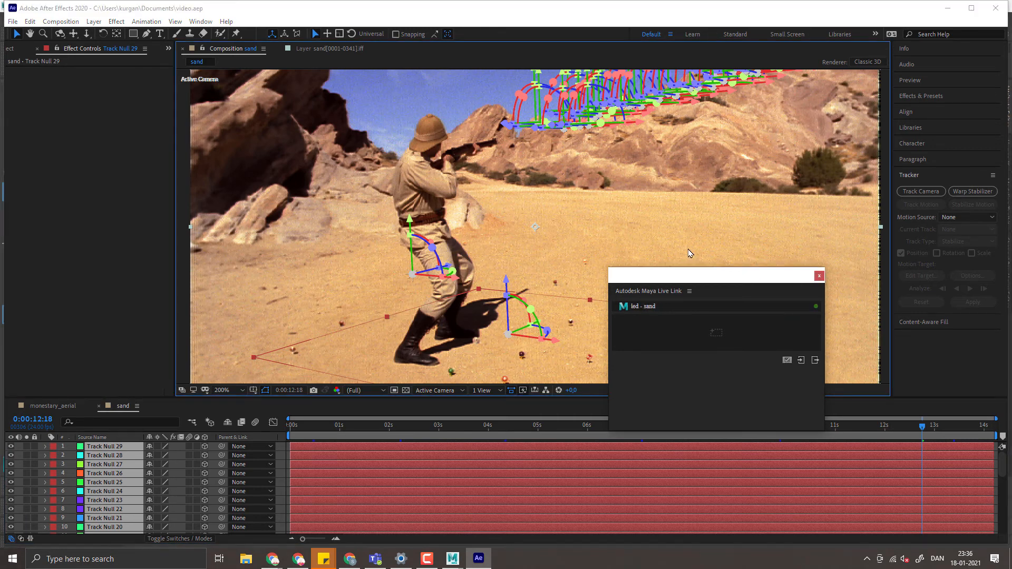
pyautogui.moveTo(755, 274); pyautogui.dragTo(700, 259)
pyautogui.click(264, 99)
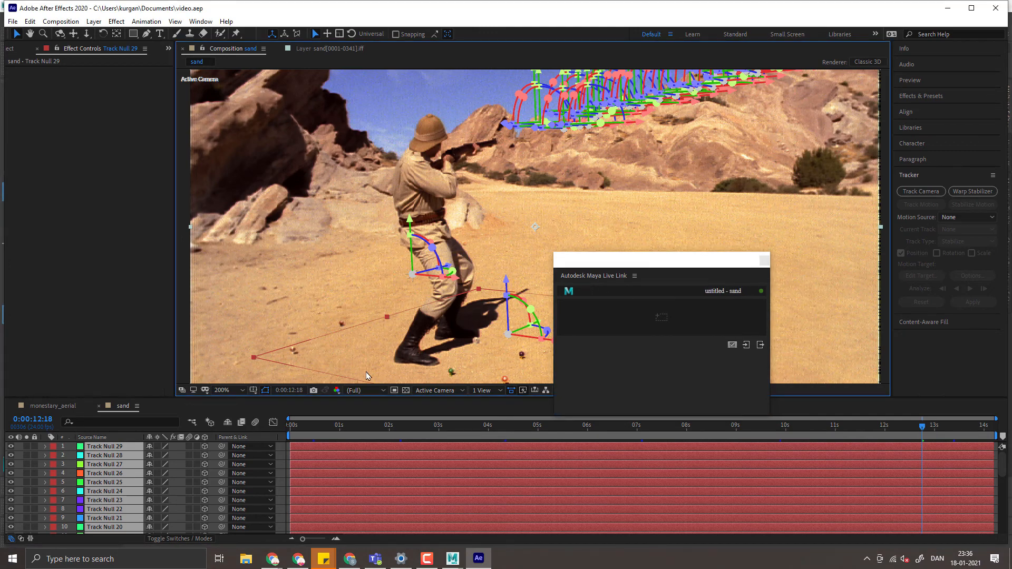
# Step: Expand the properties of all layers and open the Camera Settings of the 3D Tracker Camera layer
pyautogui.click(43, 483)
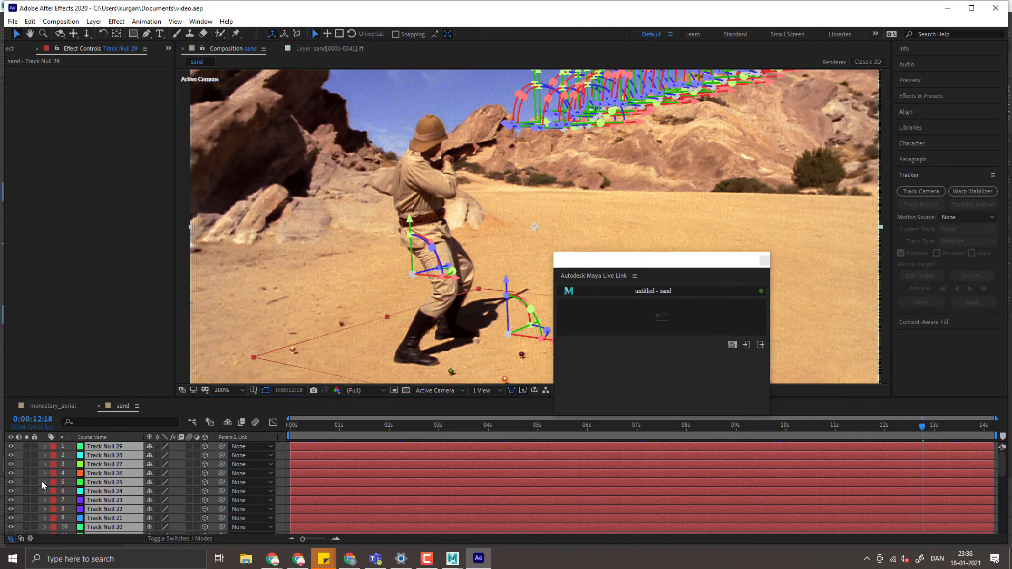
pyautogui.click(44, 474)
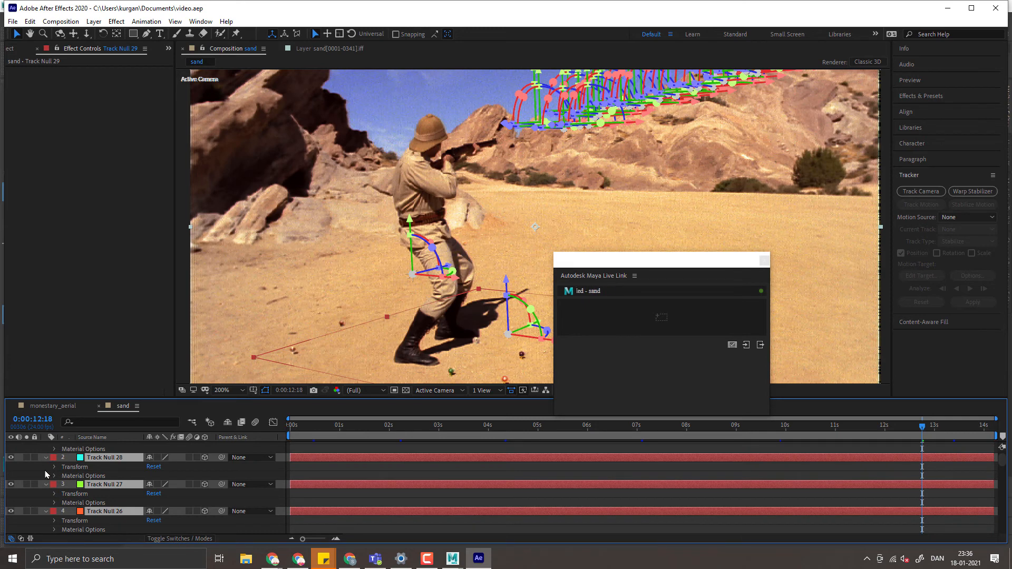
pyautogui.click(45, 475)
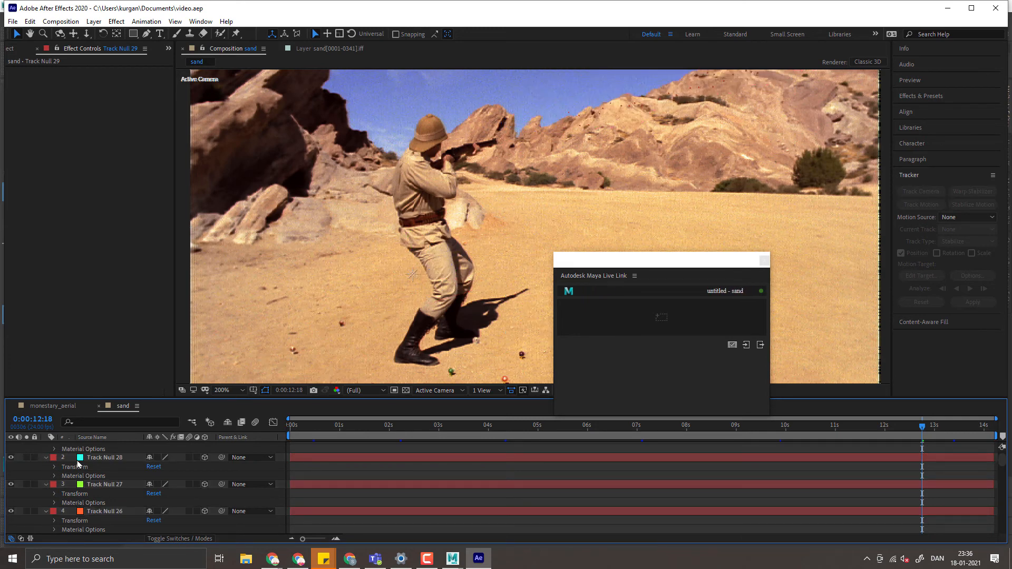
pyautogui.scroll(-10, 125, 505)
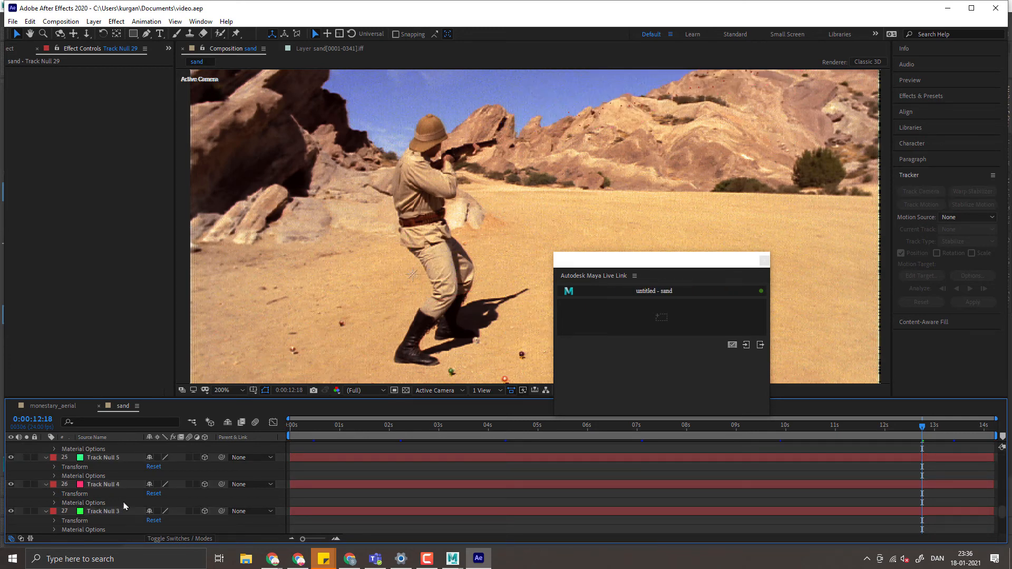
pyautogui.scroll(-7, 125, 506)
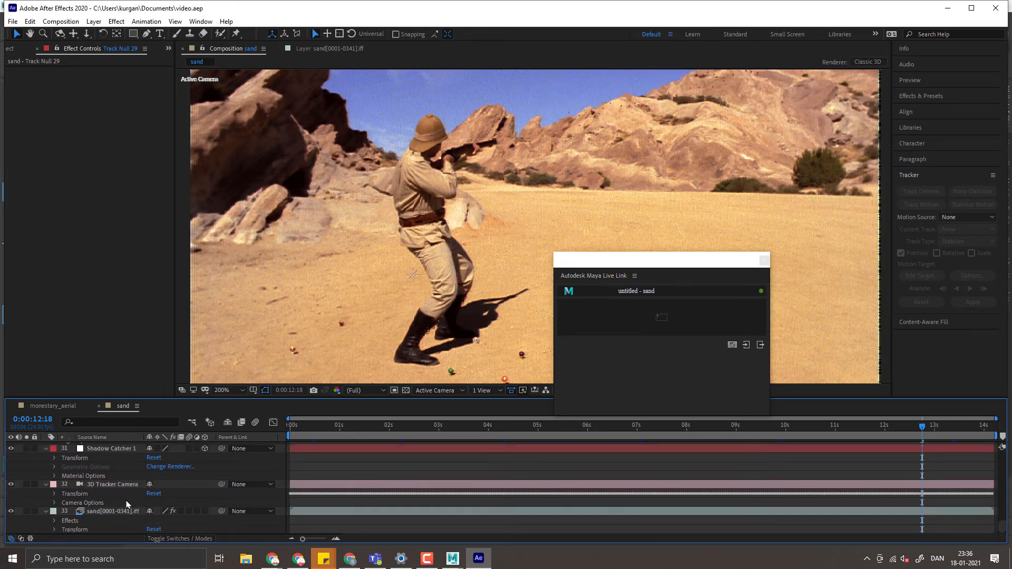
pyautogui.click(105, 484)
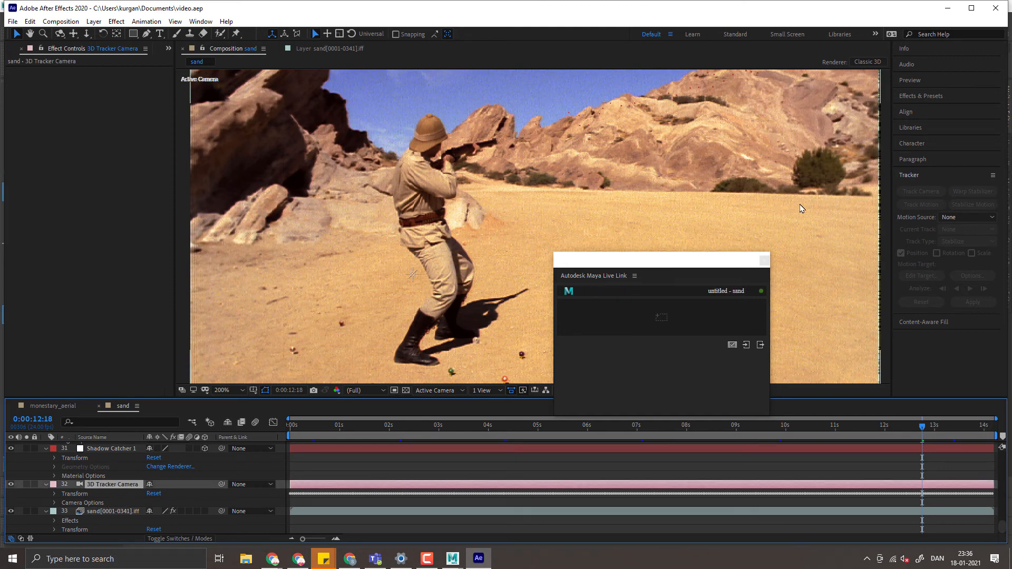
pyautogui.doubleClick(105, 486)
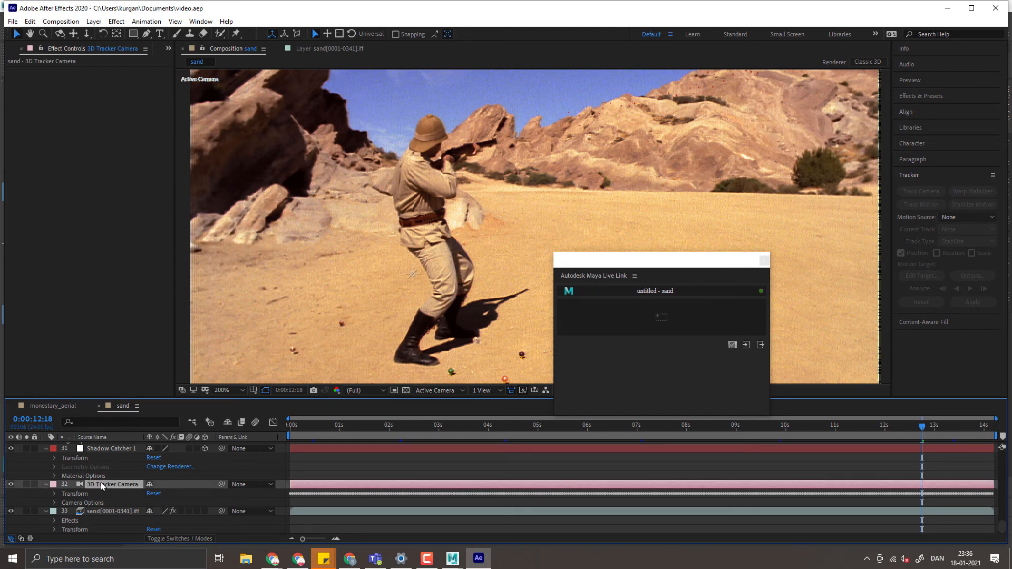
pyautogui.moveTo(865, 352); pyautogui.dragTo(361, 170)
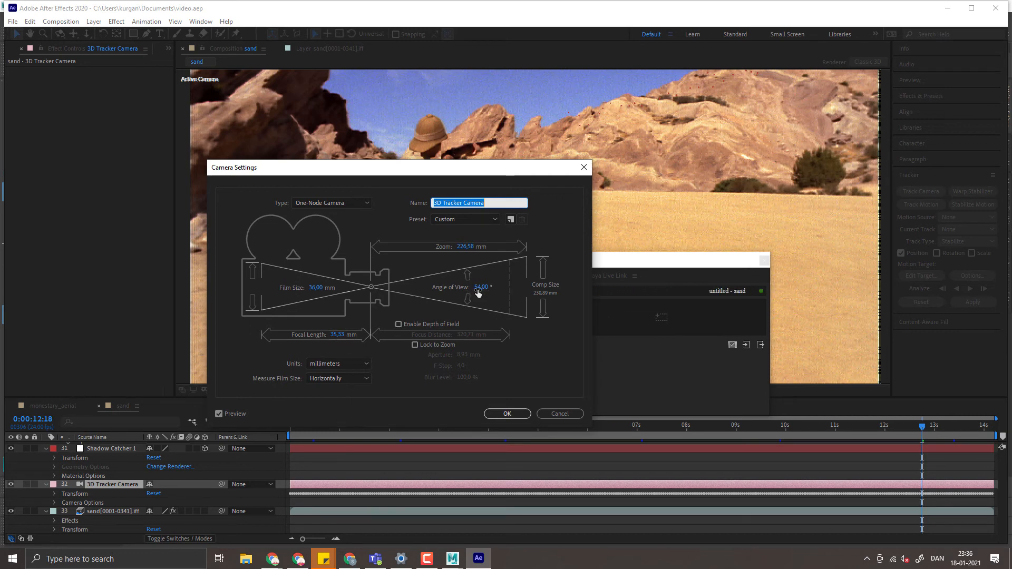
# Step: Switch to Maya and play and scrub the shot to check how AE_Track_Null_8 follows the background footage
pyautogui.moveTo(454, 562)
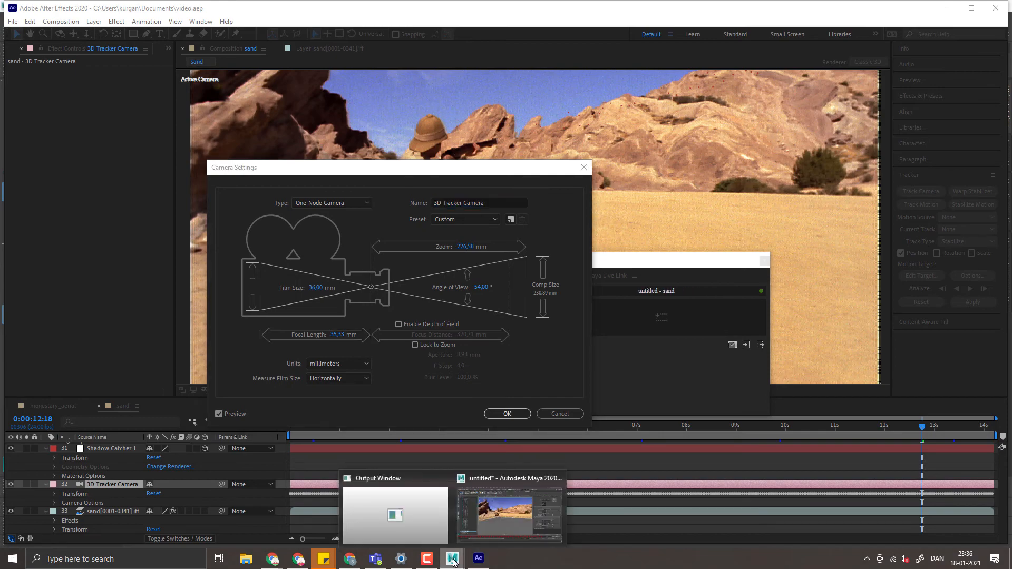
pyautogui.click(510, 514)
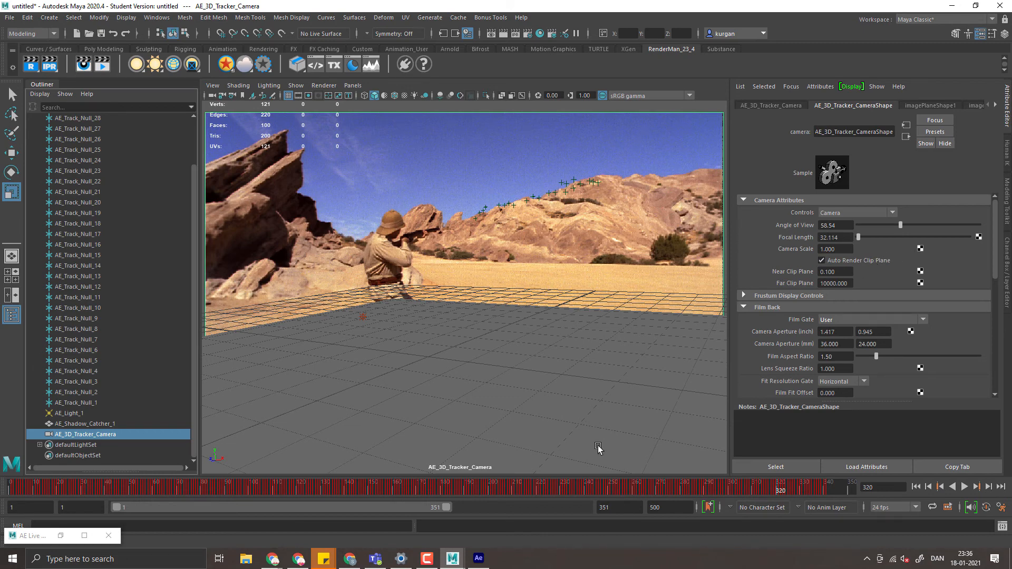
pyautogui.hotkey('alt', 'v')
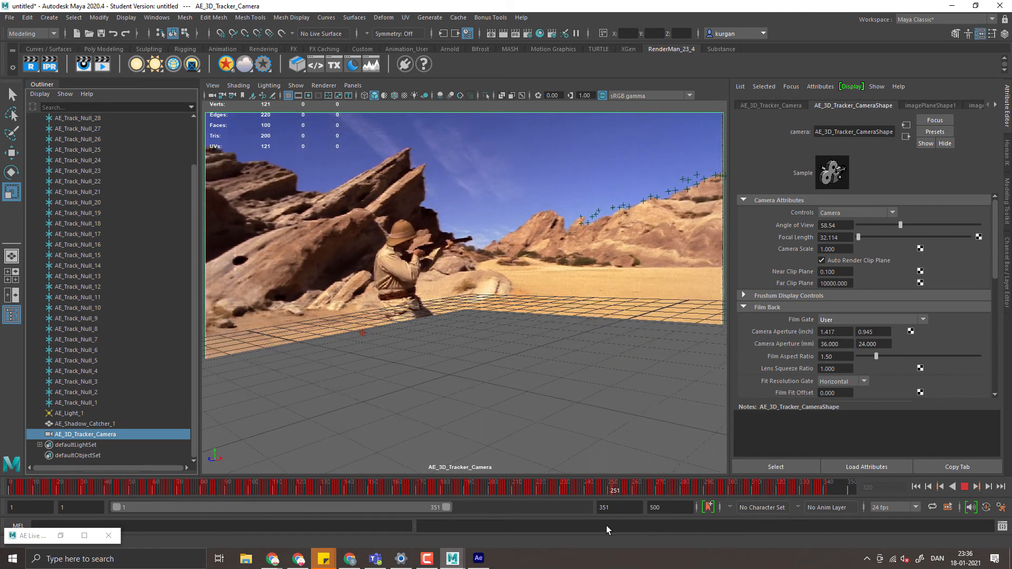
pyautogui.press('Escape')
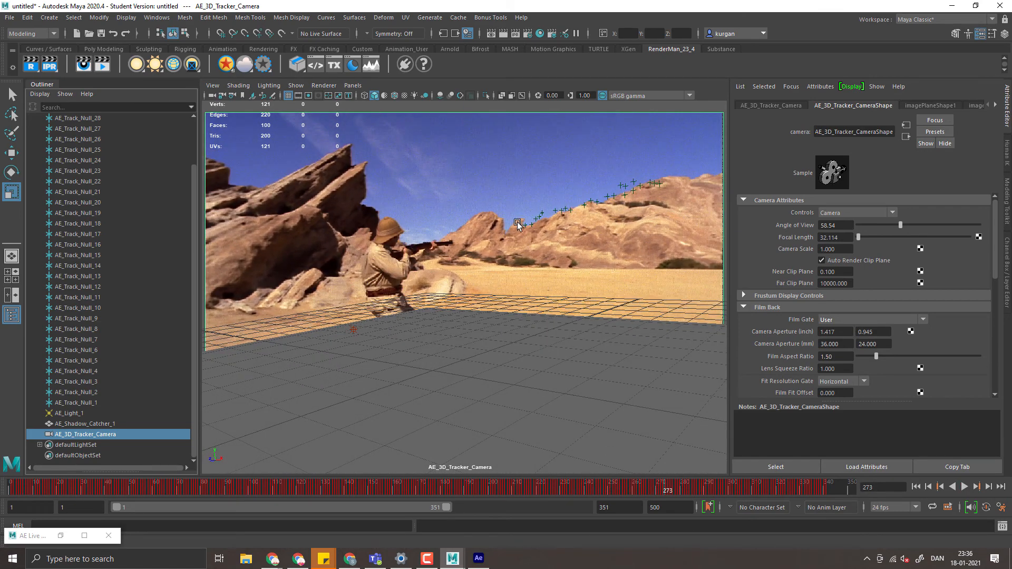
pyautogui.moveTo(518, 223); pyautogui.dragTo(528, 243)
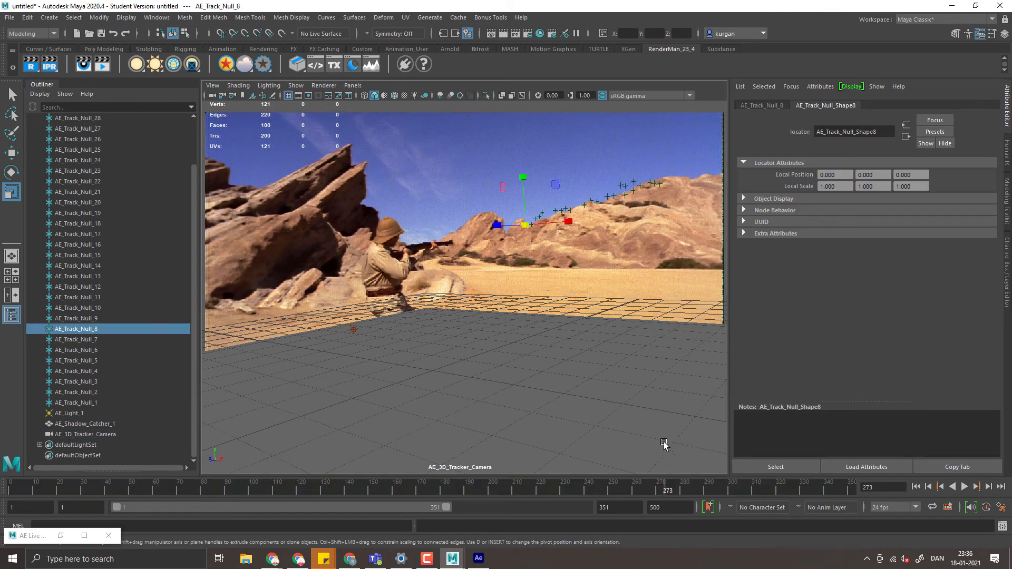
pyautogui.press('q')
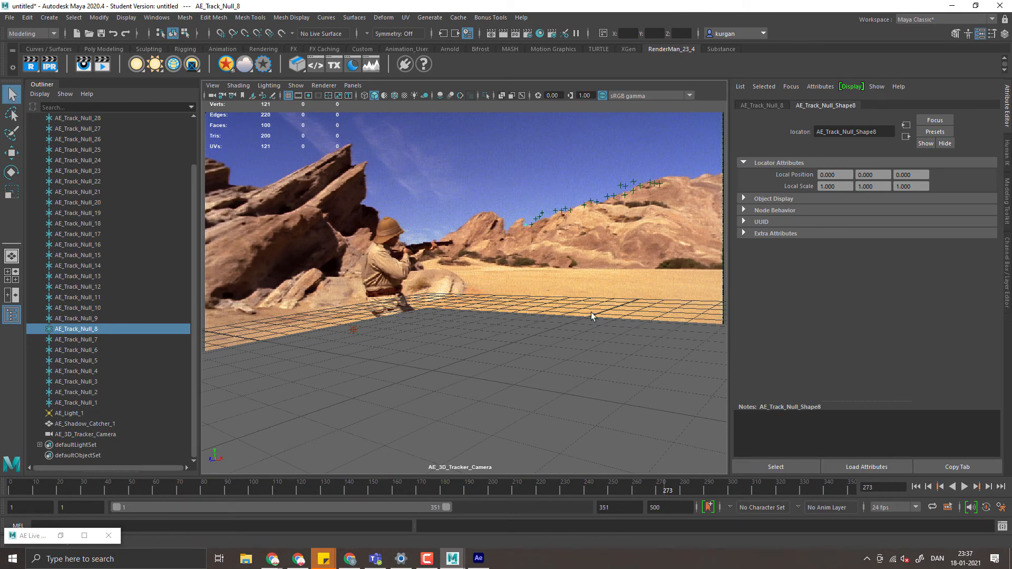
pyautogui.moveTo(715, 488); pyautogui.dragTo(662, 467)
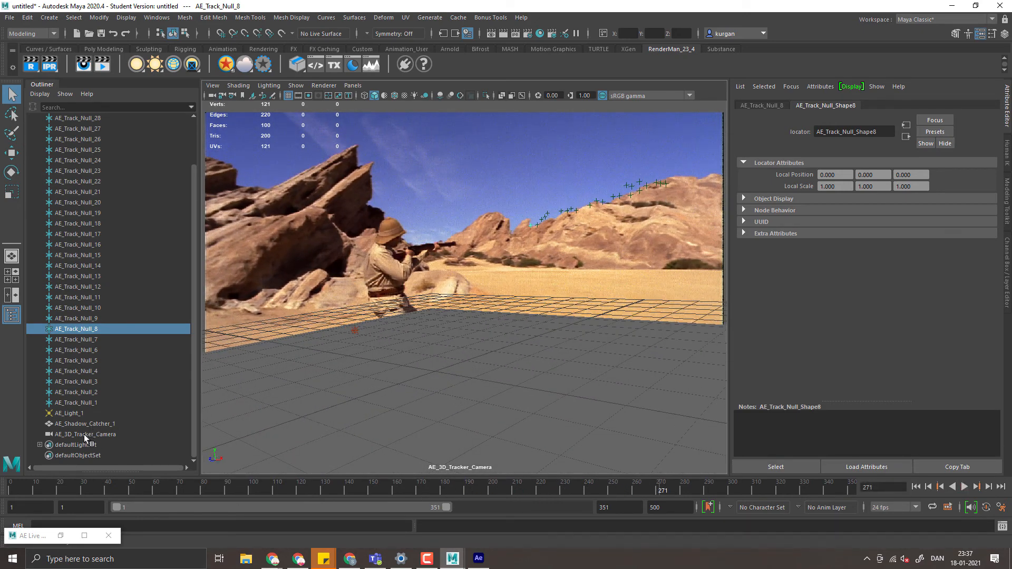
# Step: Check the After Effects camera settings, return to Maya and set AE_3D_Tracker_Camera's angle of view to 54
pyautogui.click(478, 558)
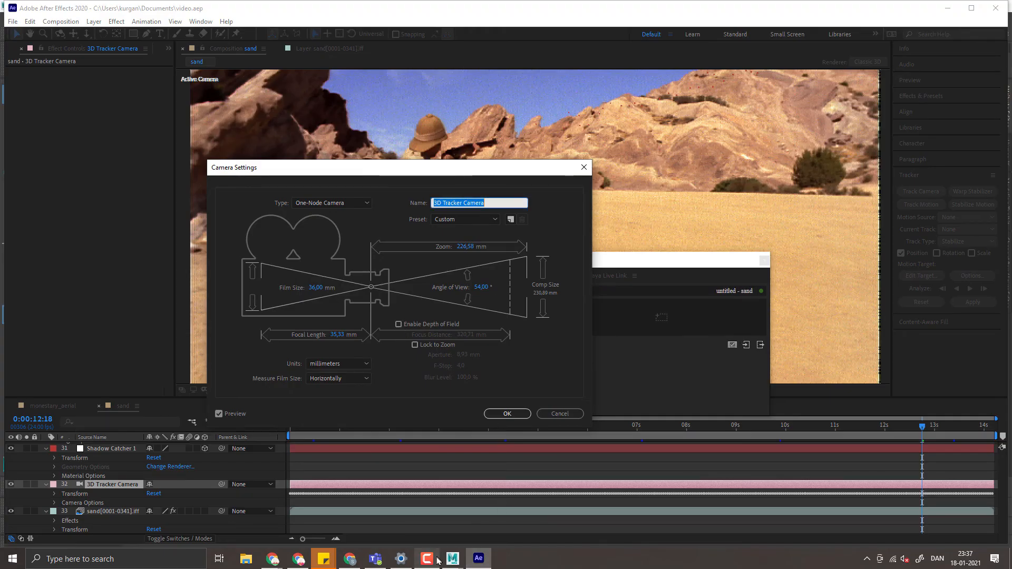
pyautogui.moveTo(452, 558)
pyautogui.click(483, 493)
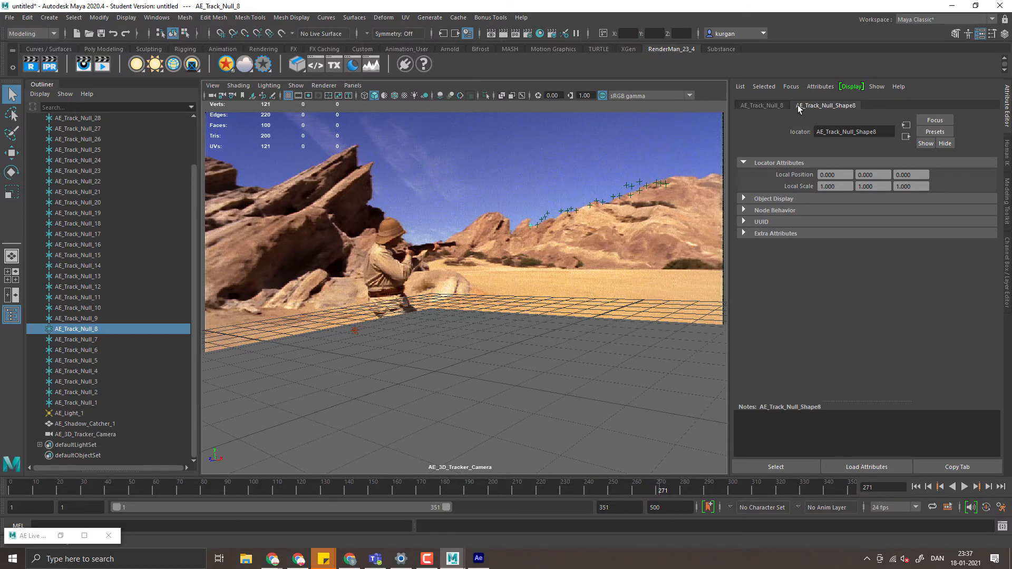
pyautogui.click(84, 435)
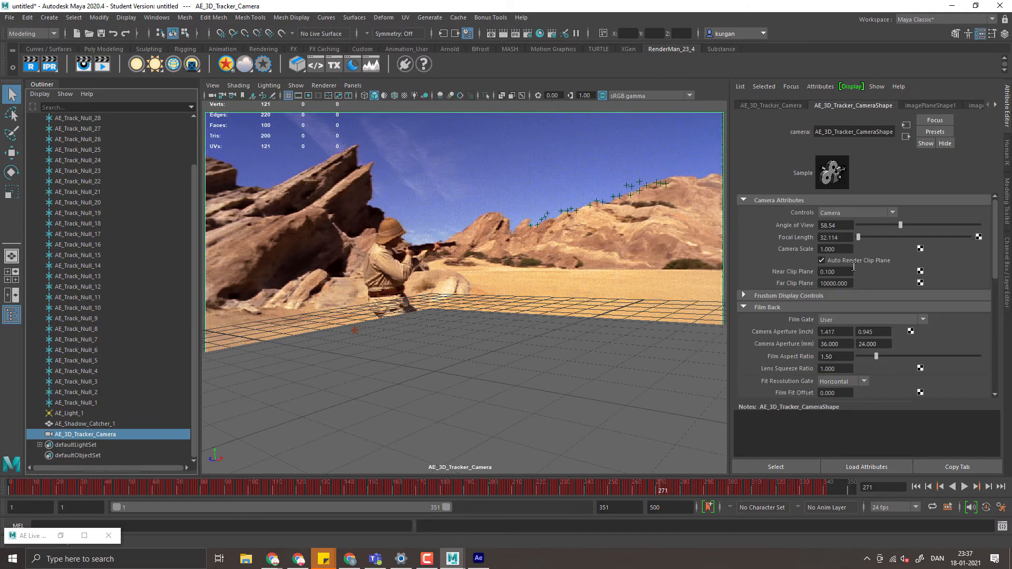
pyautogui.click(841, 224)
pyautogui.press('Return')
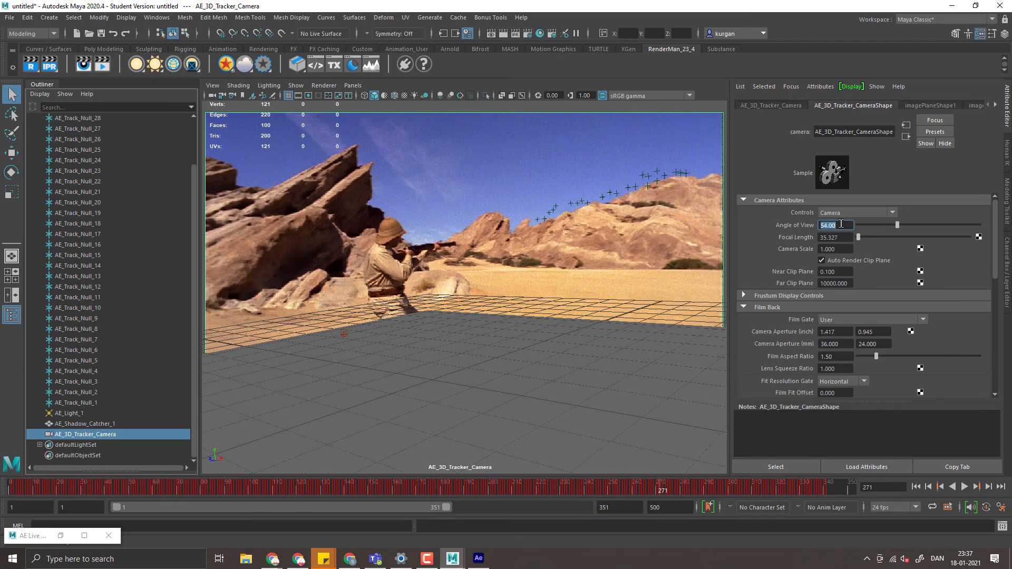
# Step: Play and scrub the shot with several track nulls selected to check their alignment with the rocks
pyautogui.hotkey('alt', 'v')
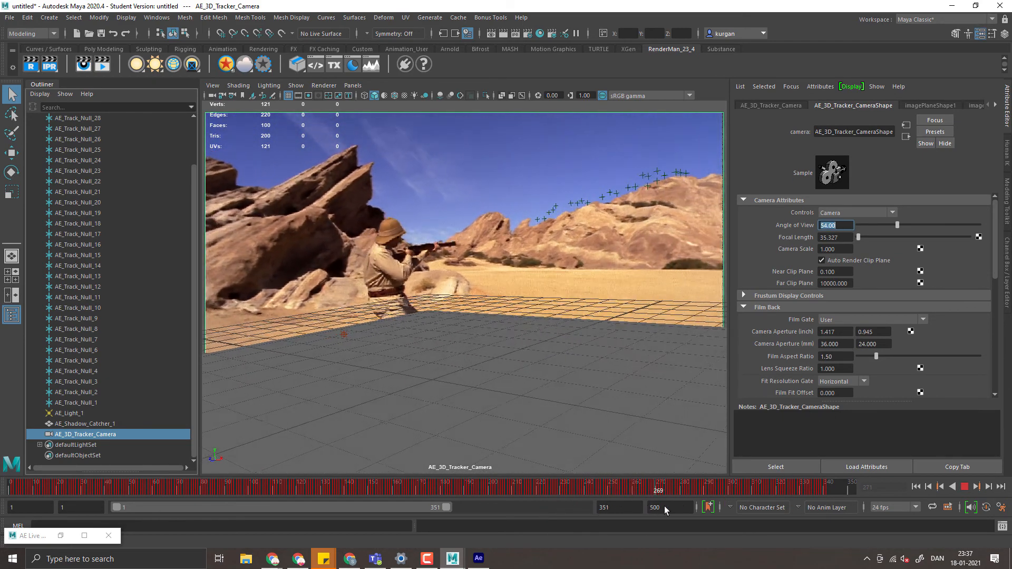
pyautogui.moveTo(794, 507); pyautogui.dragTo(624, 501)
pyautogui.moveTo(541, 204); pyautogui.dragTo(580, 233)
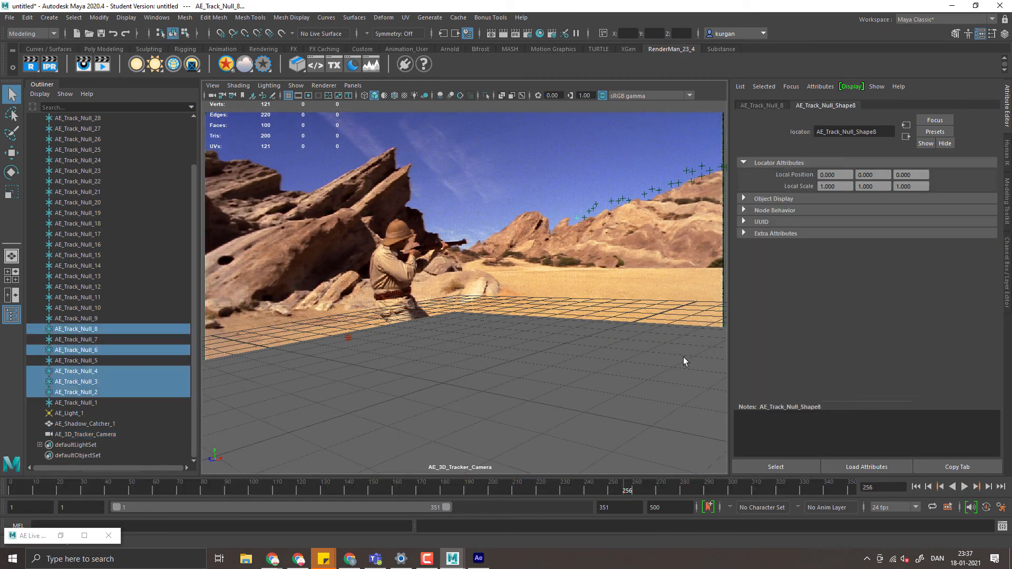
pyautogui.moveTo(761, 483); pyautogui.dragTo(618, 492)
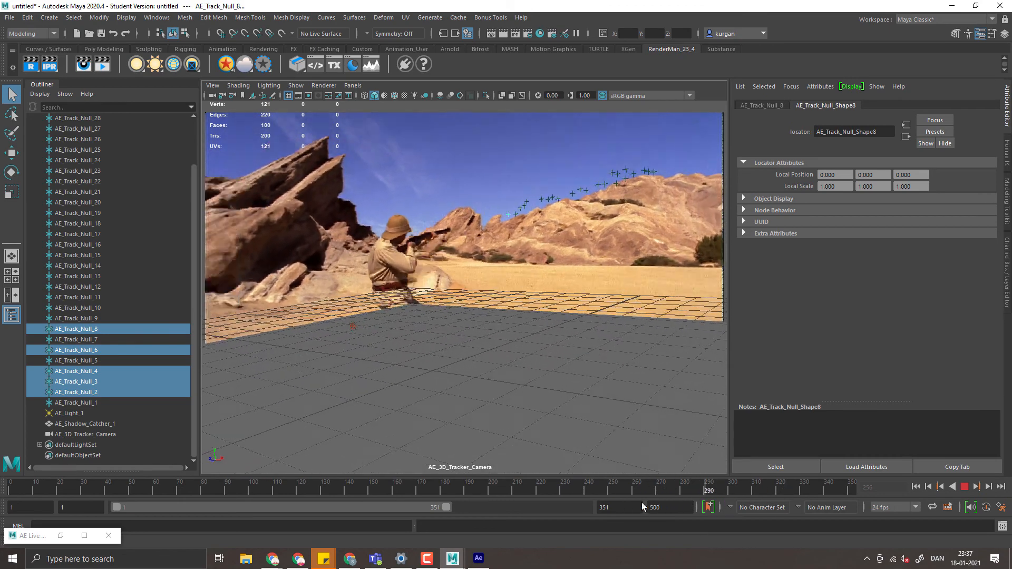
pyautogui.moveTo(439, 505); pyautogui.dragTo(439, 505)
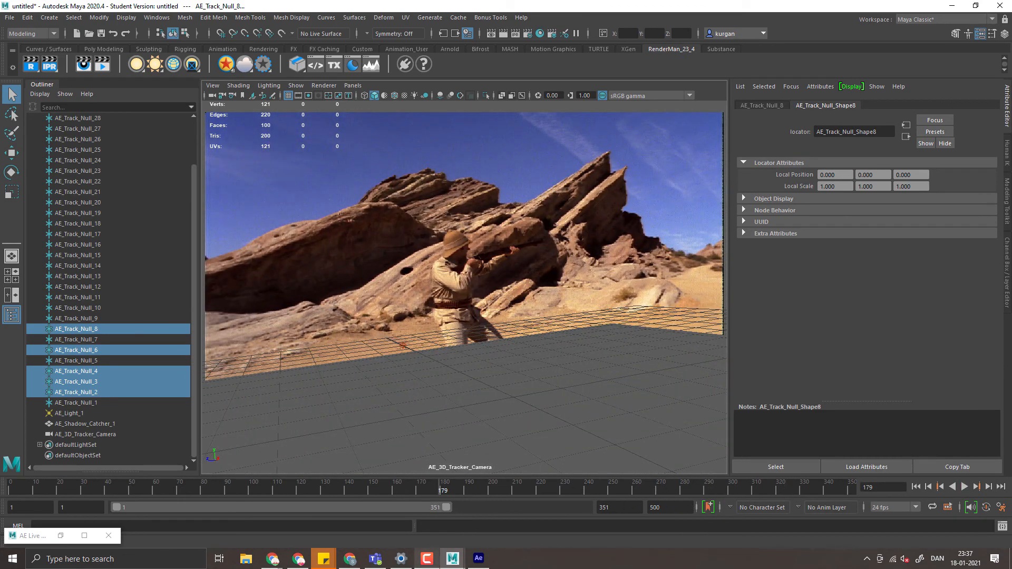
# Step: Recheck the After Effects camera settings, set AE_3D_Tracker_Camera's focal length to 35.33 in Maya and replay the shot up to frame 261
pyautogui.click(478, 558)
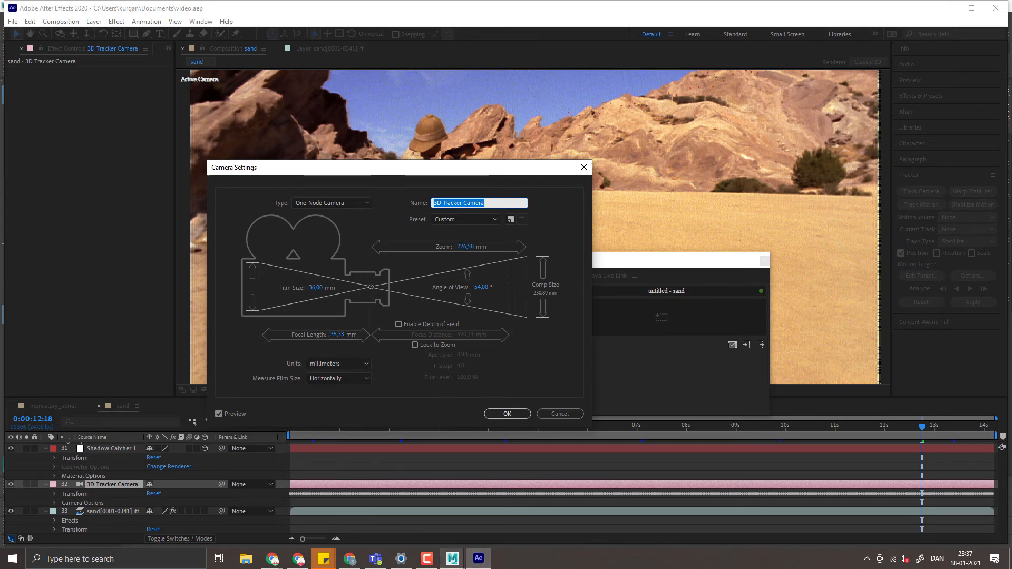
pyautogui.click(452, 558)
pyautogui.click(515, 502)
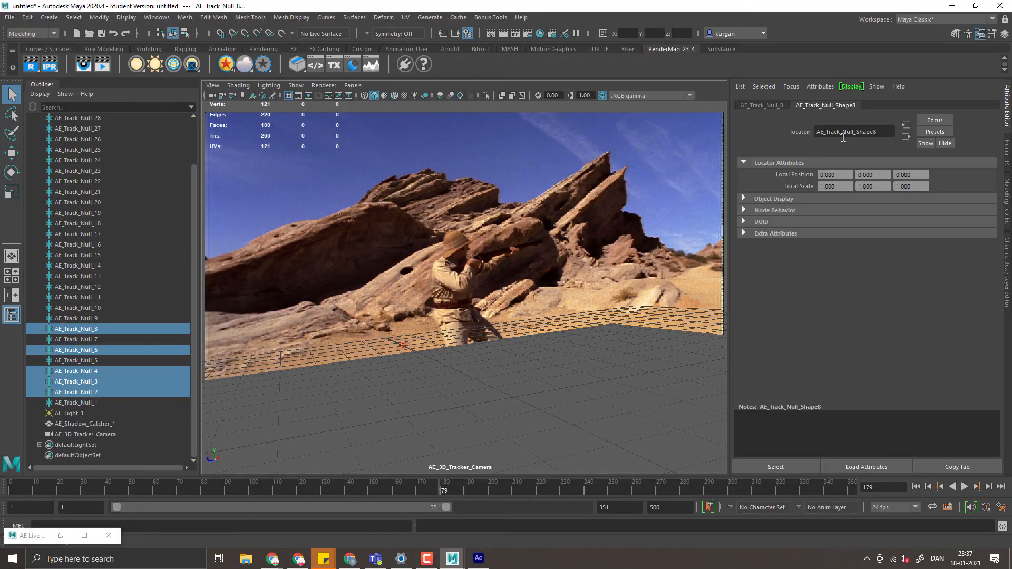
pyautogui.click(74, 433)
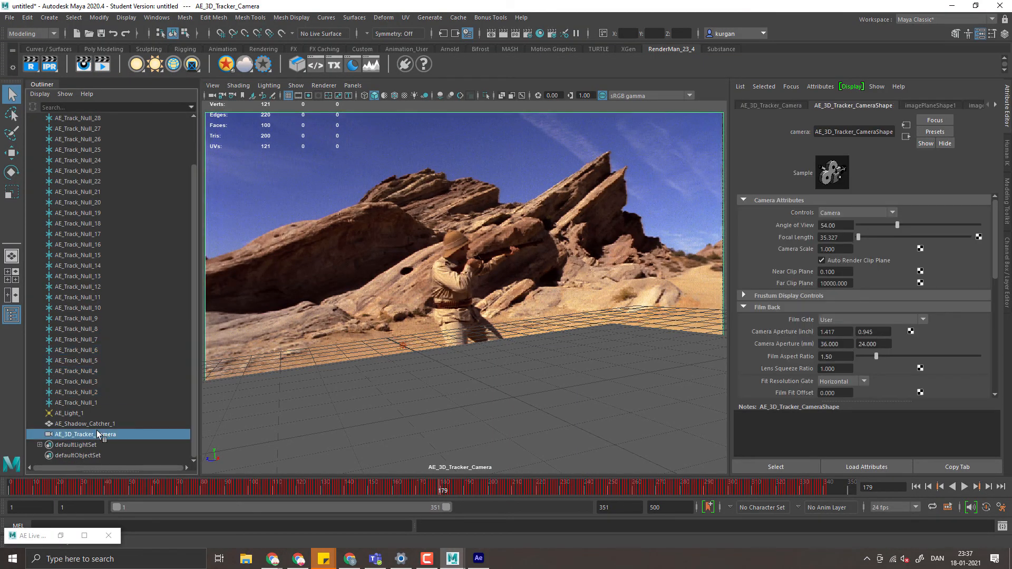
pyautogui.click(841, 240)
pyautogui.hotkey('alt', 'v')
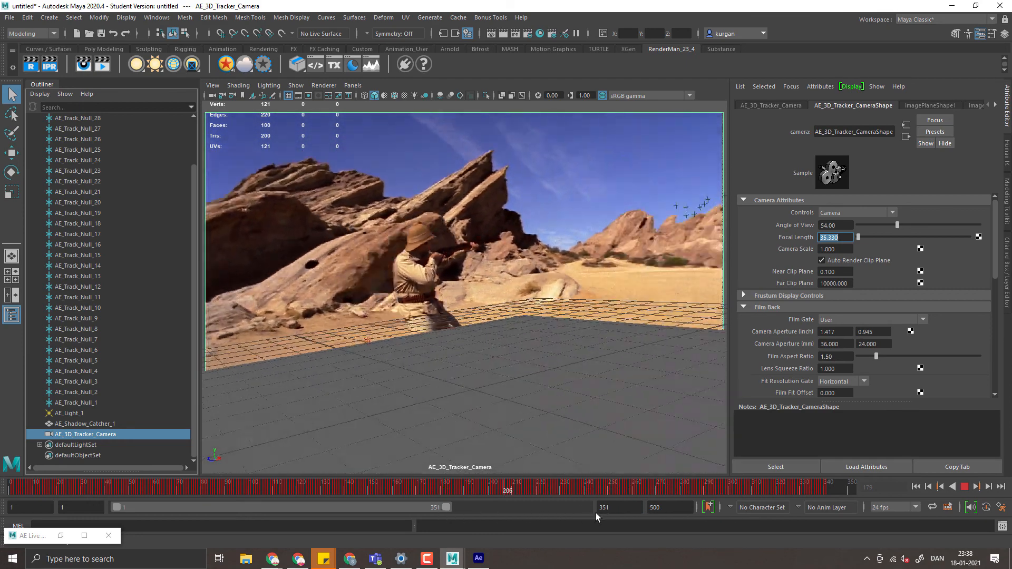
pyautogui.click(637, 487)
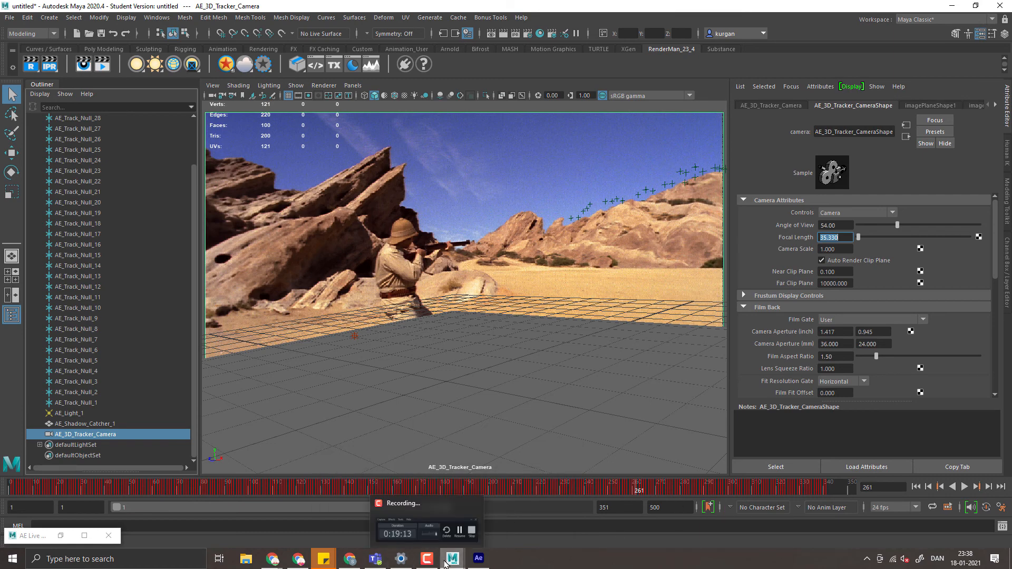
# Step: Switch to After Effects, dismiss the Camera Settings without changes and open the monestary_aerial composition
pyautogui.click(482, 563)
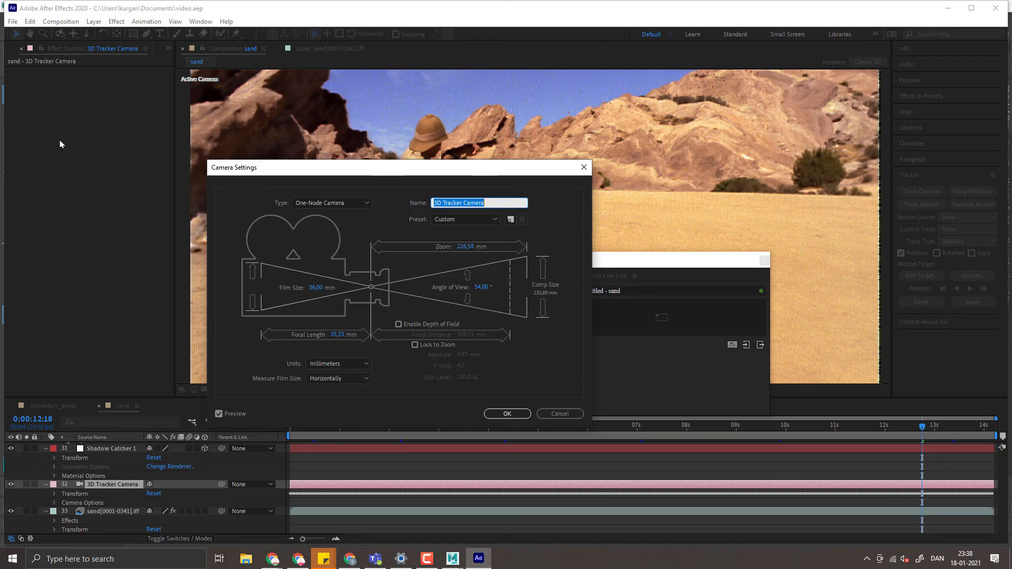
pyautogui.click(560, 414)
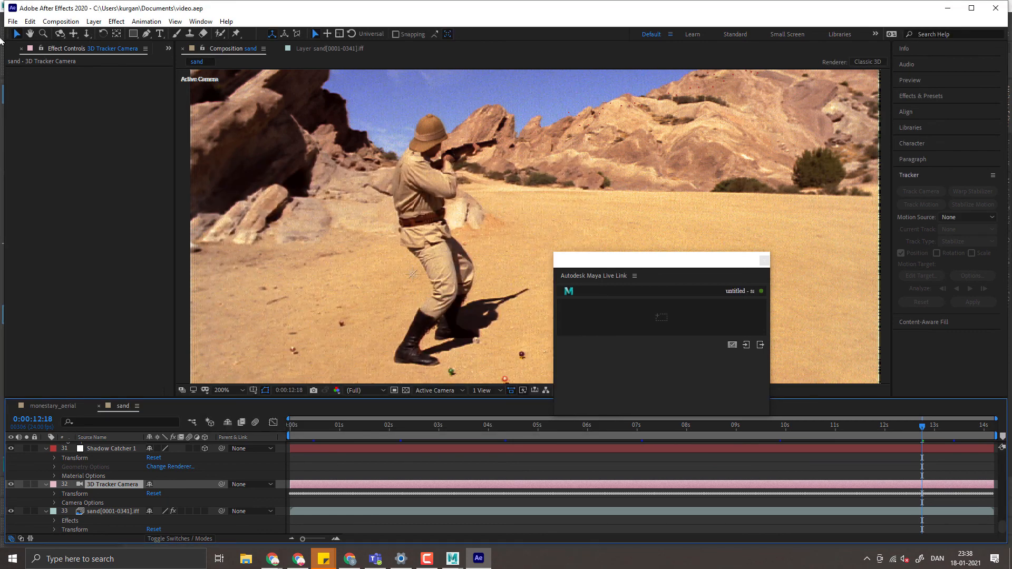
pyautogui.click(13, 50)
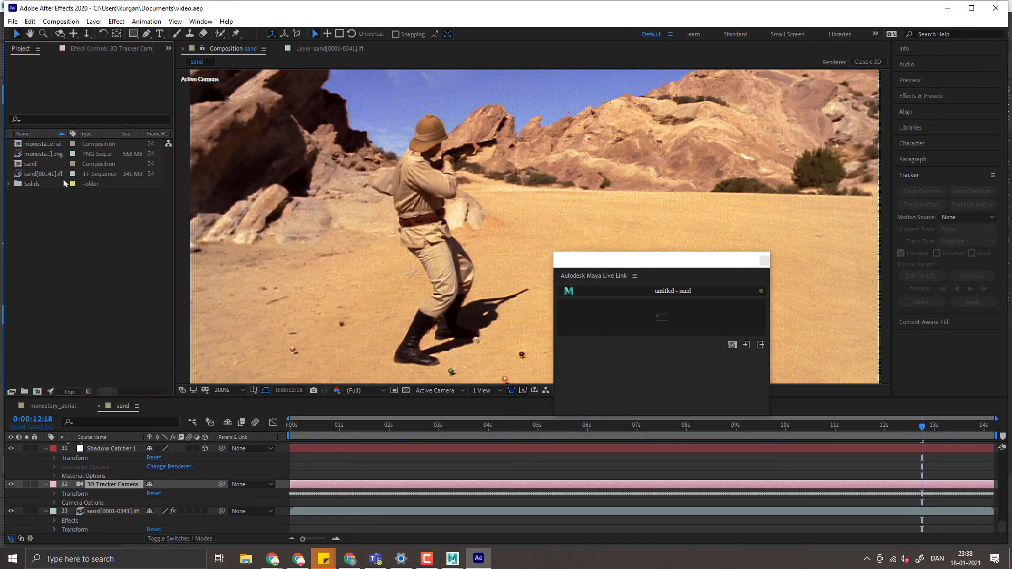
pyautogui.doubleClick(21, 144)
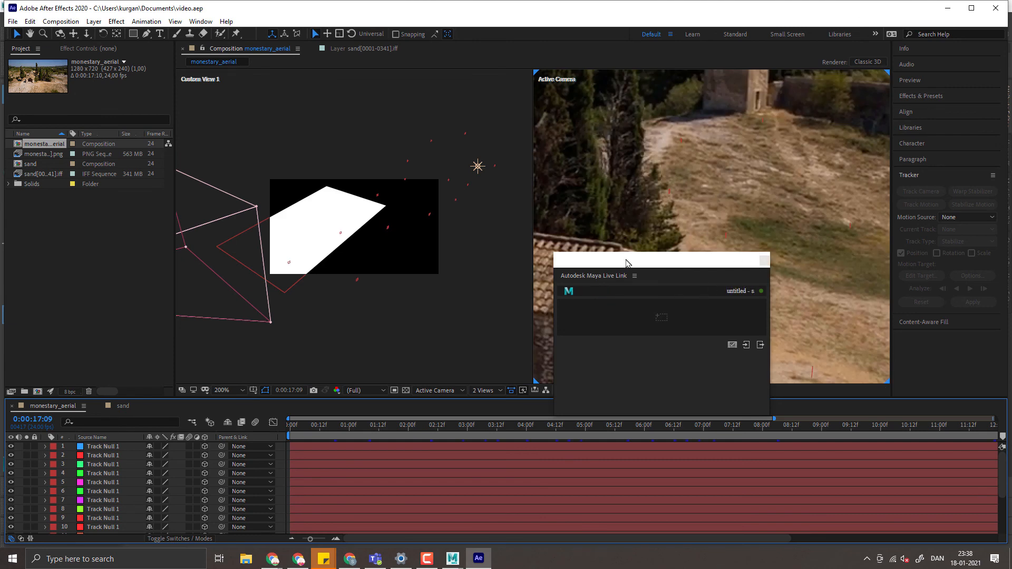
# Step: Move the Maya Live Link window off the footage, show monestary_aerial in a single zoomed-out view and preview it
pyautogui.moveTo(626, 263); pyautogui.dragTo(79, 289)
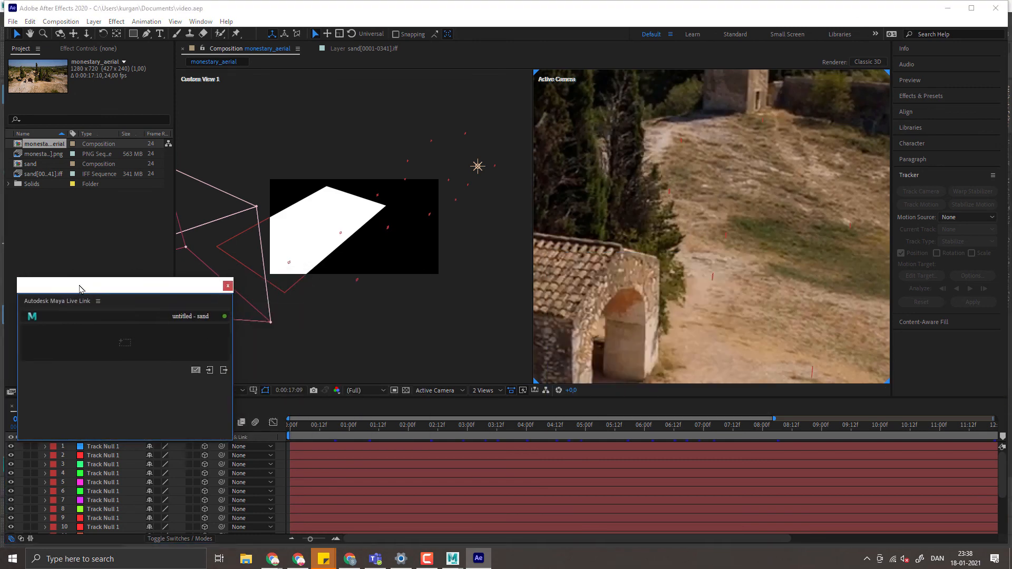
pyautogui.click(500, 390)
pyautogui.click(495, 407)
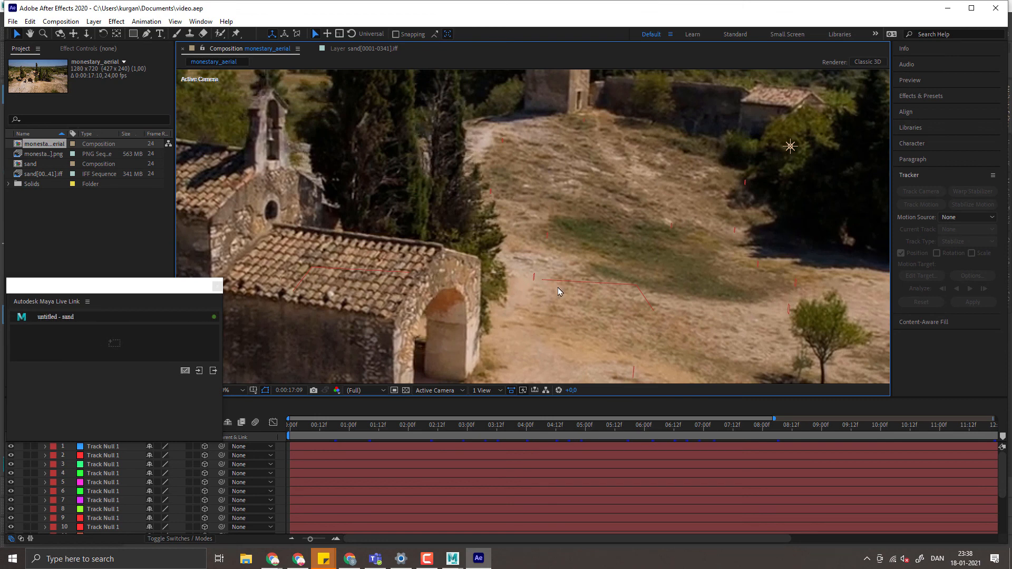
pyautogui.scroll(-2, 559, 289)
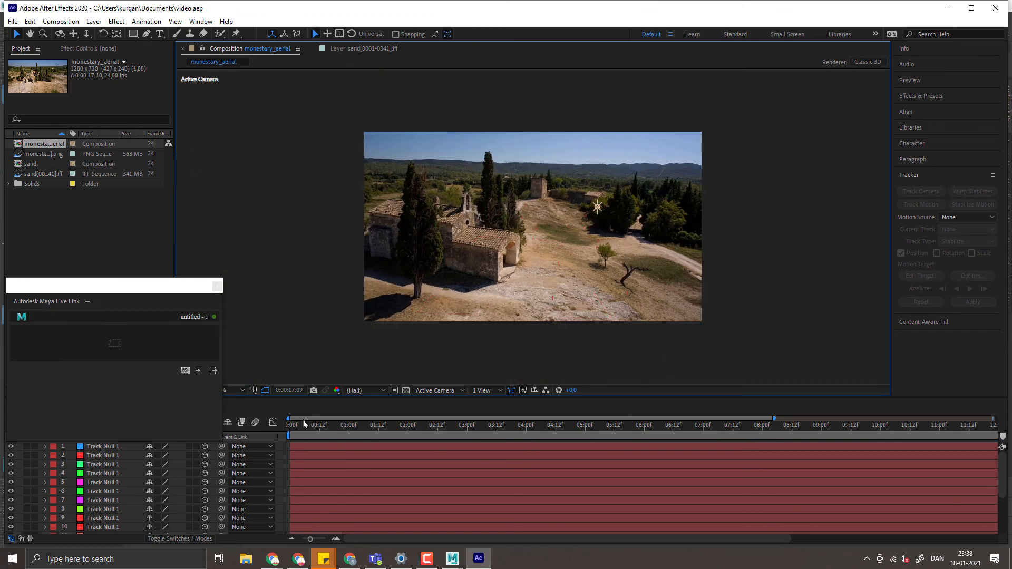
pyautogui.press('space')
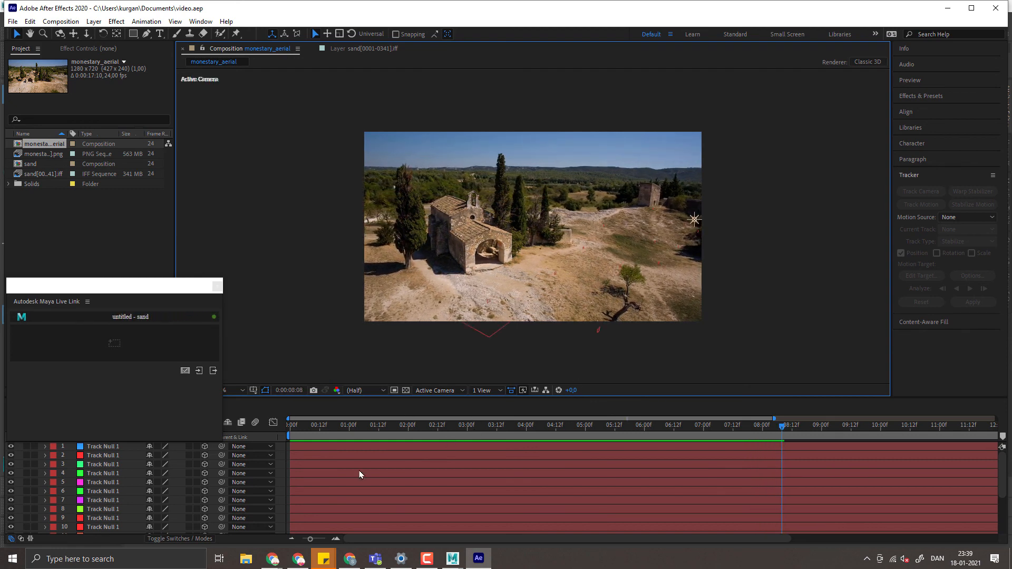
# Step: Switch to Chrome and skim through the Vimeo video Aerial Footage Provence Oktokopter, the source of the aerial shot
pyautogui.click(274, 563)
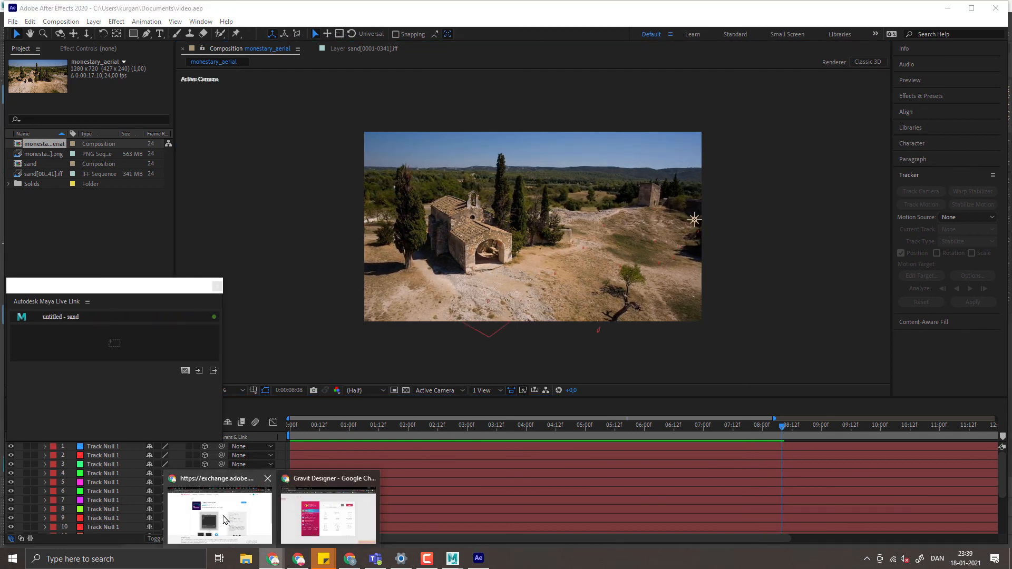
pyautogui.click(225, 520)
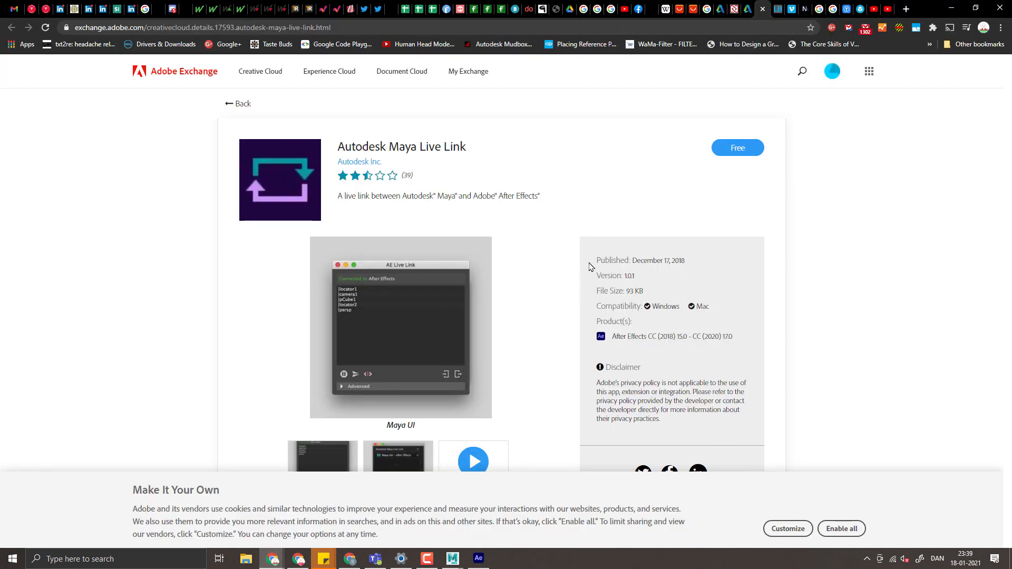
pyautogui.click(794, 10)
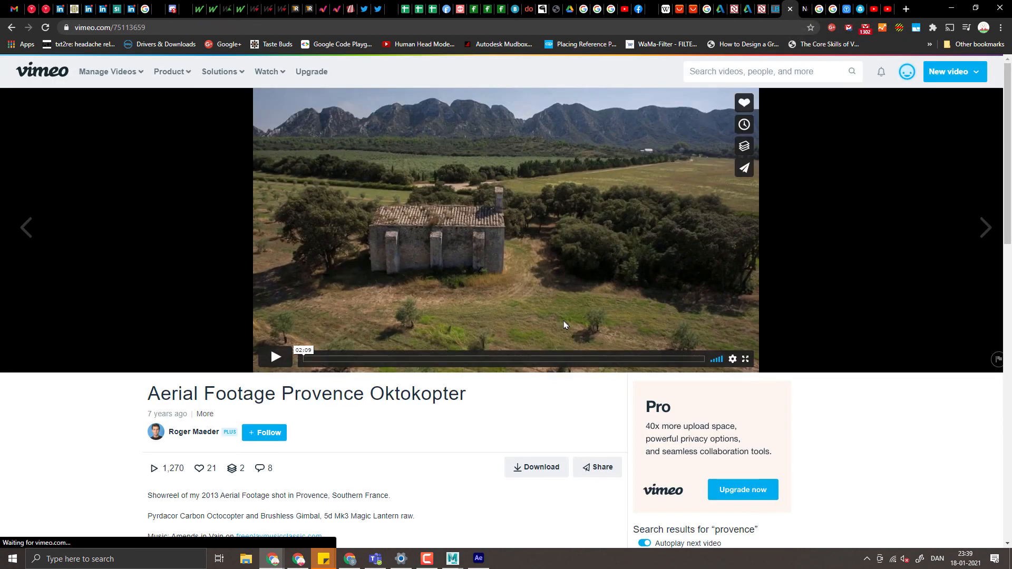
pyautogui.click(273, 359)
pyautogui.click(345, 359)
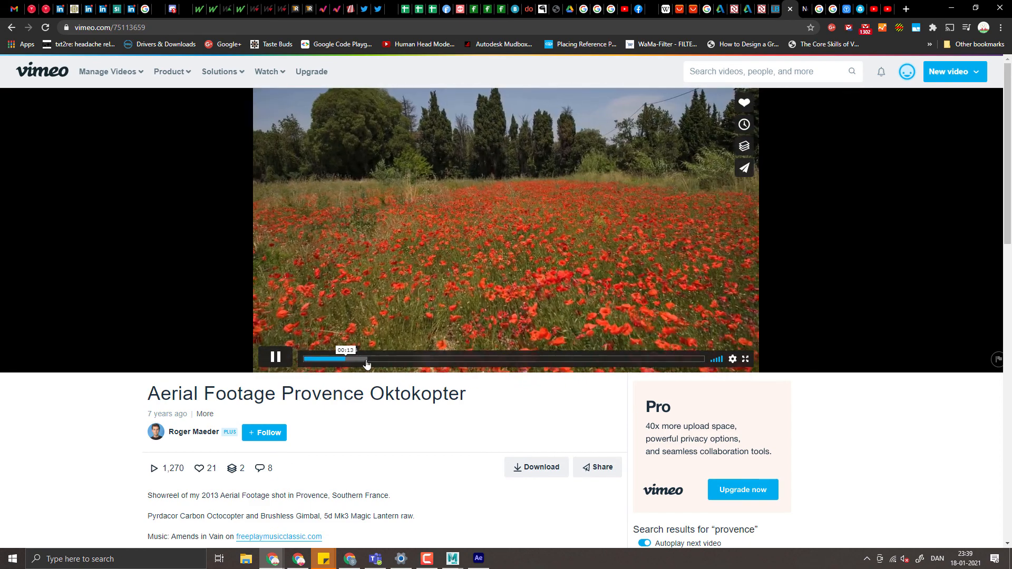
pyautogui.click(388, 359)
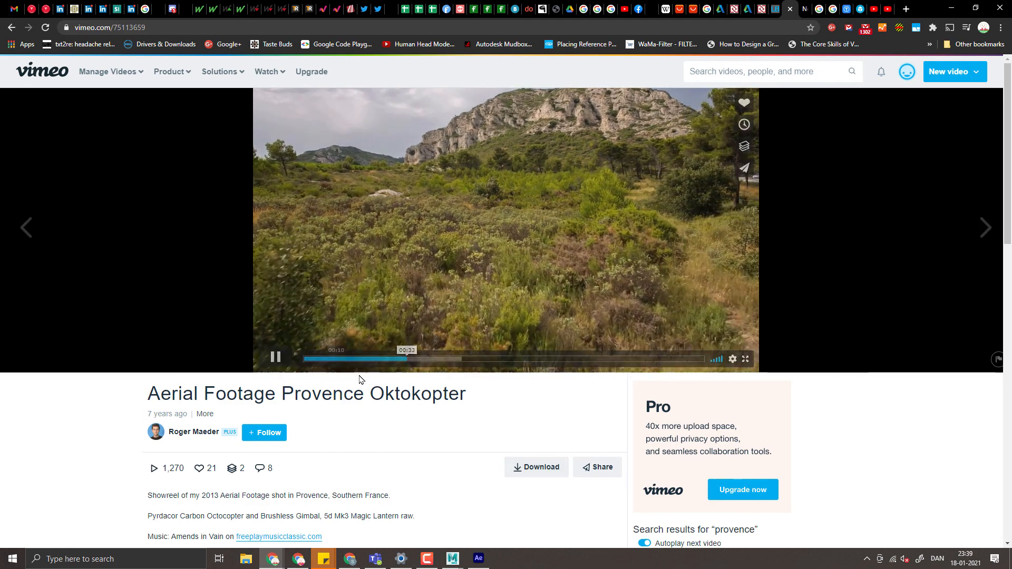
pyautogui.click(465, 359)
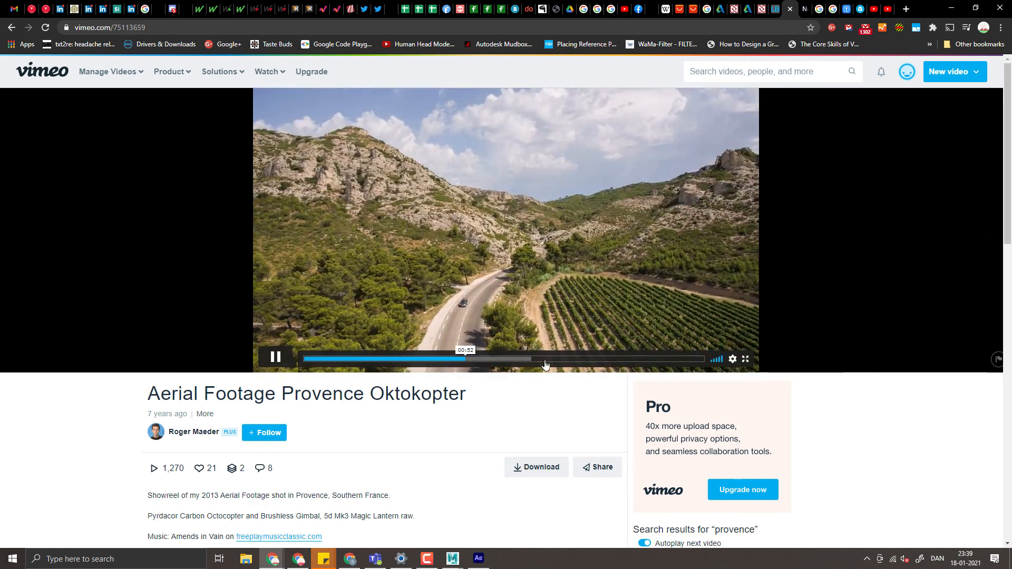
pyautogui.click(529, 359)
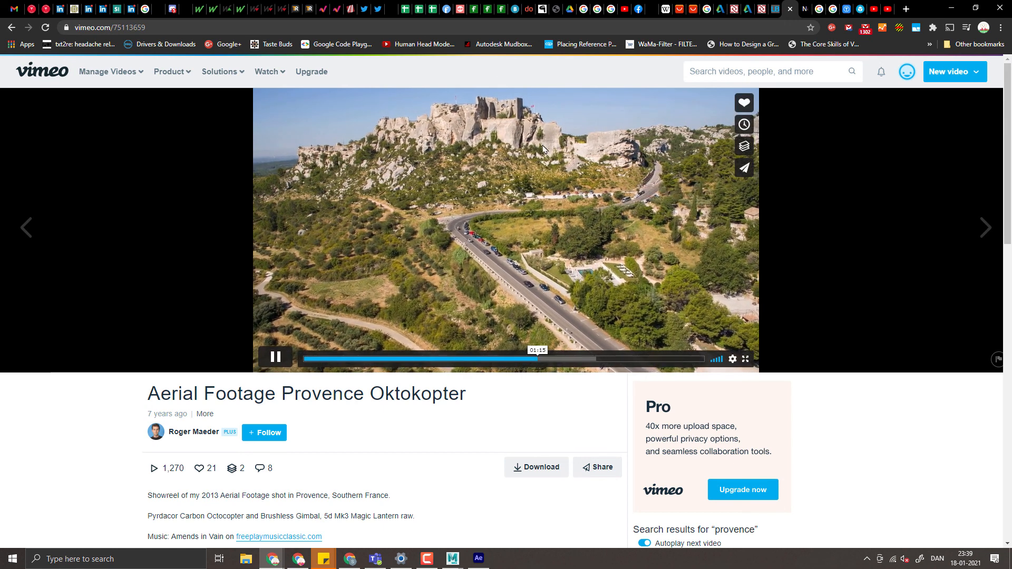
# Step: Skim the remaining scenes of the Provence aerial video and pause it on the stone chapel shot at about 01:39
pyautogui.click(583, 359)
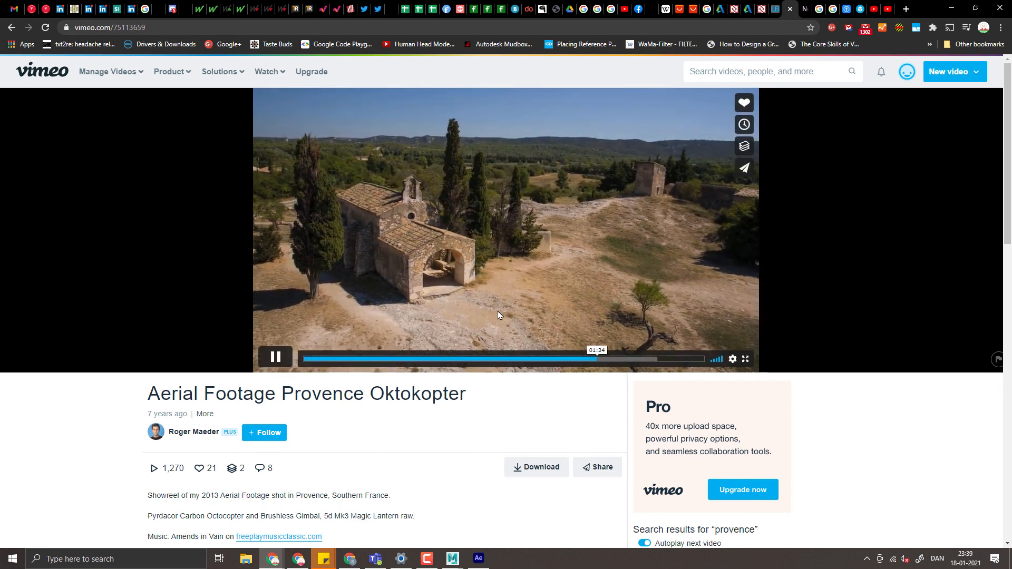
pyautogui.click(640, 360)
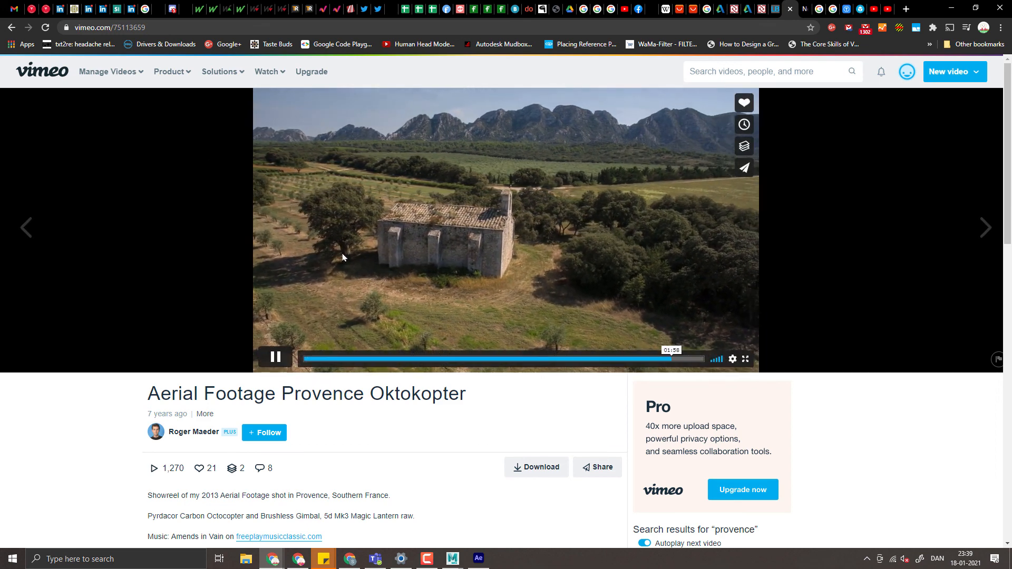
pyautogui.click(504, 358)
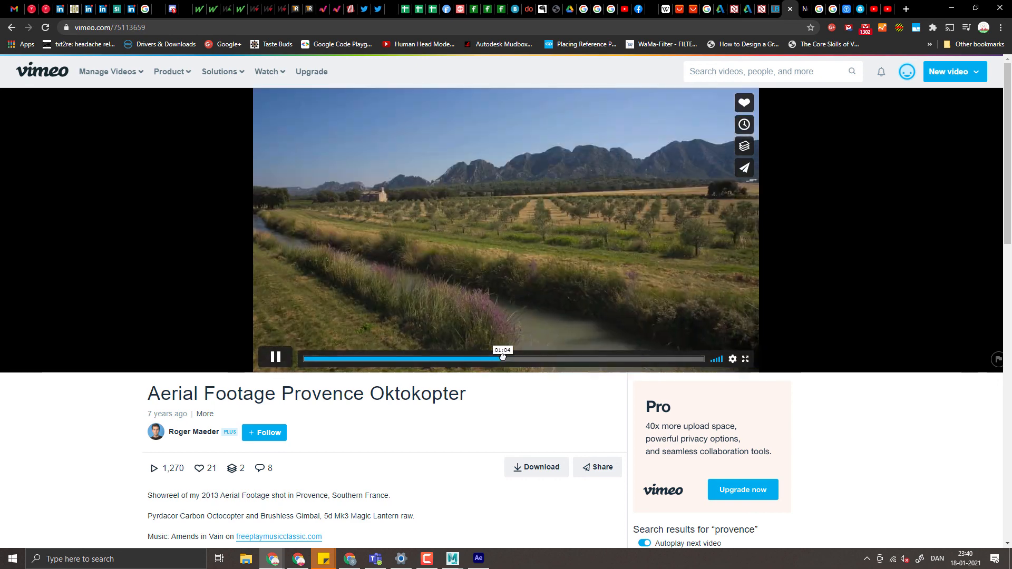
pyautogui.click(562, 361)
pyautogui.click(596, 361)
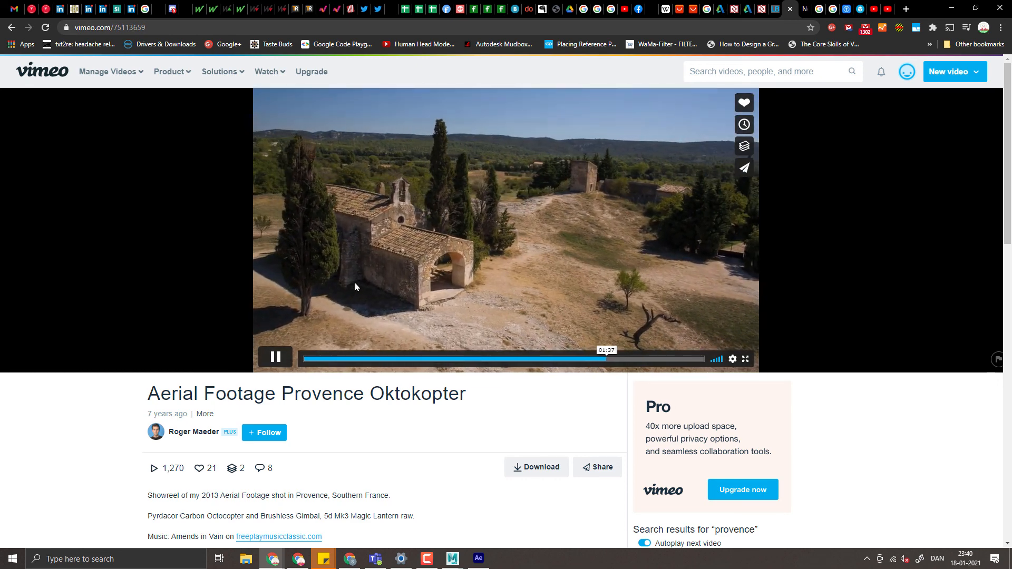
pyautogui.click(275, 360)
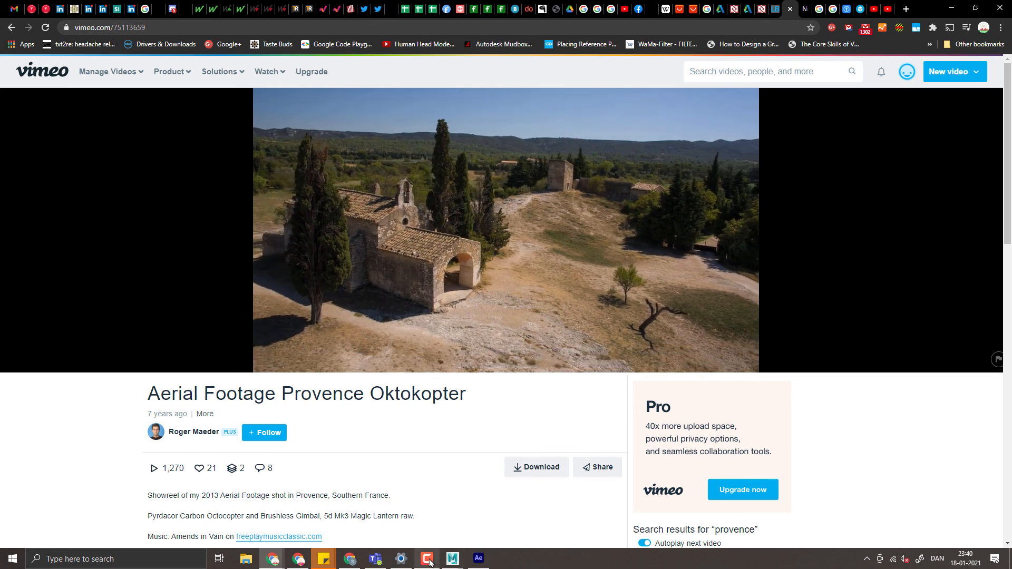
pyautogui.click(444, 505)
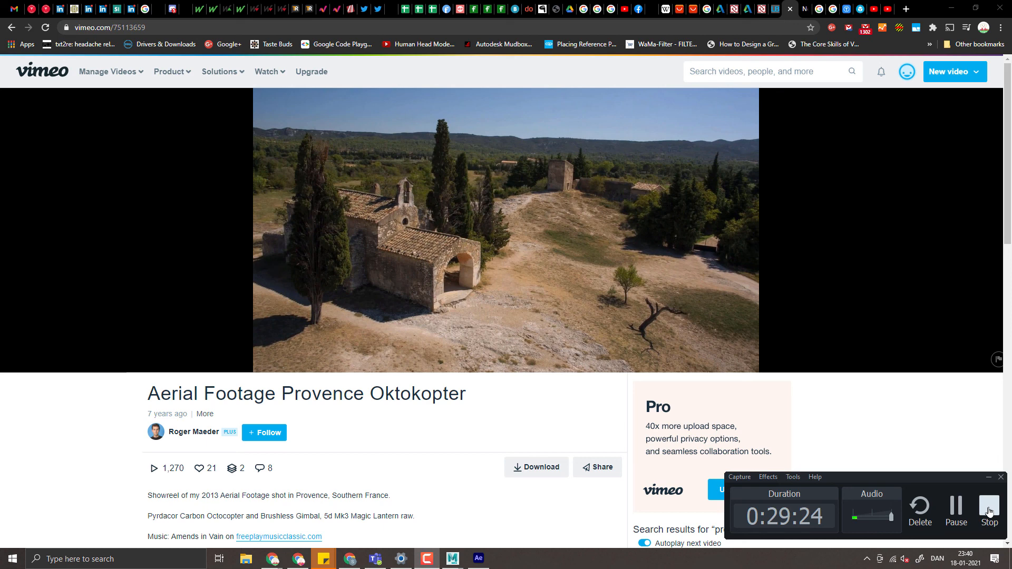
pyautogui.moveTo(684, 234)
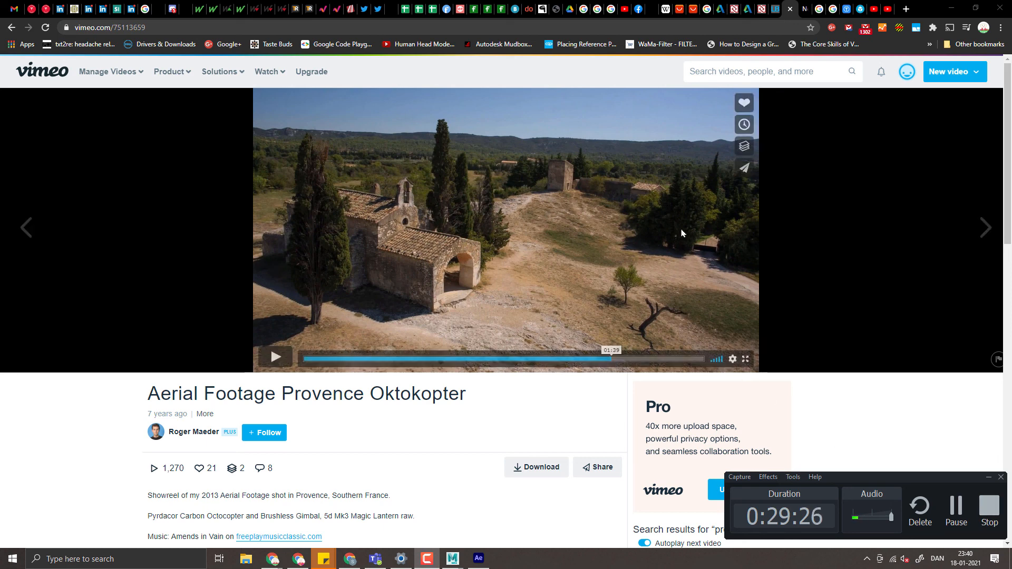